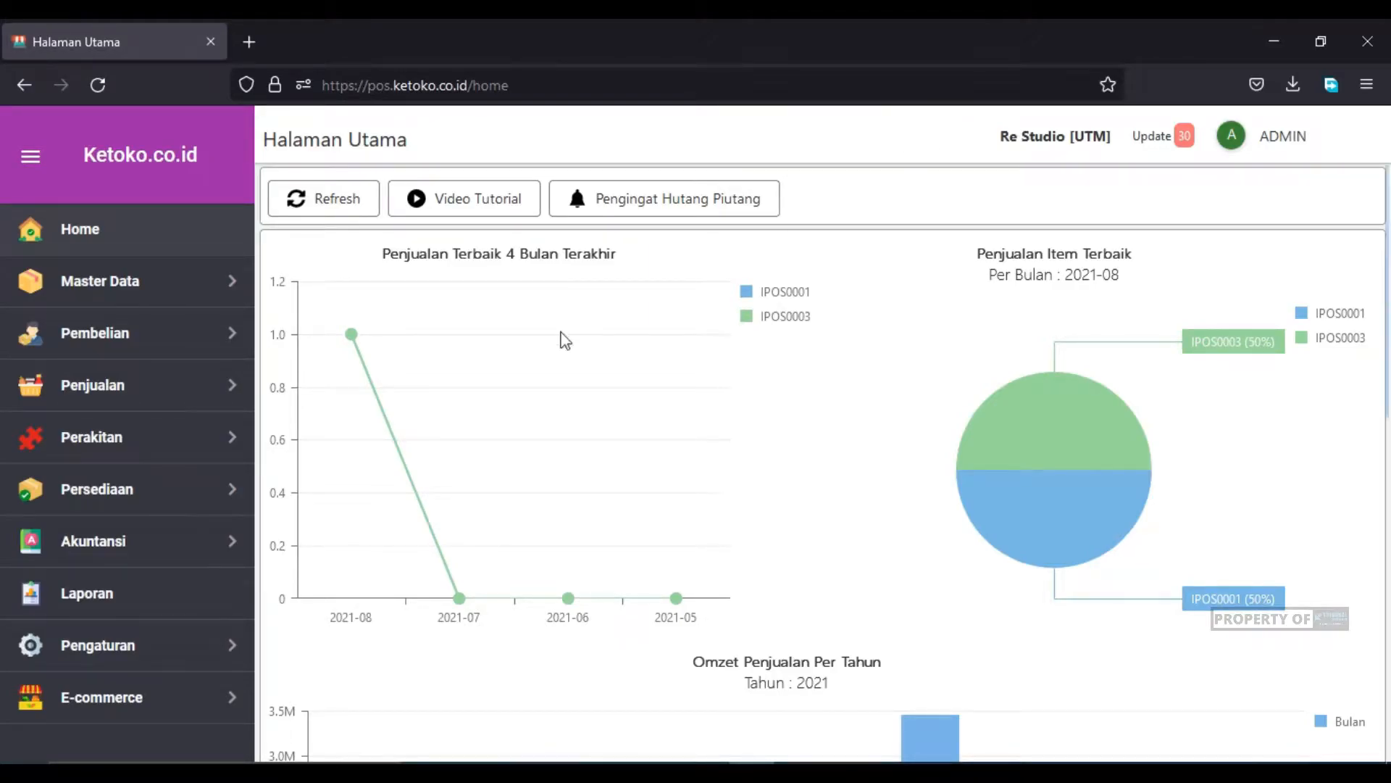
# Open the list of purchase orders (Pesanan Pembelian) in the purchasing module.
pyautogui.click(241, 355)
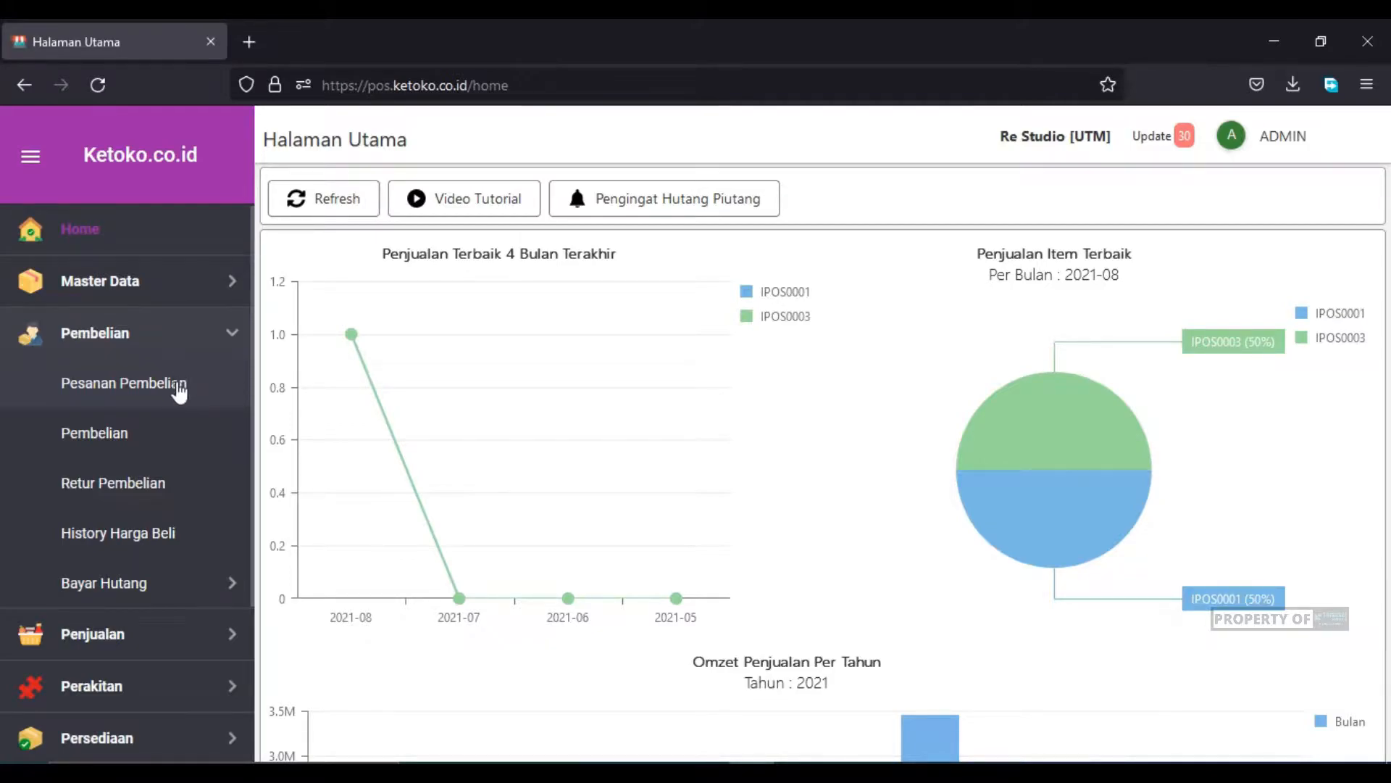
pyautogui.click(179, 390)
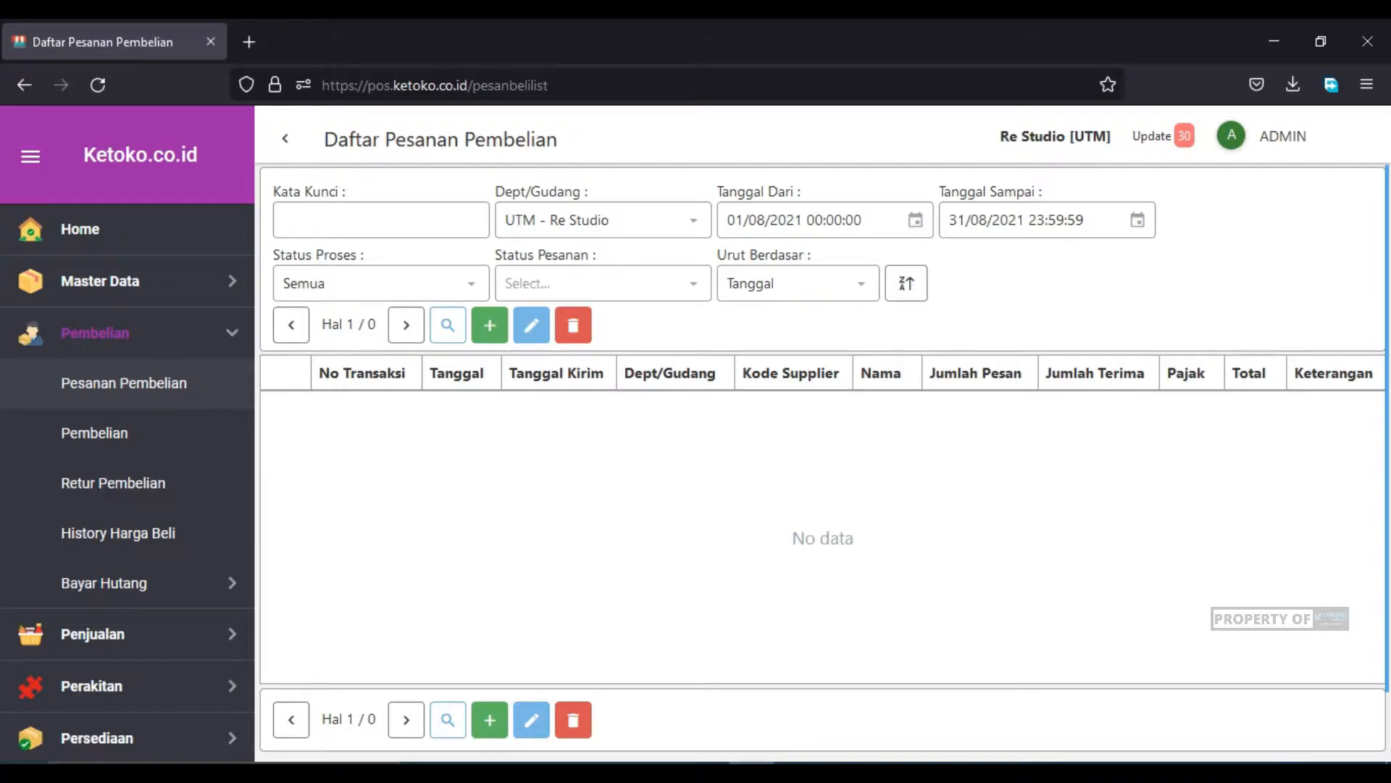
pyautogui.click(248, 388)
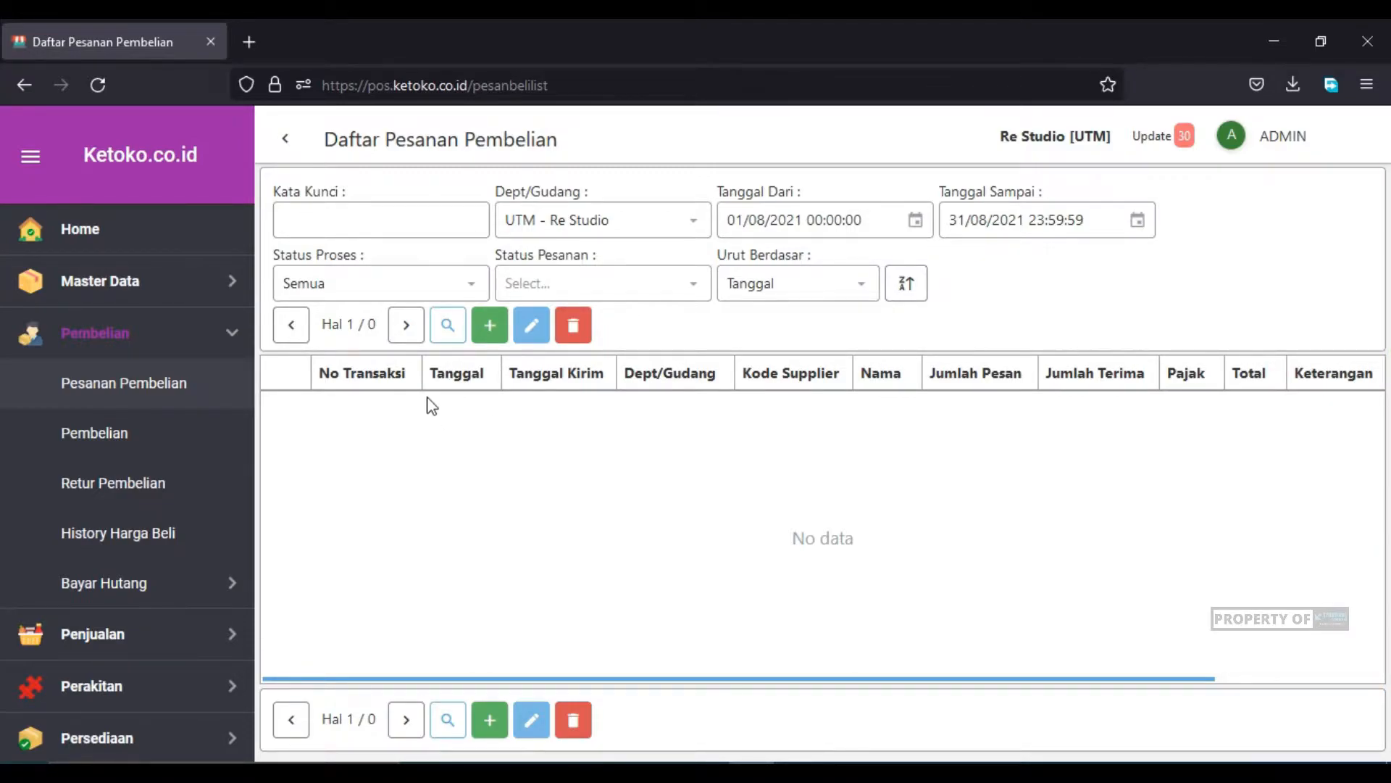
# Open the supplier list in the master data and select the supplier Inspirasi Media Kreatif to review its entry.
pyautogui.click(202, 286)
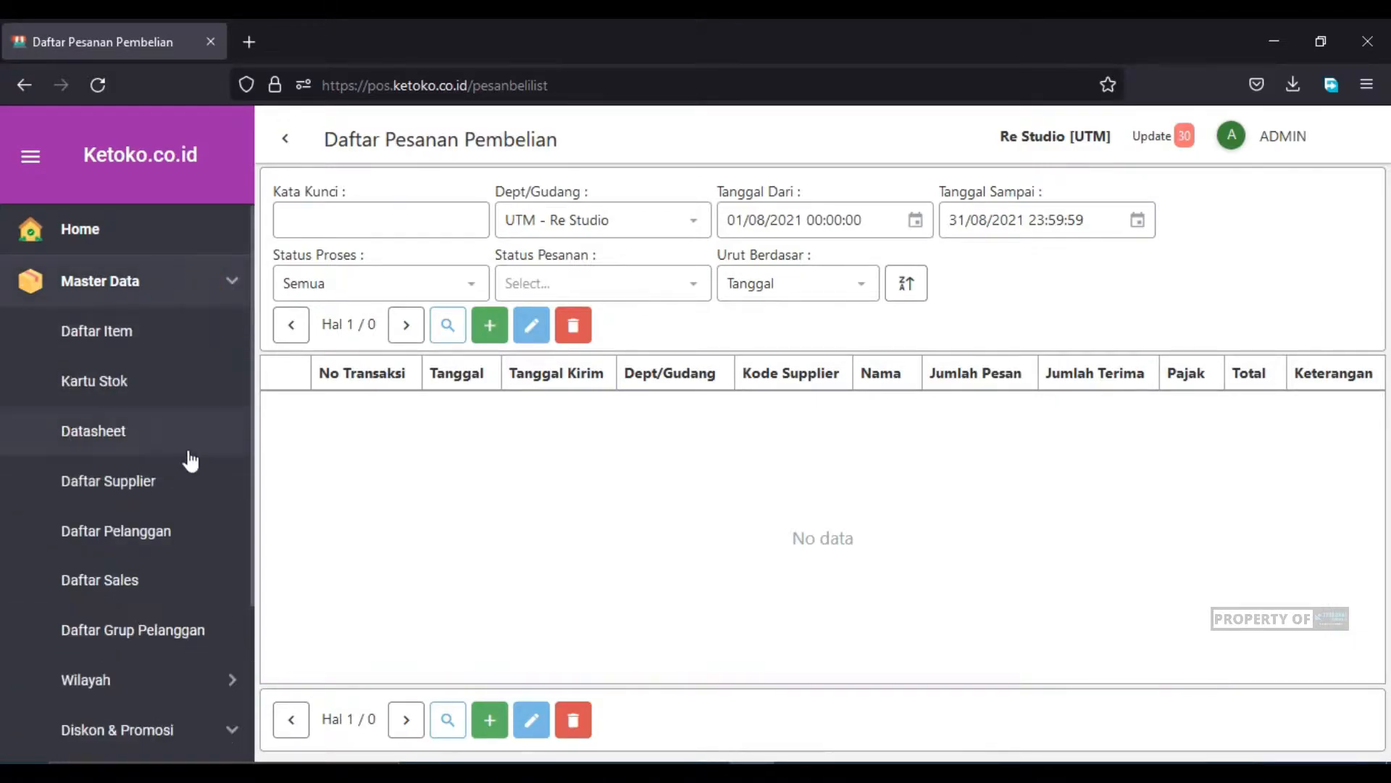
pyautogui.scroll(-2, 190, 467)
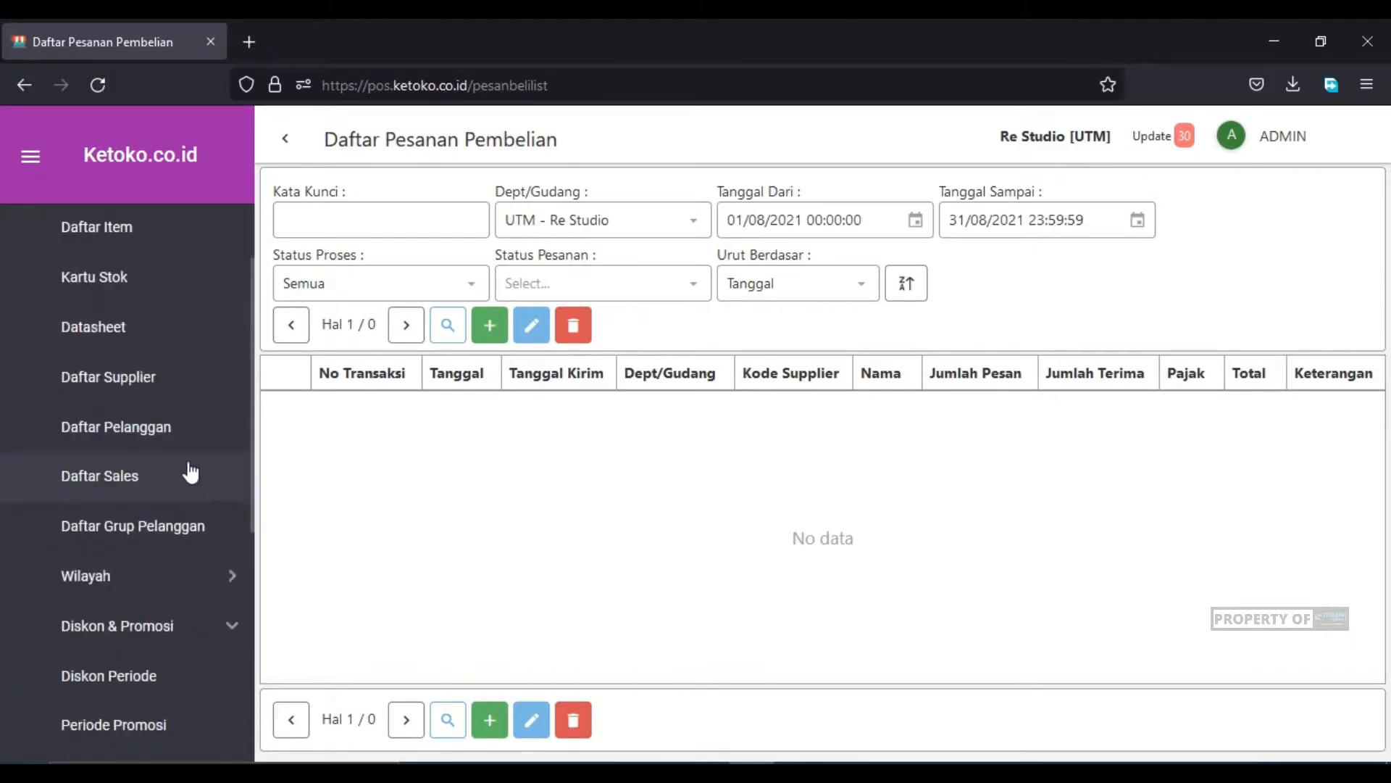
pyautogui.click(186, 384)
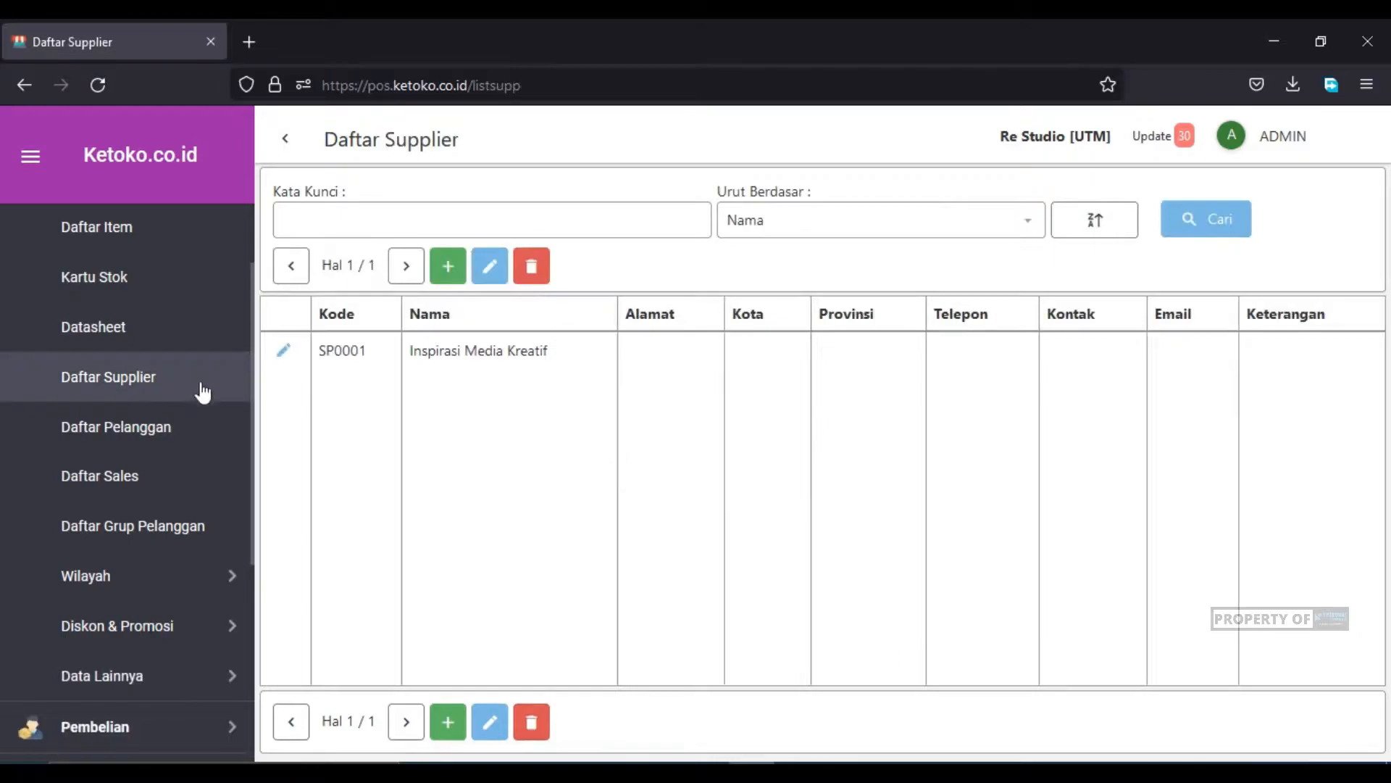
pyautogui.scroll(2, 226, 407)
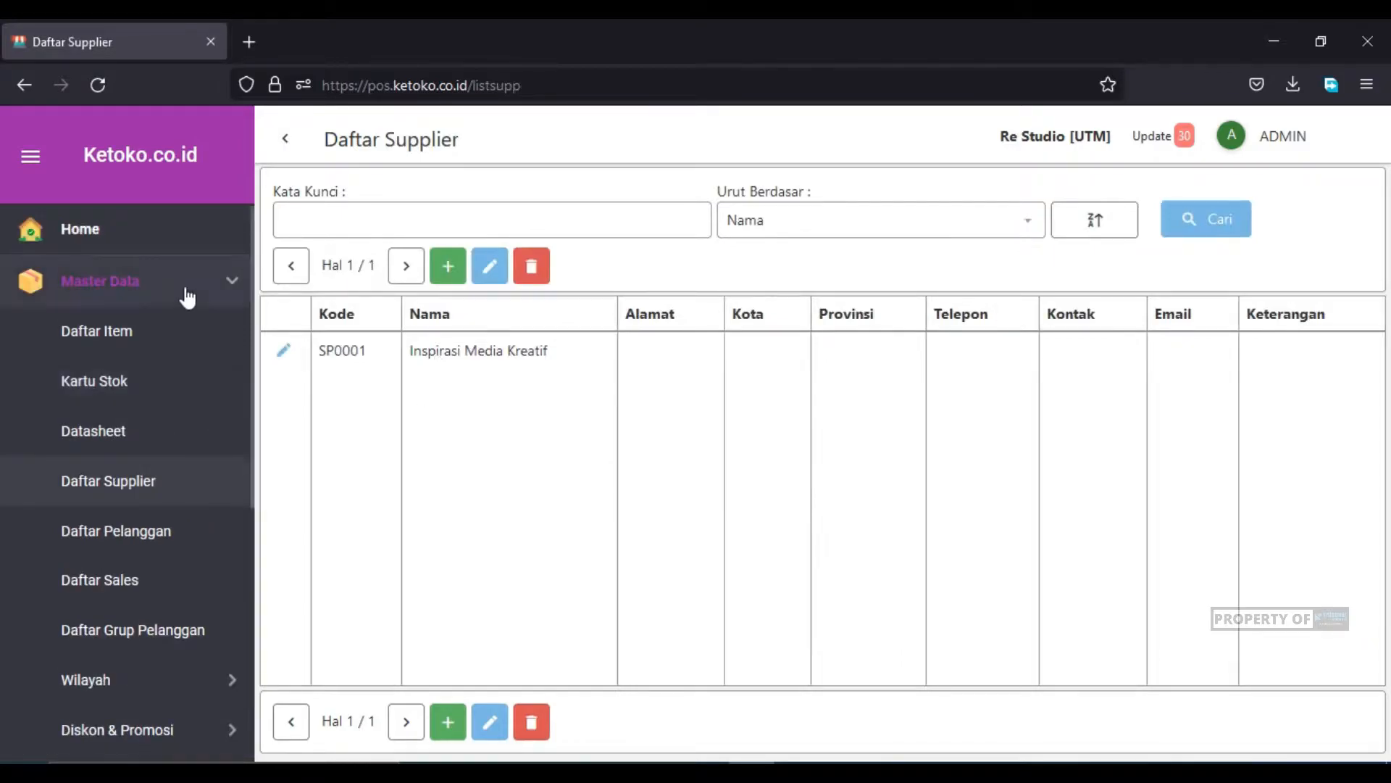
pyautogui.click(438, 357)
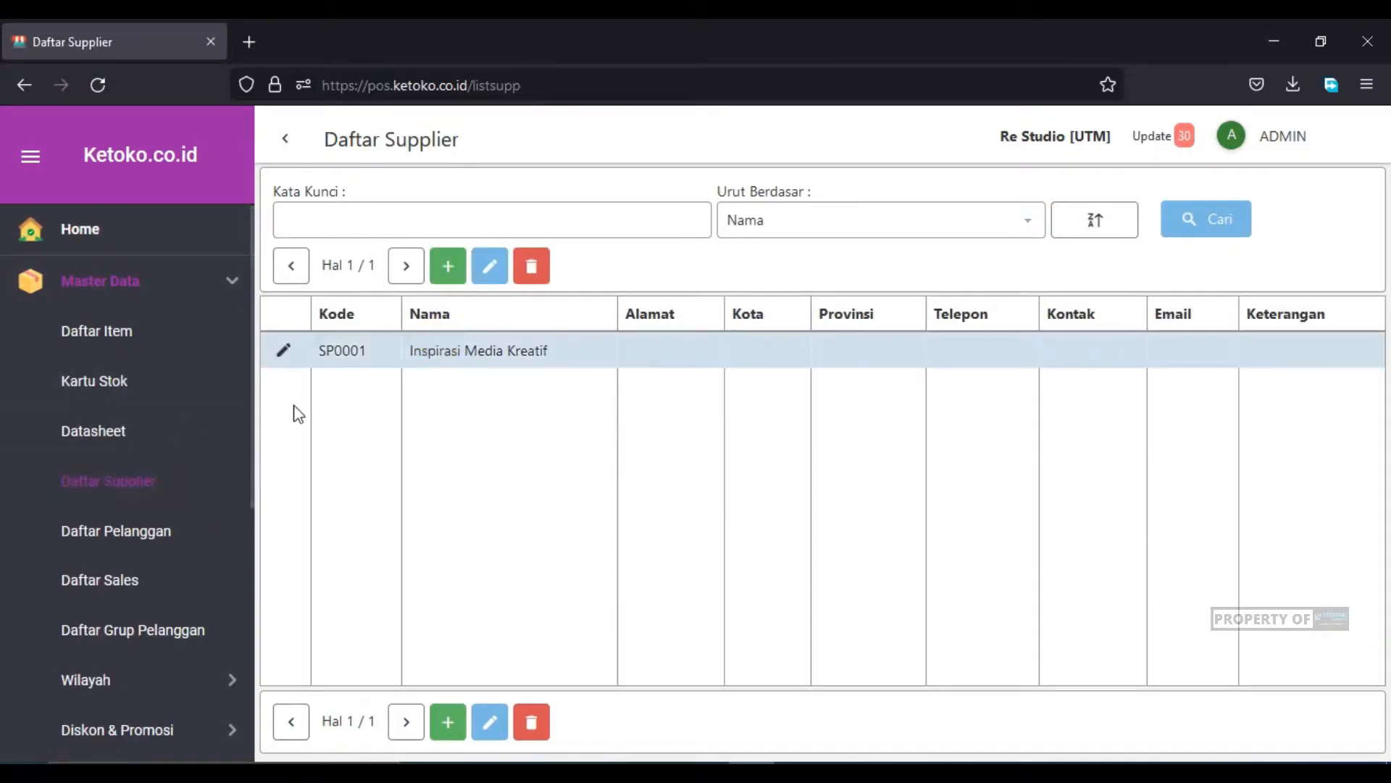
pyautogui.scroll(-4, 163, 471)
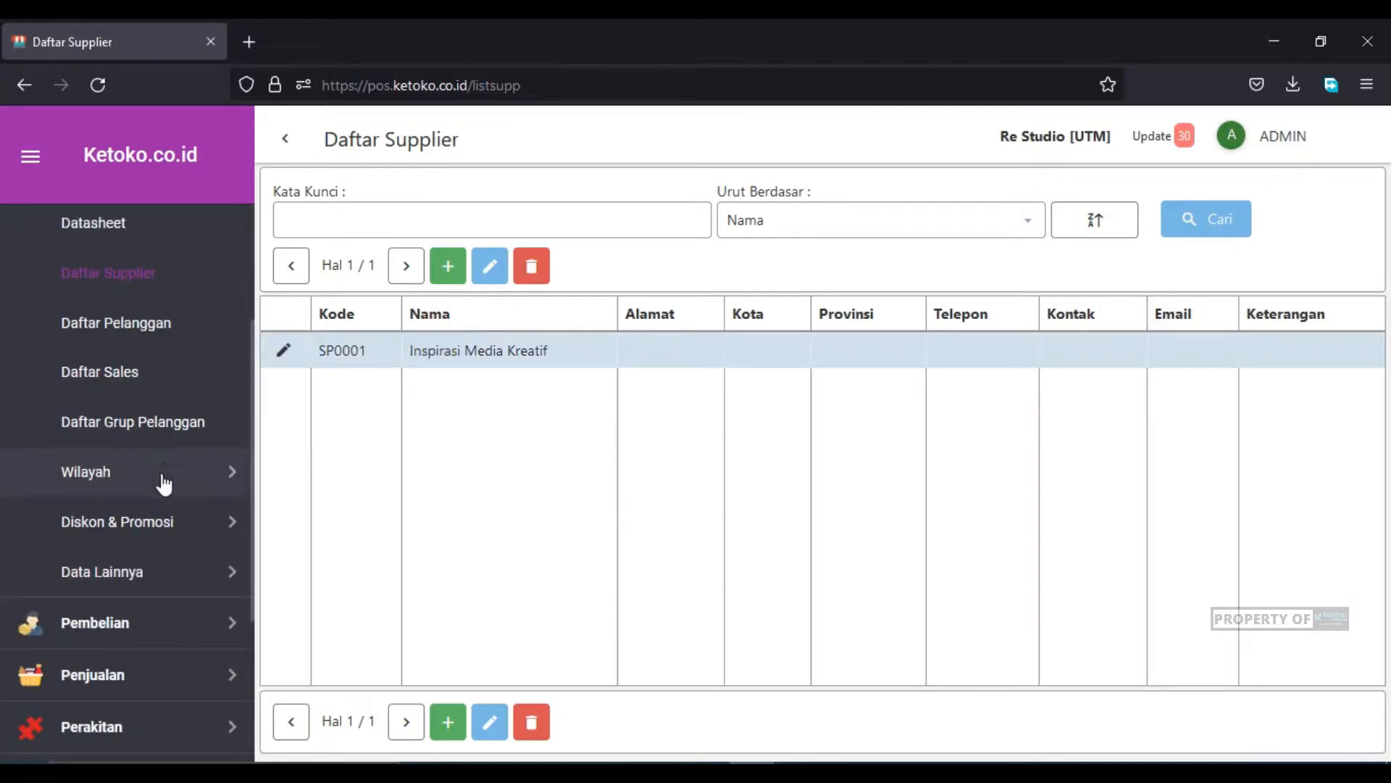
# Return to the purchase order list and create a new purchase order.
pyautogui.click(168, 621)
pyautogui.scroll(4, 121, 391)
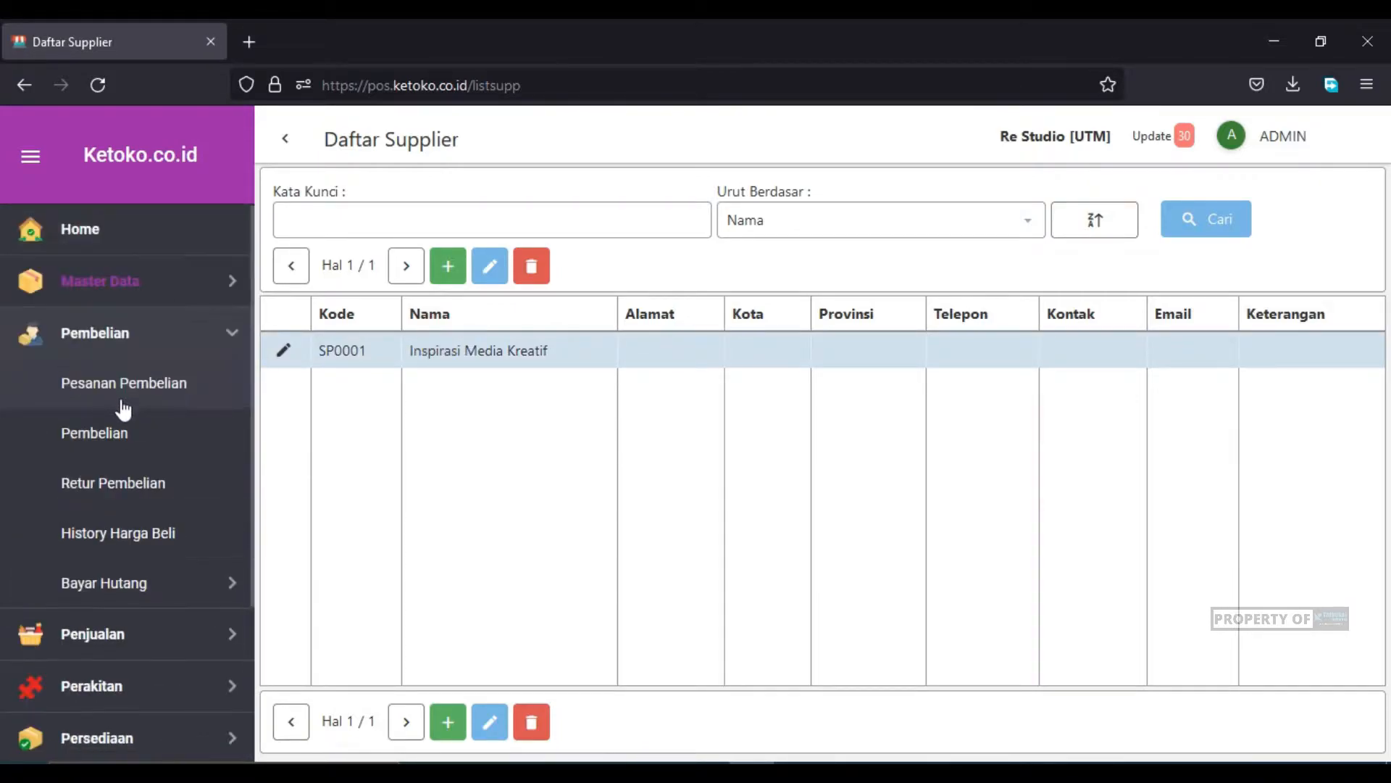
pyautogui.click(177, 394)
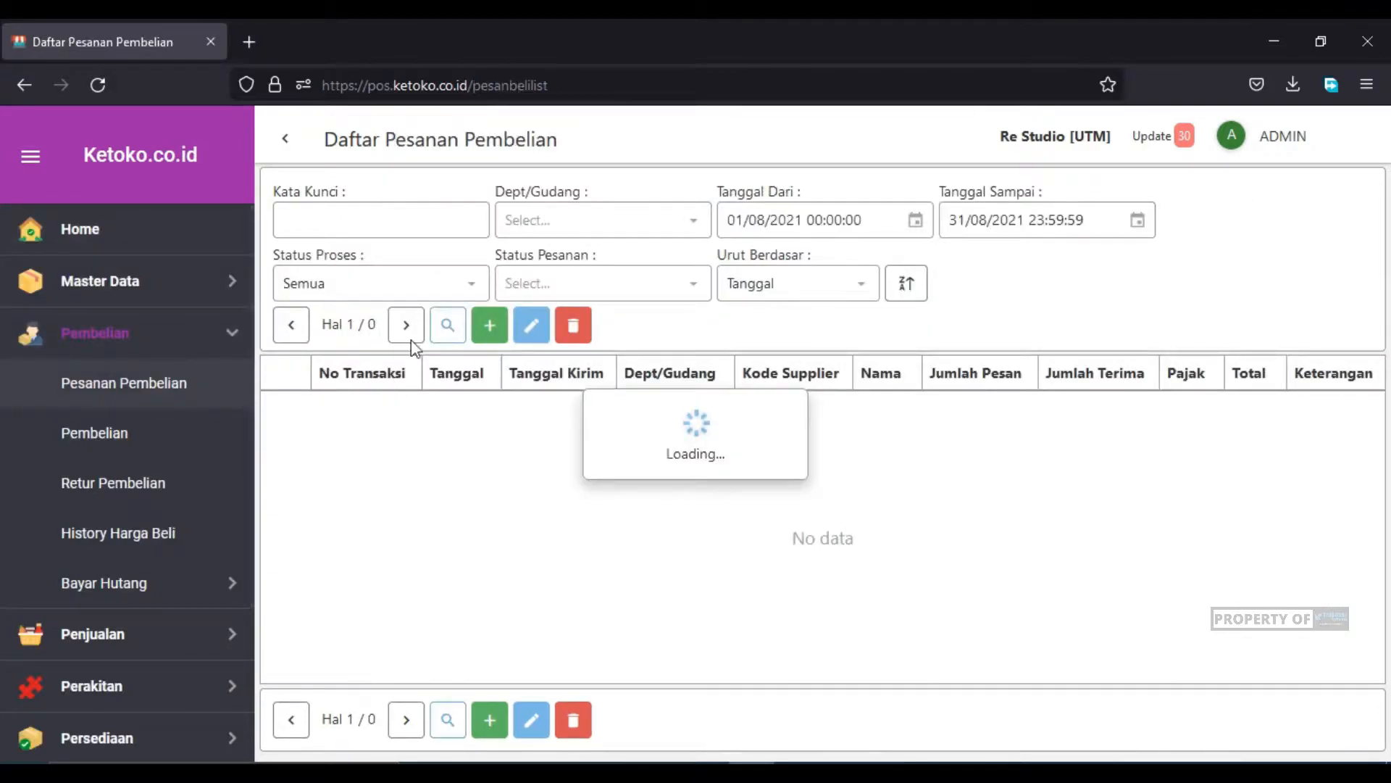
pyautogui.click(497, 335)
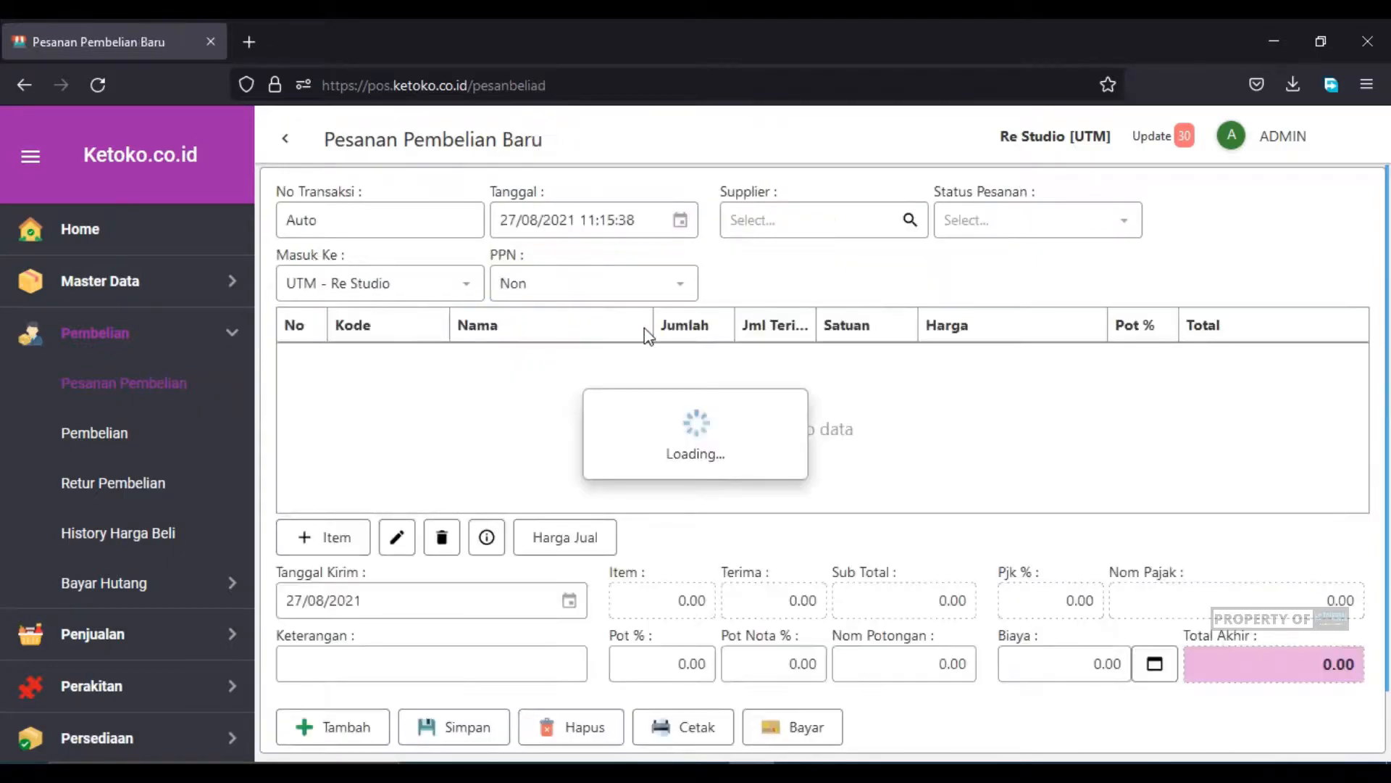
# Add the items IPOS0002 iPos 5.0 Edisi Profesional and IPOS0003 iPos 5.0 Edisi Ultimate to the new order.
pyautogui.click(341, 535)
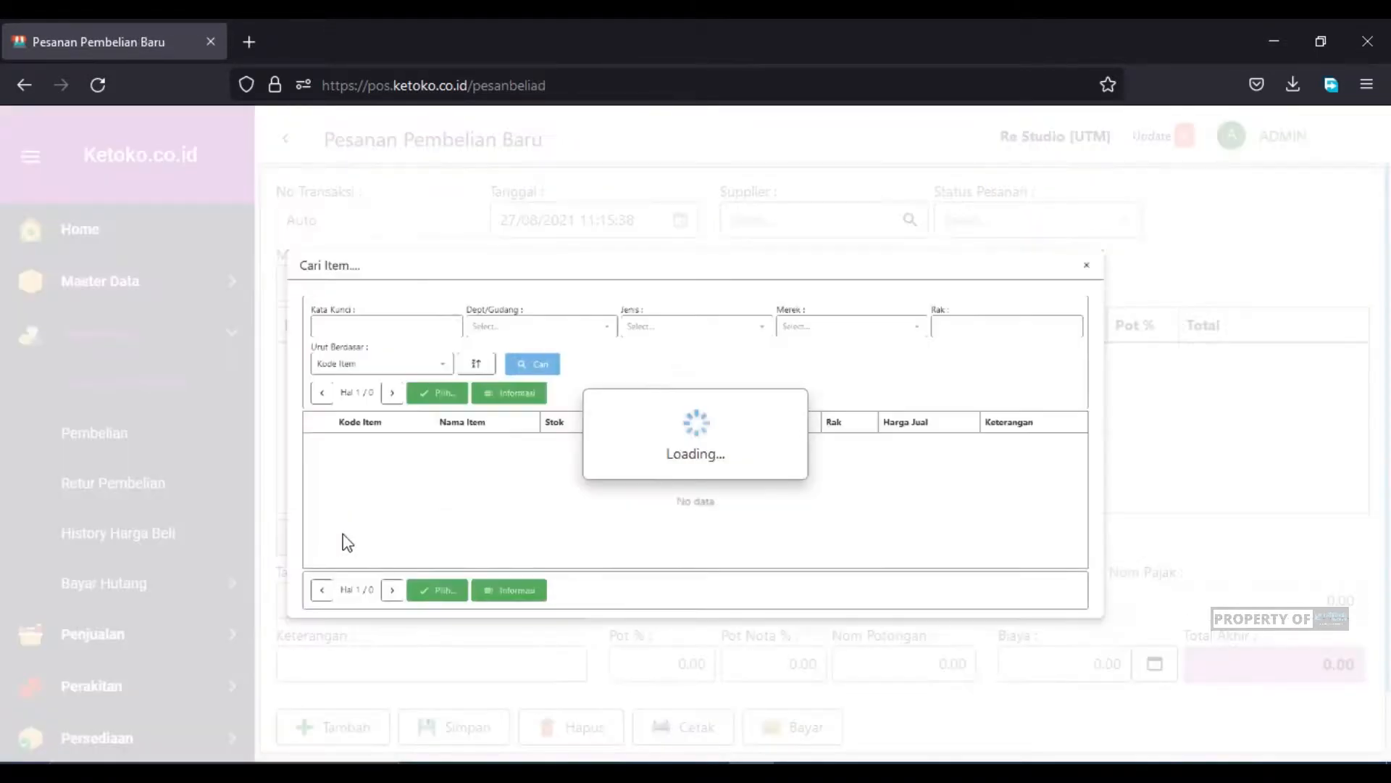
pyautogui.doubleClick(76, 487)
pyautogui.click(286, 540)
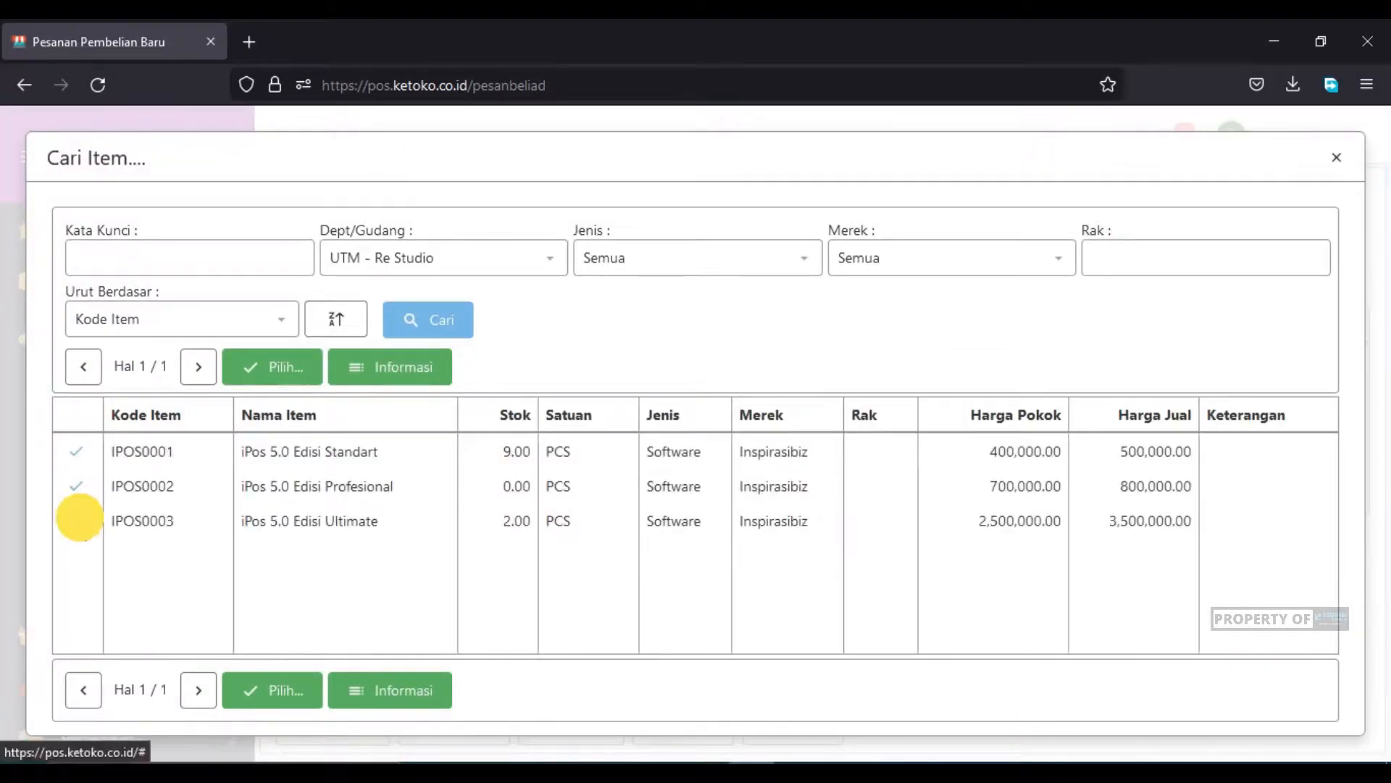
pyautogui.doubleClick(80, 517)
# Set the order quantity to 6 for iPos 5.0 Edisi Profesional and 3 for iPos 5.0 Edisi Ultimate.
pyautogui.click(708, 362)
pyautogui.doubleClick(714, 361)
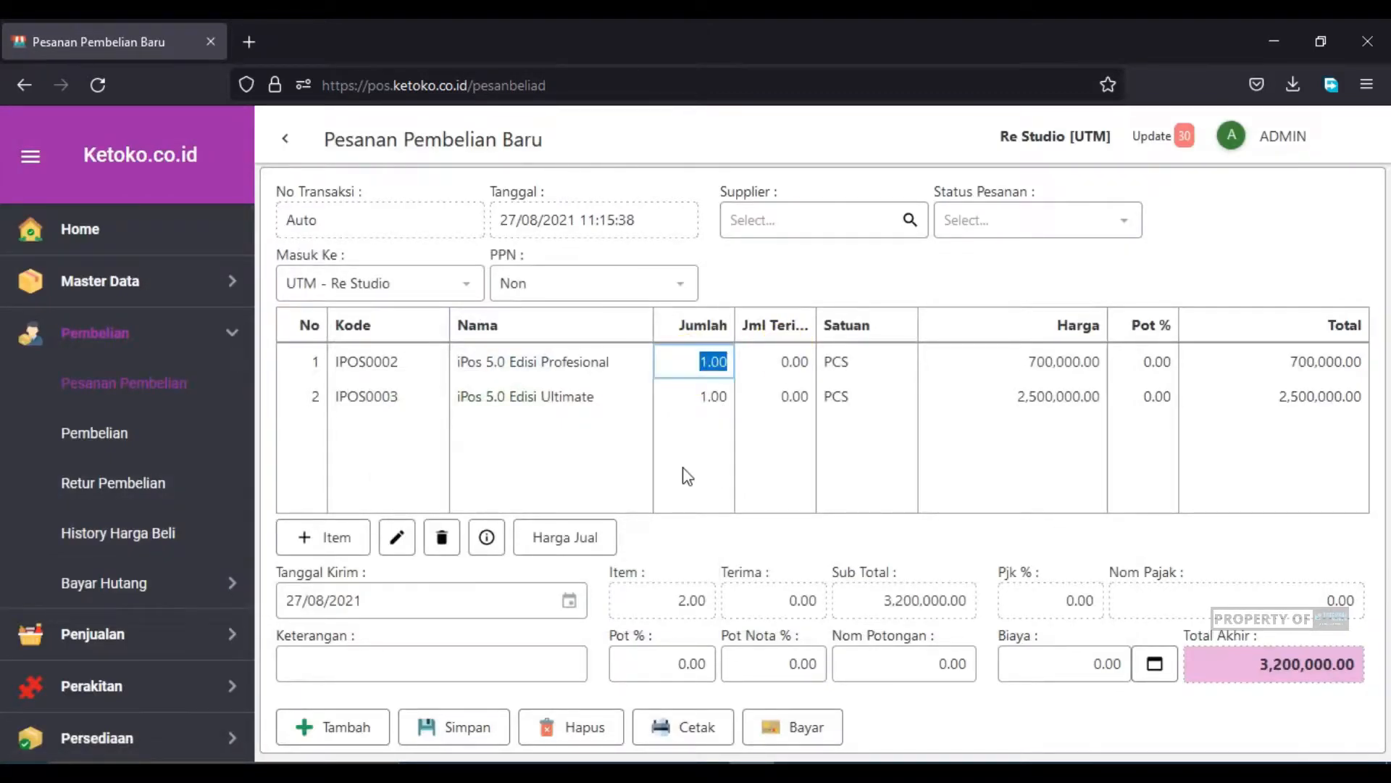
pyautogui.write('6')
pyautogui.click(706, 396)
pyautogui.doubleClick(710, 397)
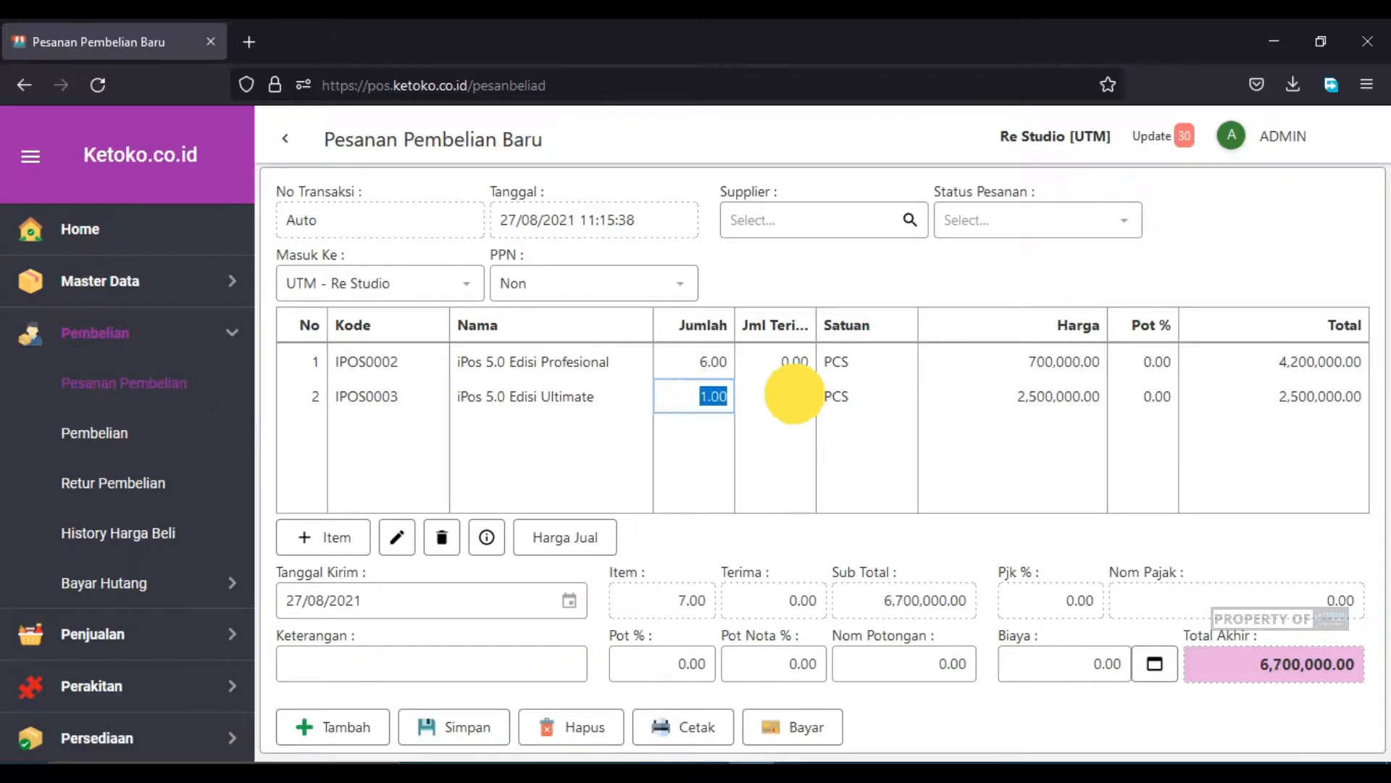
pyautogui.write('3')
pyautogui.click(765, 465)
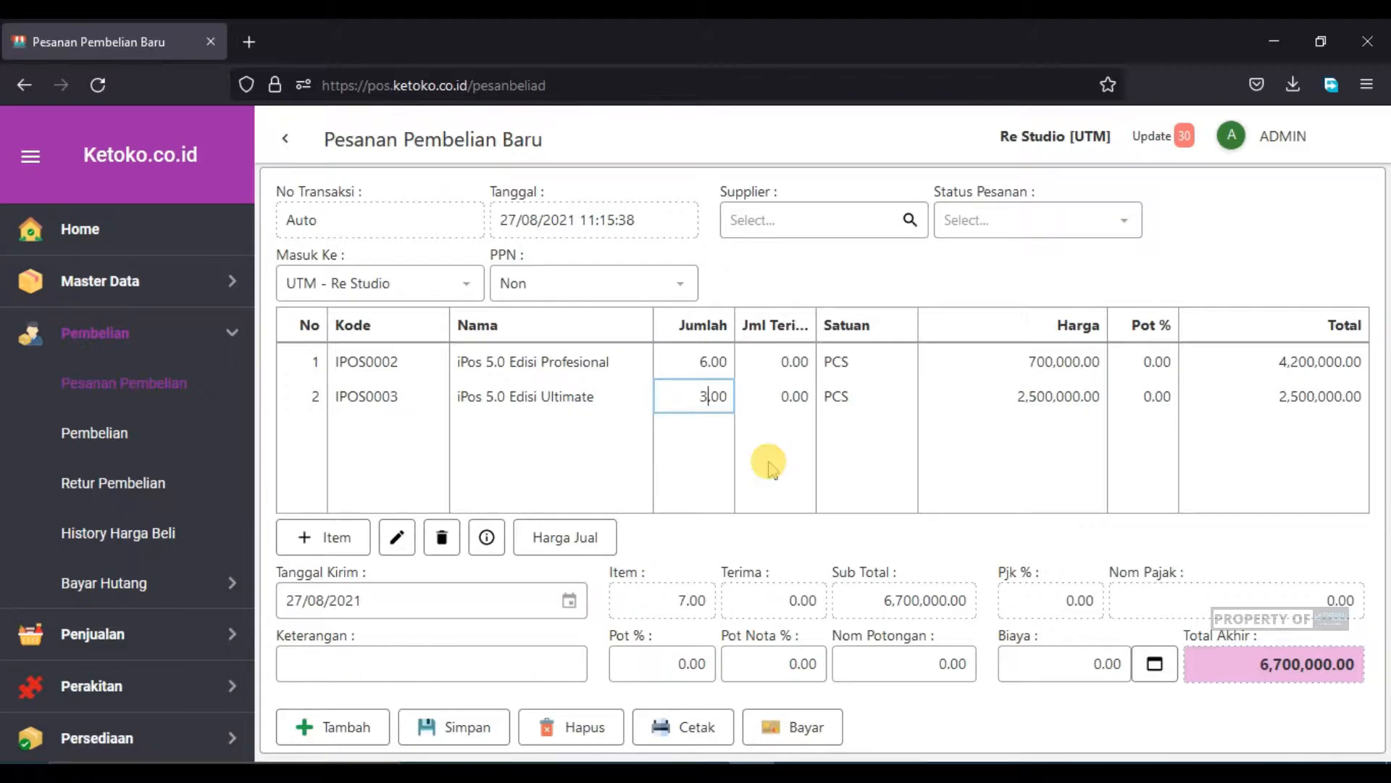
# Choose Inspirasi Media Kreatif as the supplier of the purchase order.
pyautogui.click(907, 229)
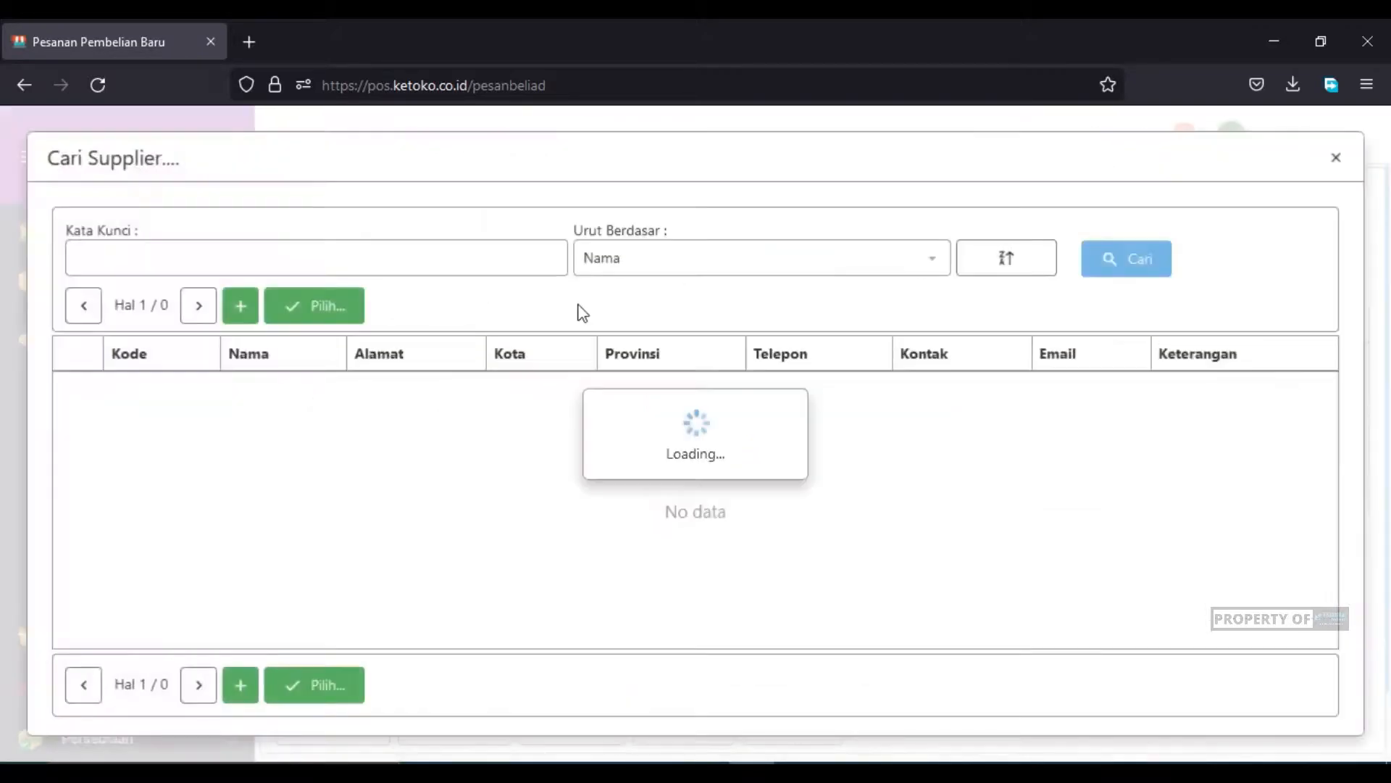
pyautogui.click(76, 397)
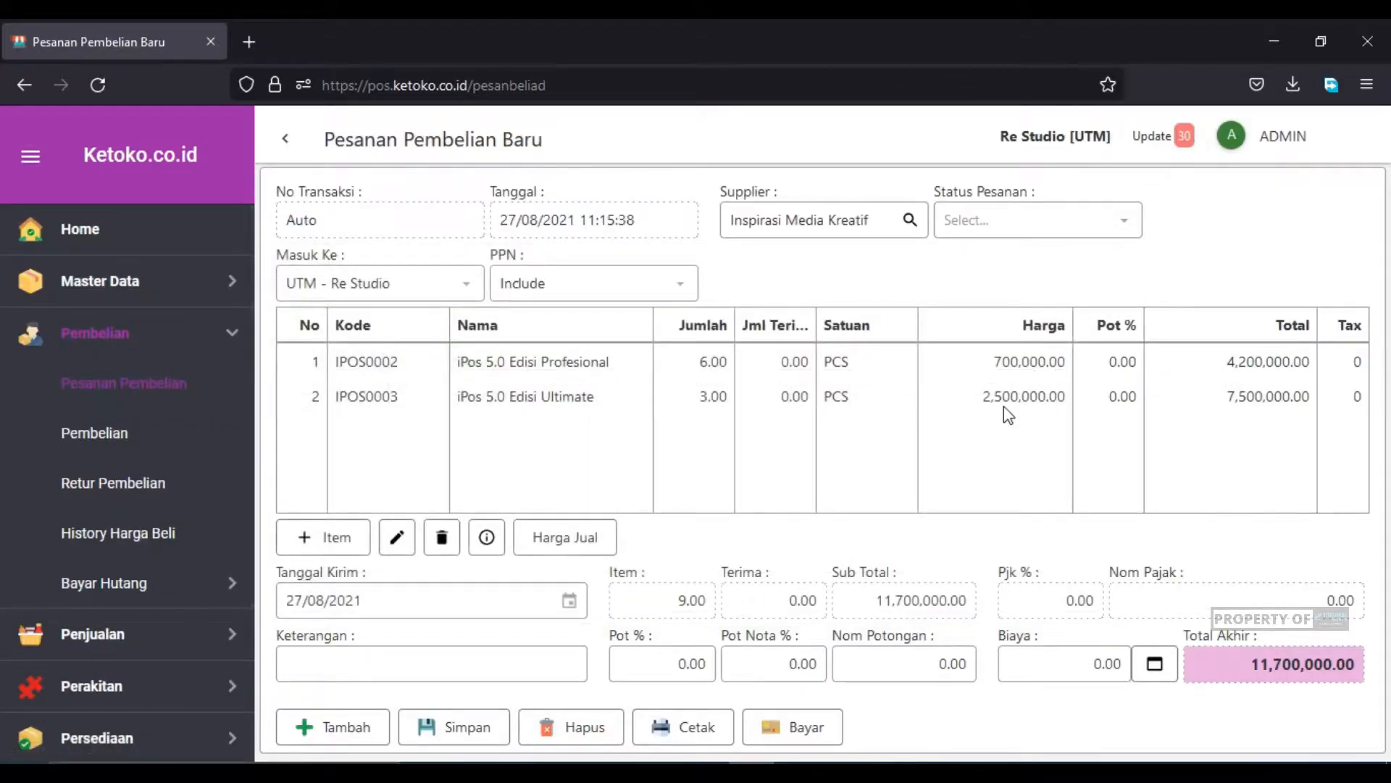
# Check the editable price and discount cells of both order items, and set the order's PPN option to Non.
pyautogui.doubleClick(974, 363)
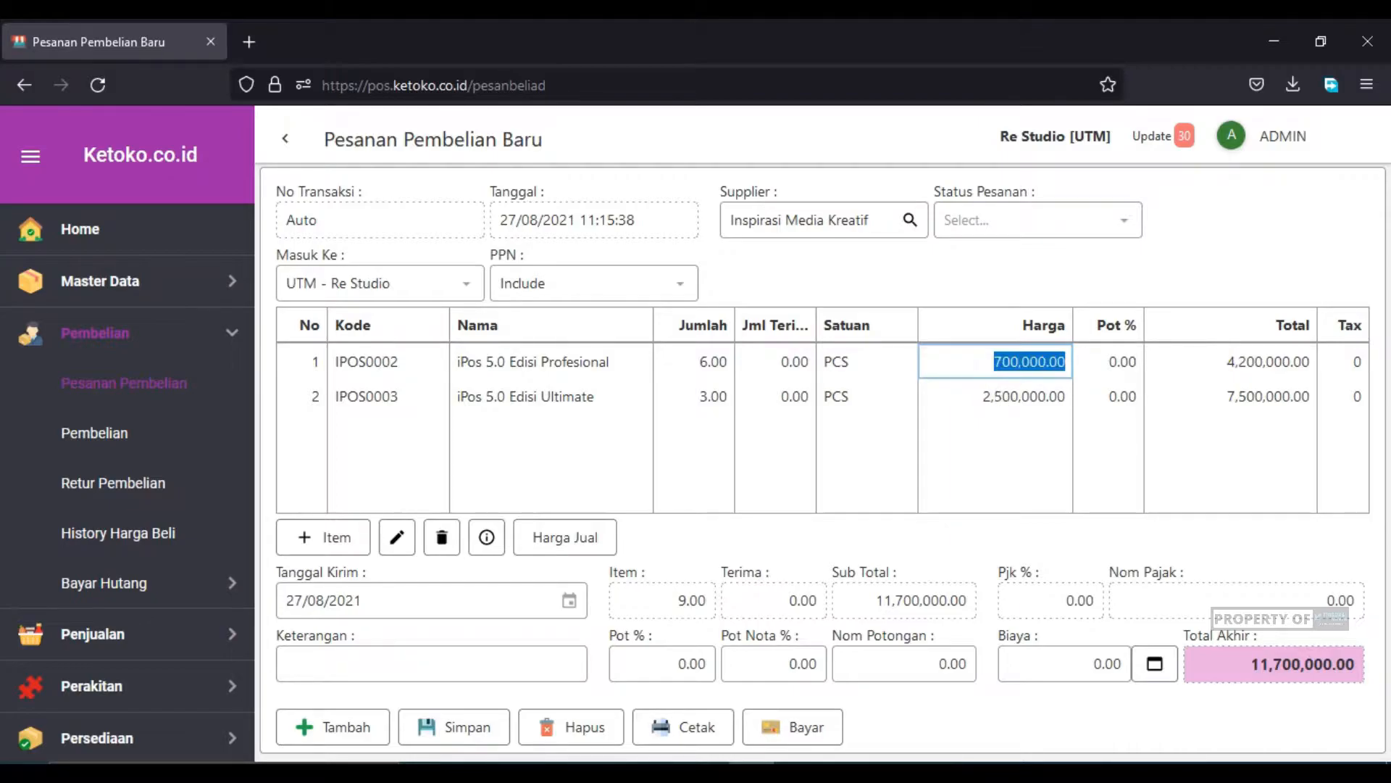
pyautogui.click(959, 392)
pyautogui.doubleClick(959, 393)
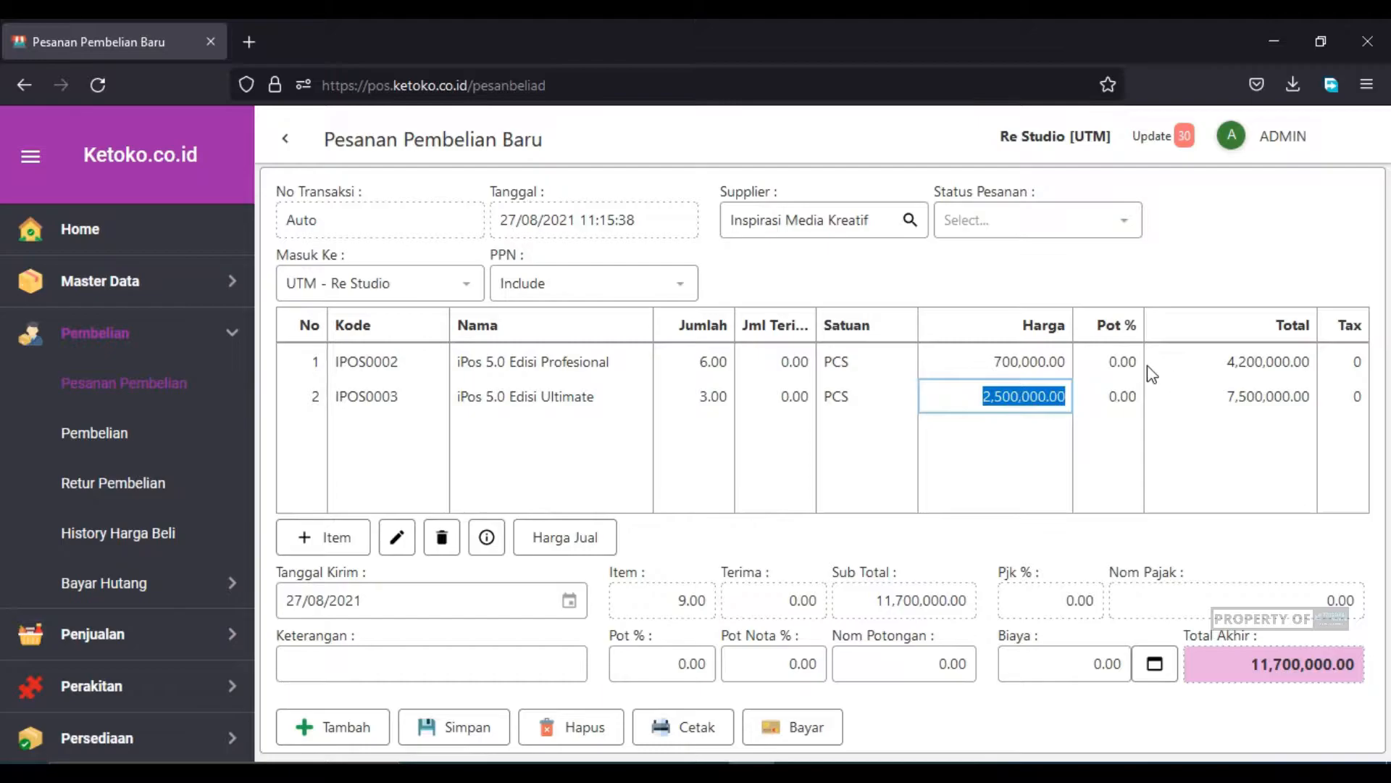
pyautogui.click(1104, 366)
pyautogui.doubleClick(1104, 363)
pyautogui.click(1110, 388)
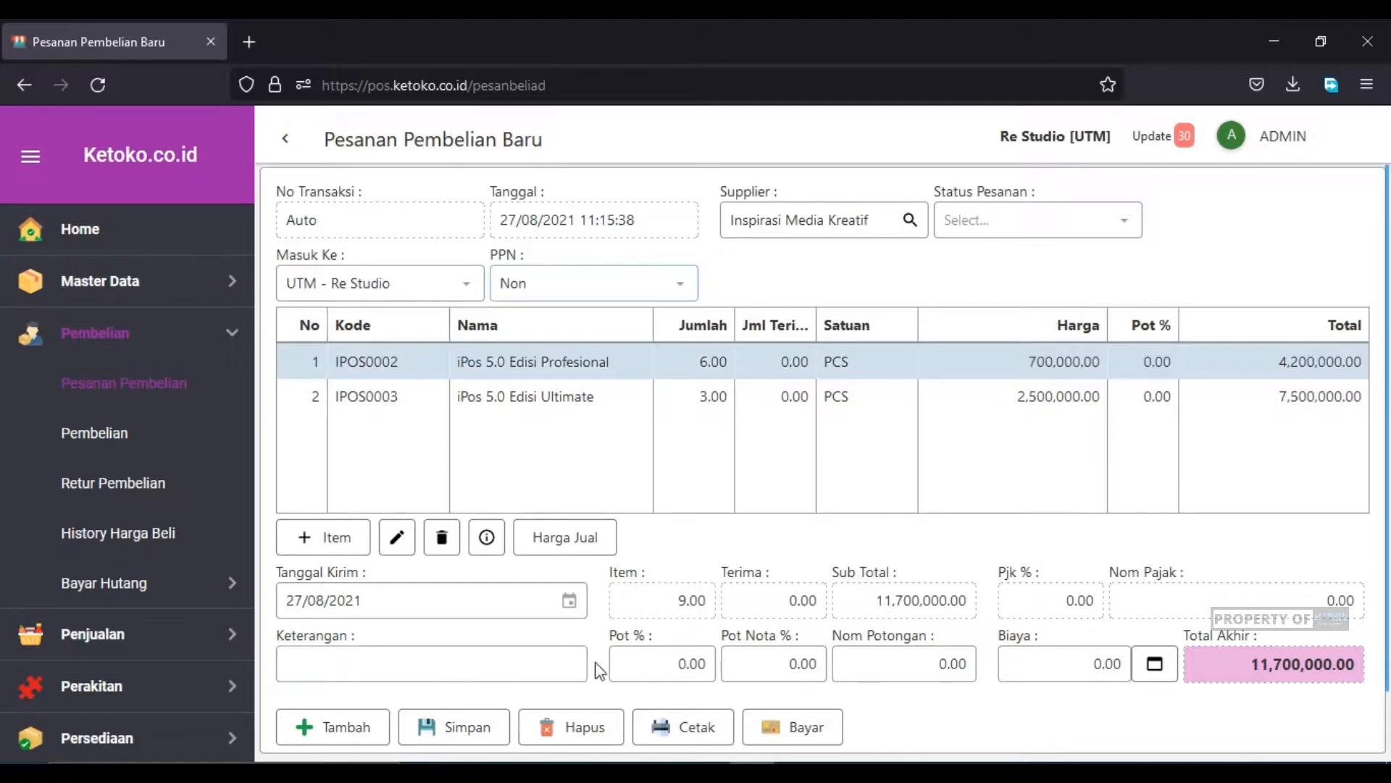
# Try to set the order's delivery date (Tanggal Kirim) to 30 August 2021.
pyautogui.click(472, 593)
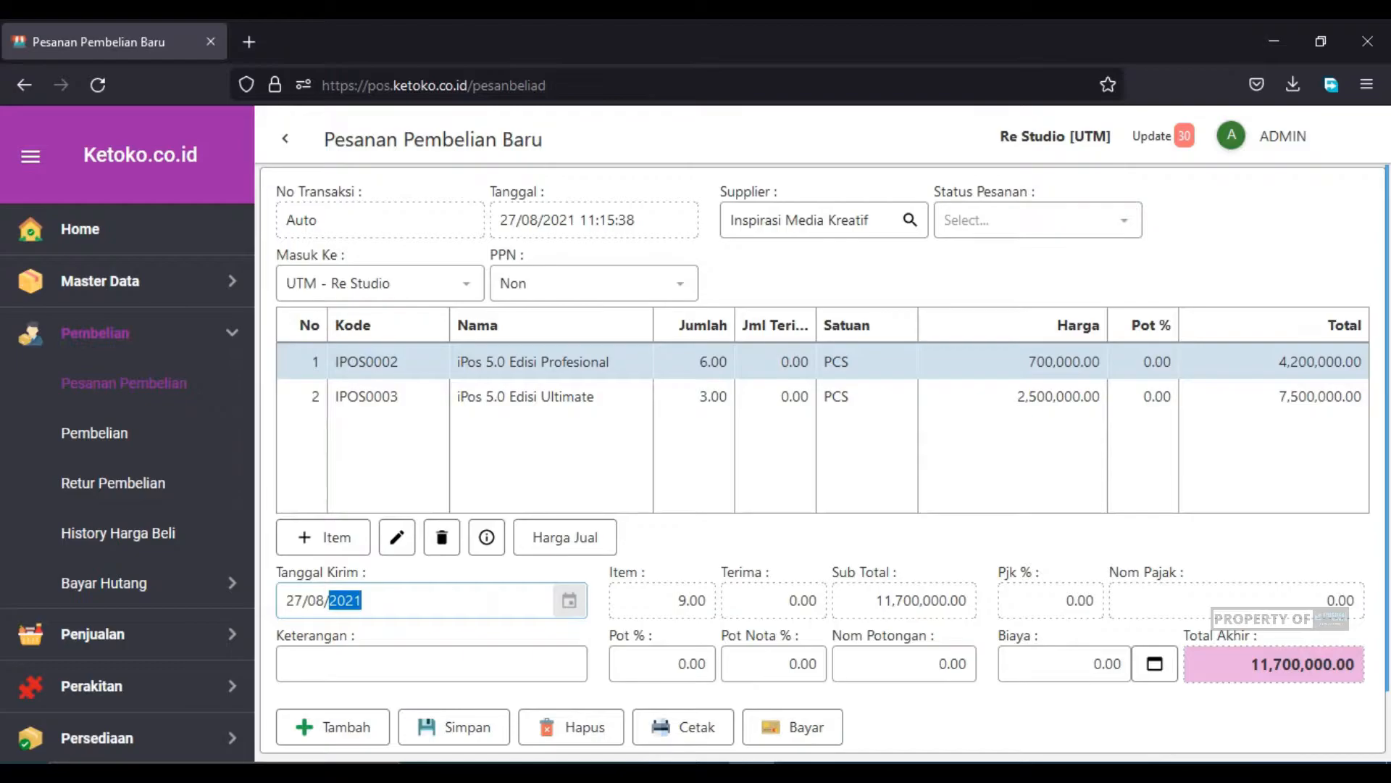
pyautogui.click(570, 600)
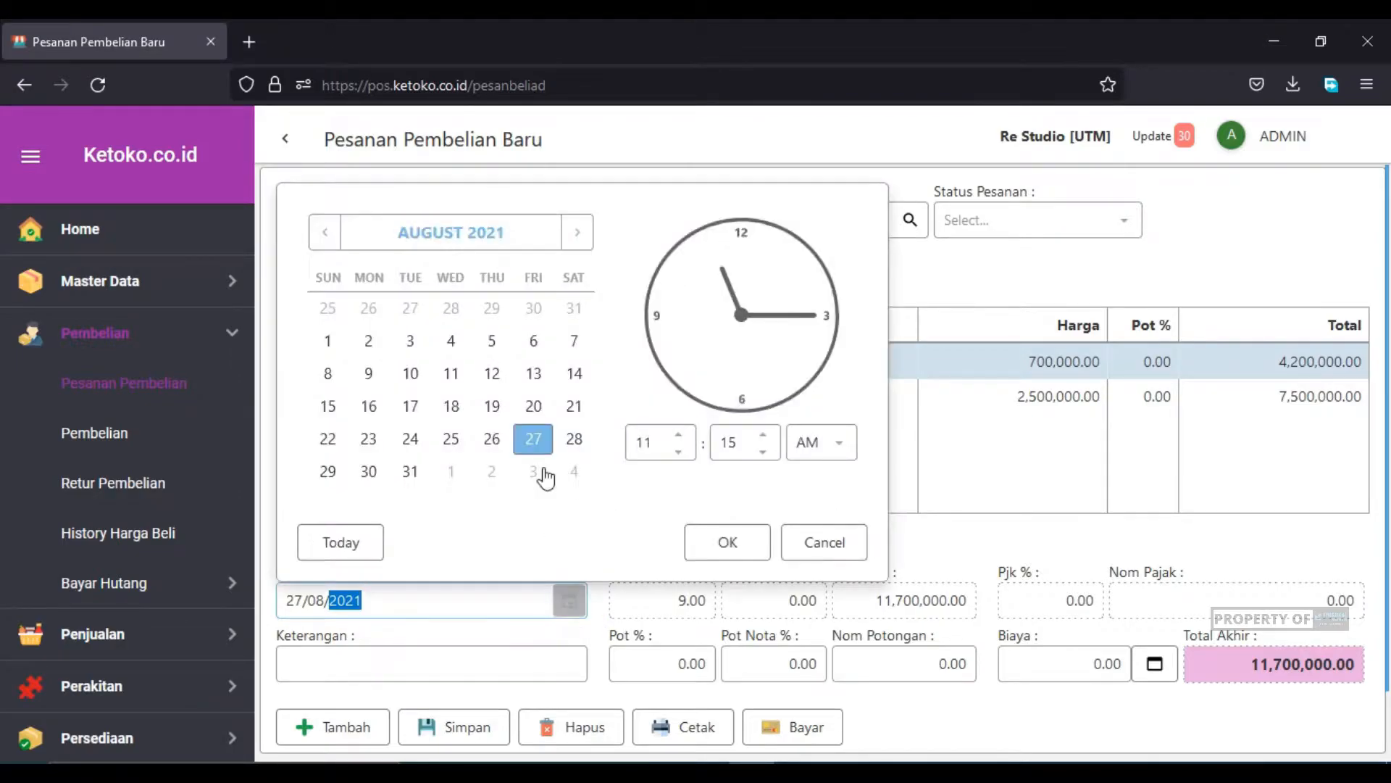
pyautogui.click(370, 472)
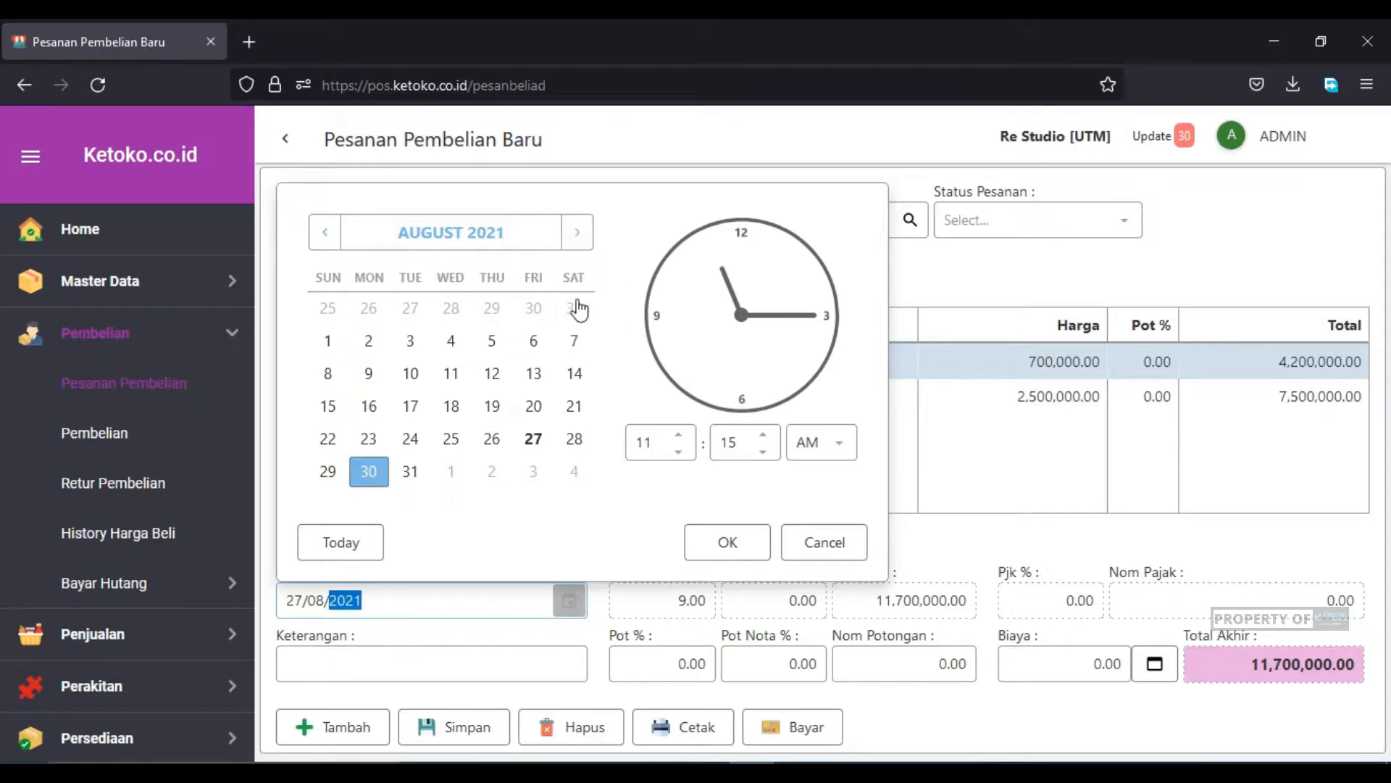
pyautogui.click(761, 542)
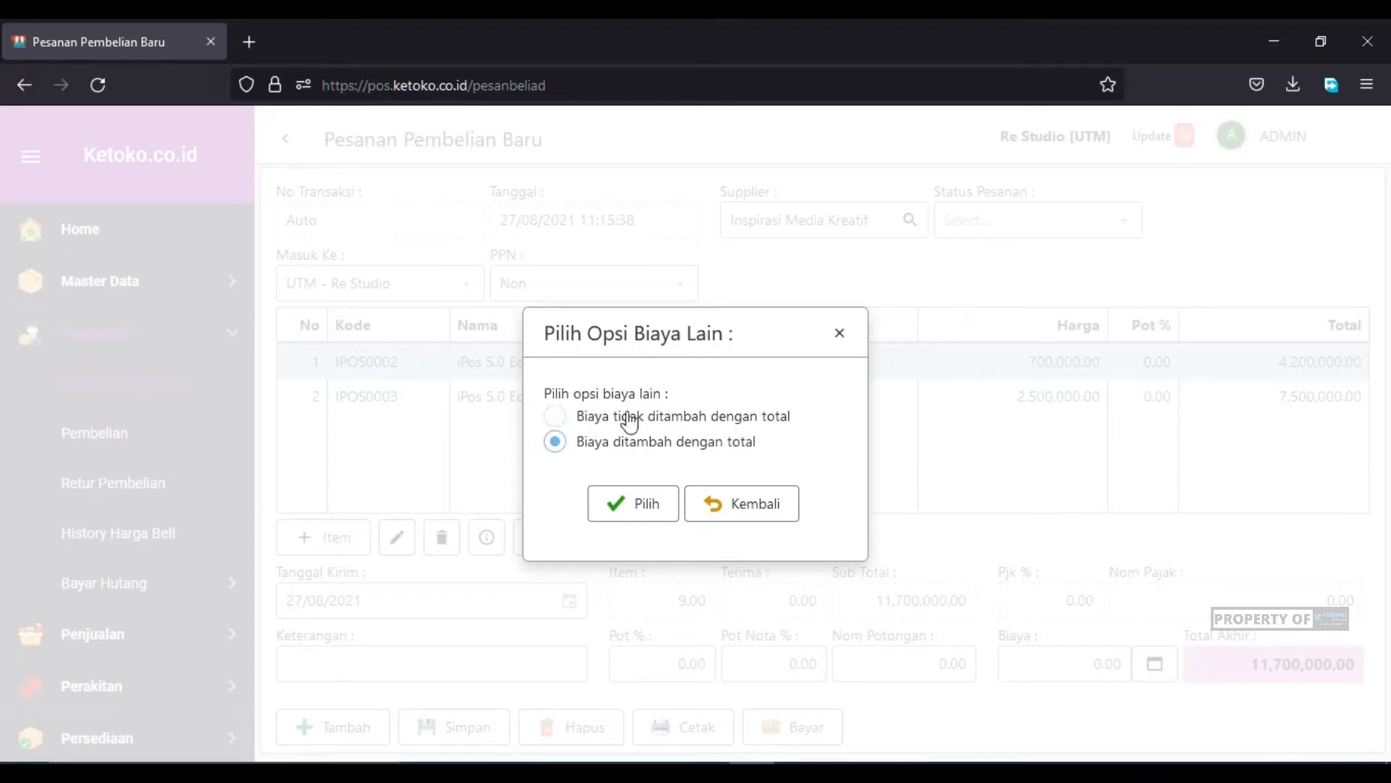
# Choose the additional cost option "Biaya tidak ditambah dengan total", enter a cost of 10,000 and check the final total.
pyautogui.click(741, 509)
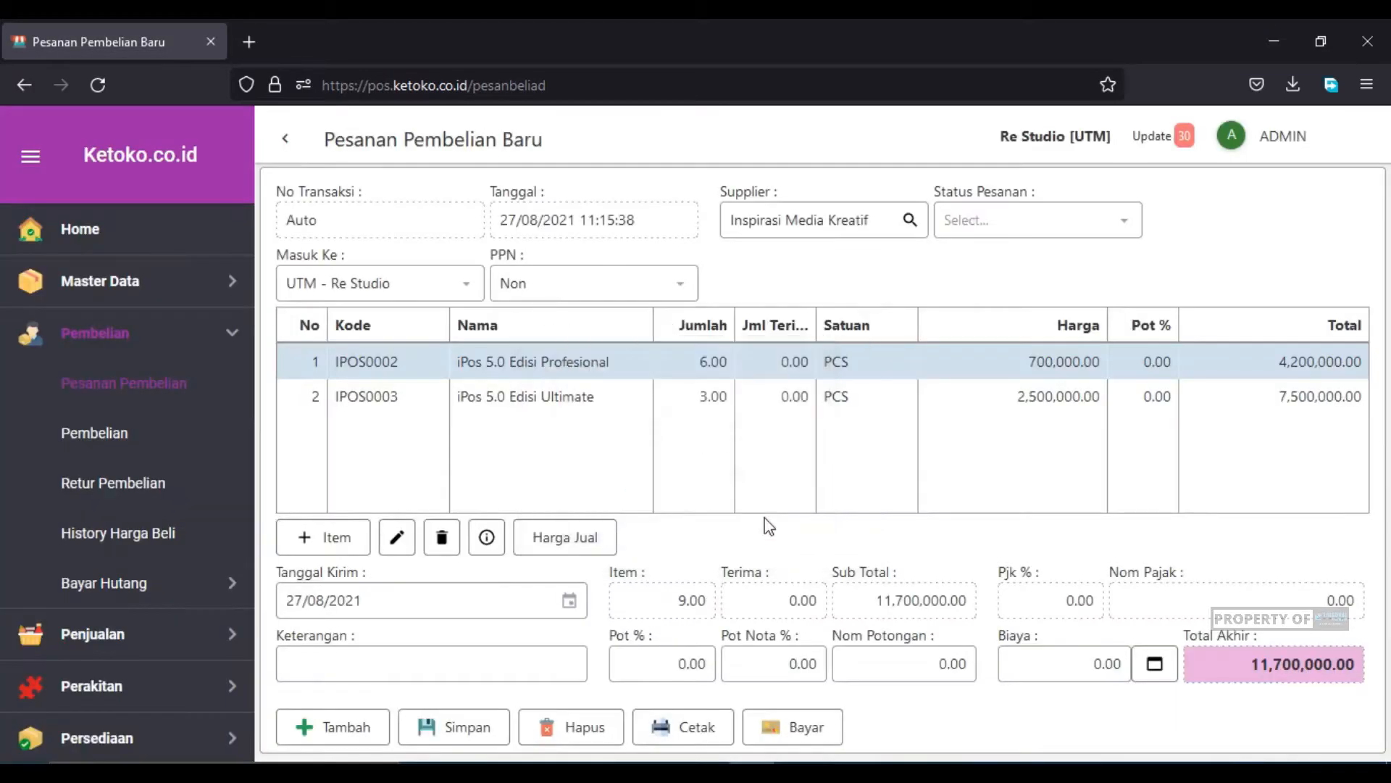
pyautogui.moveTo(1066, 665); pyautogui.dragTo(1158, 674)
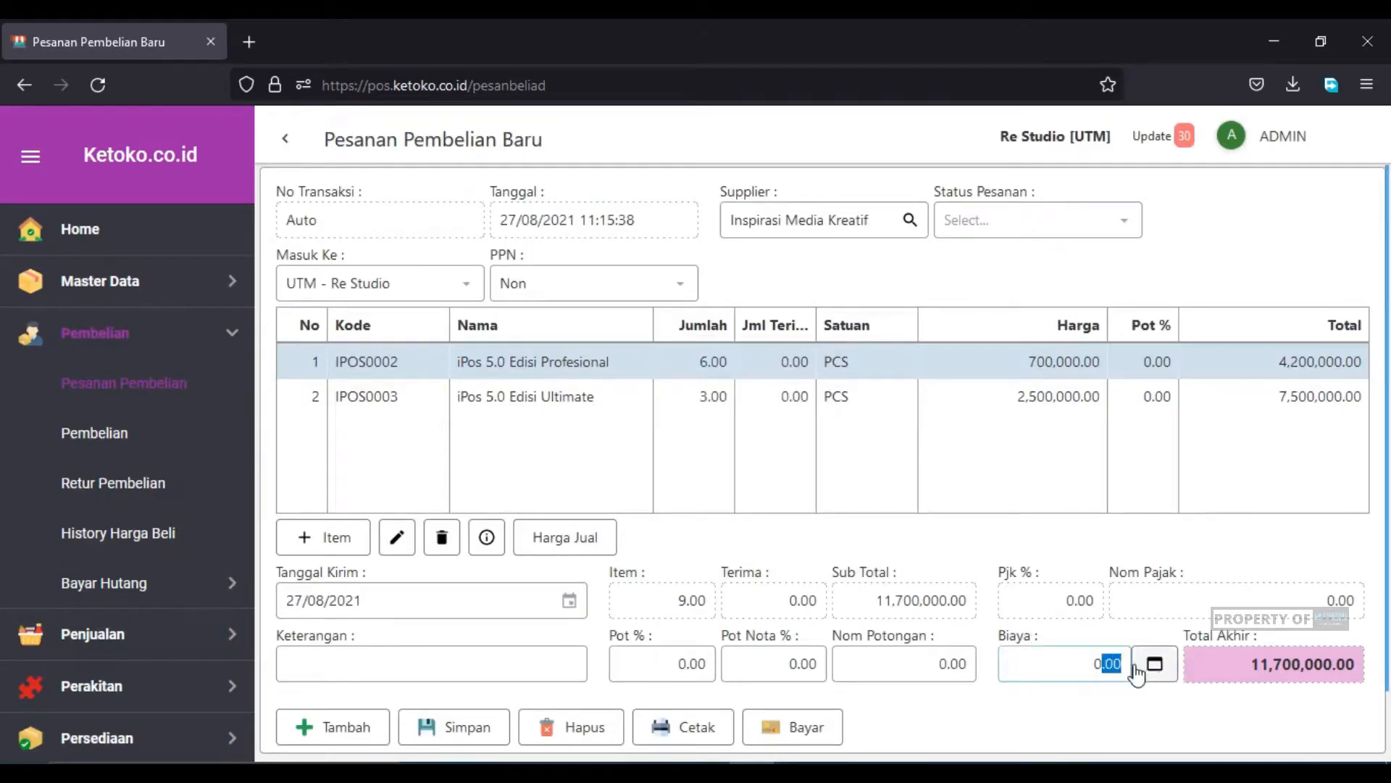
pyautogui.click(1160, 665)
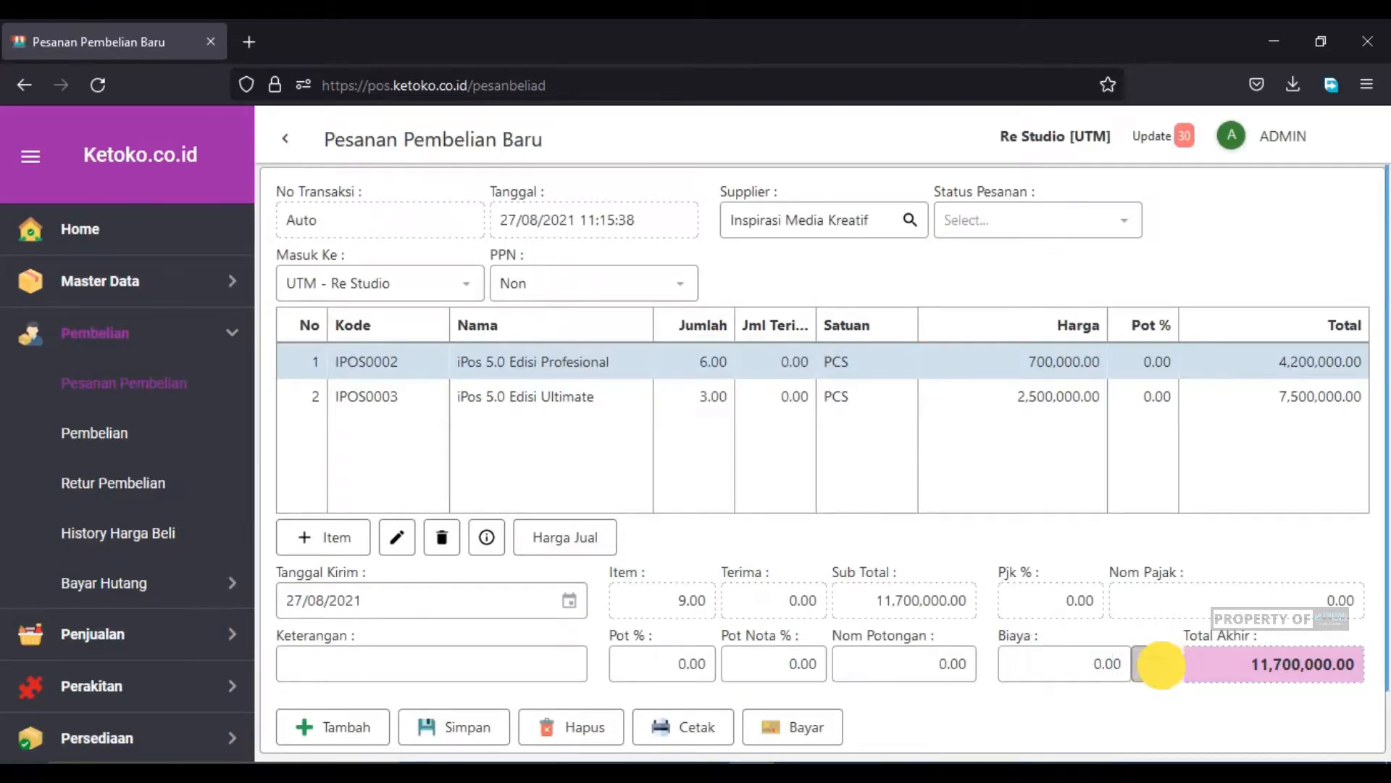
pyautogui.click(555, 417)
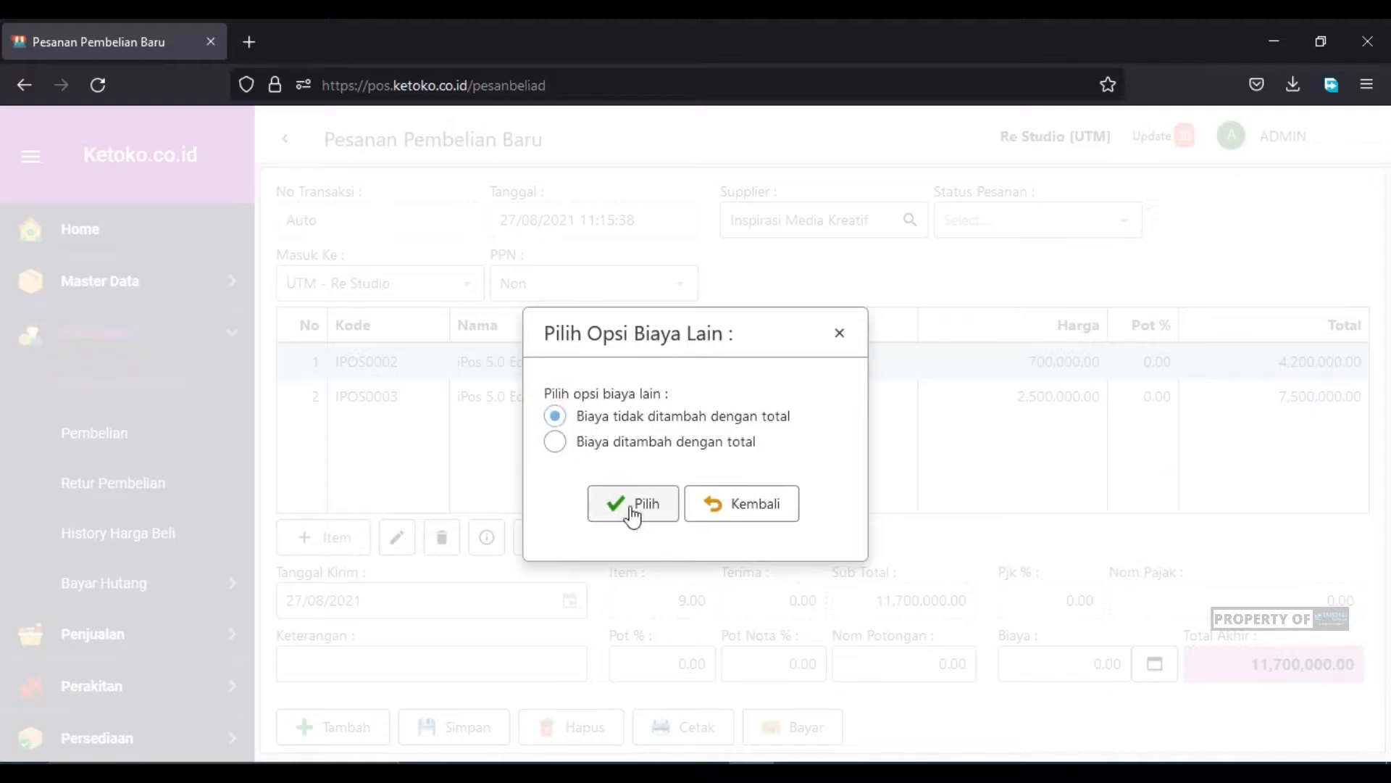
pyautogui.click(630, 505)
pyautogui.moveTo(1062, 660); pyautogui.dragTo(1143, 661)
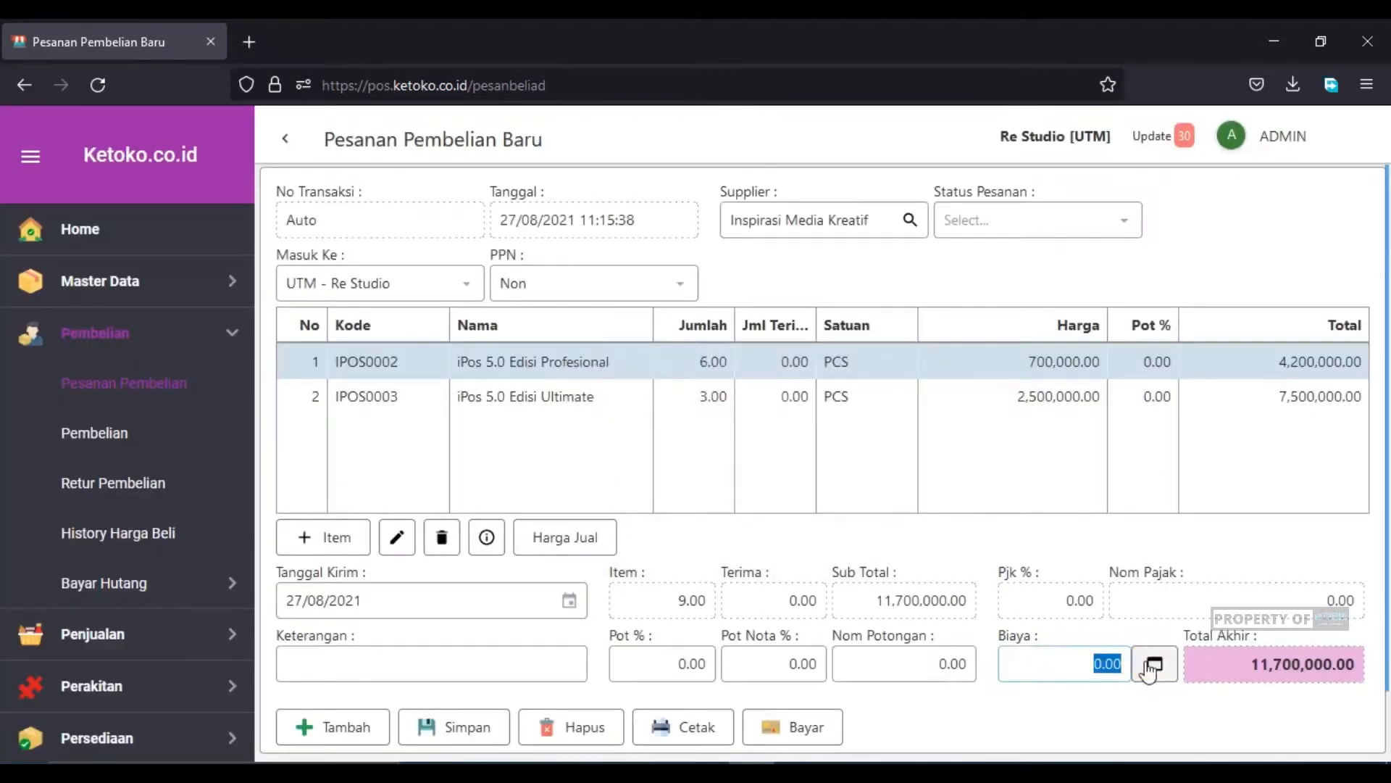
pyautogui.write('10')
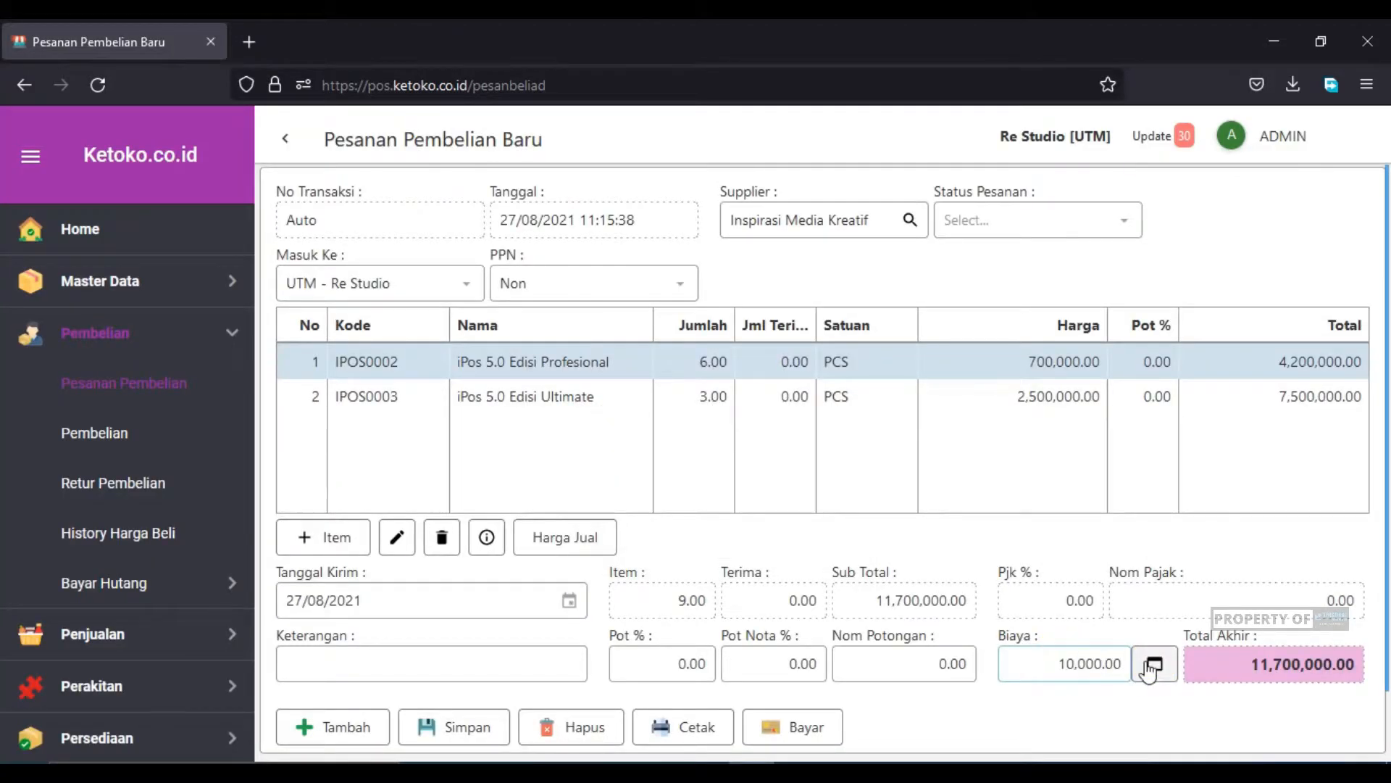
pyautogui.click(1329, 660)
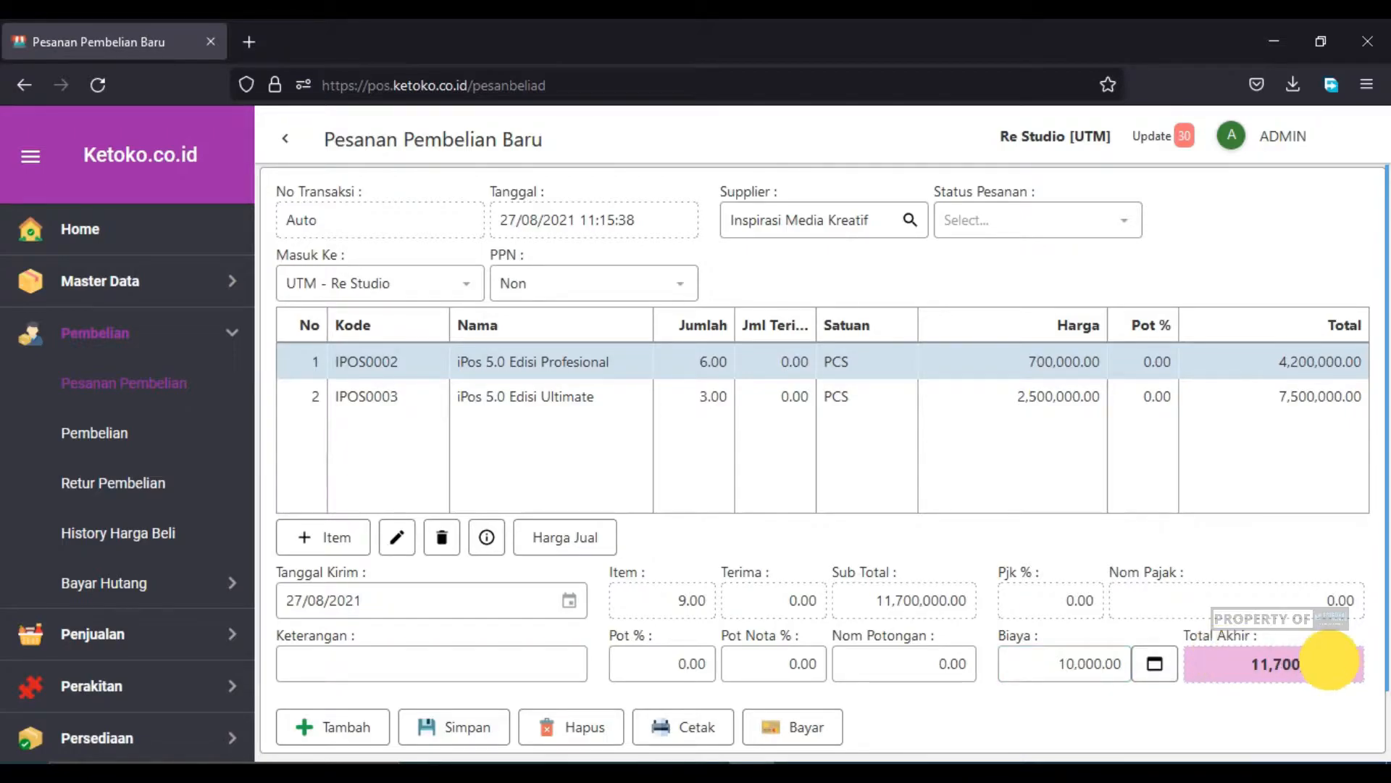
pyautogui.doubleClick(1242, 664)
# Switch the additional cost option to "Biaya ditambah dengan total" and check the final total.
pyautogui.click(1156, 664)
pyautogui.click(610, 441)
pyautogui.click(628, 495)
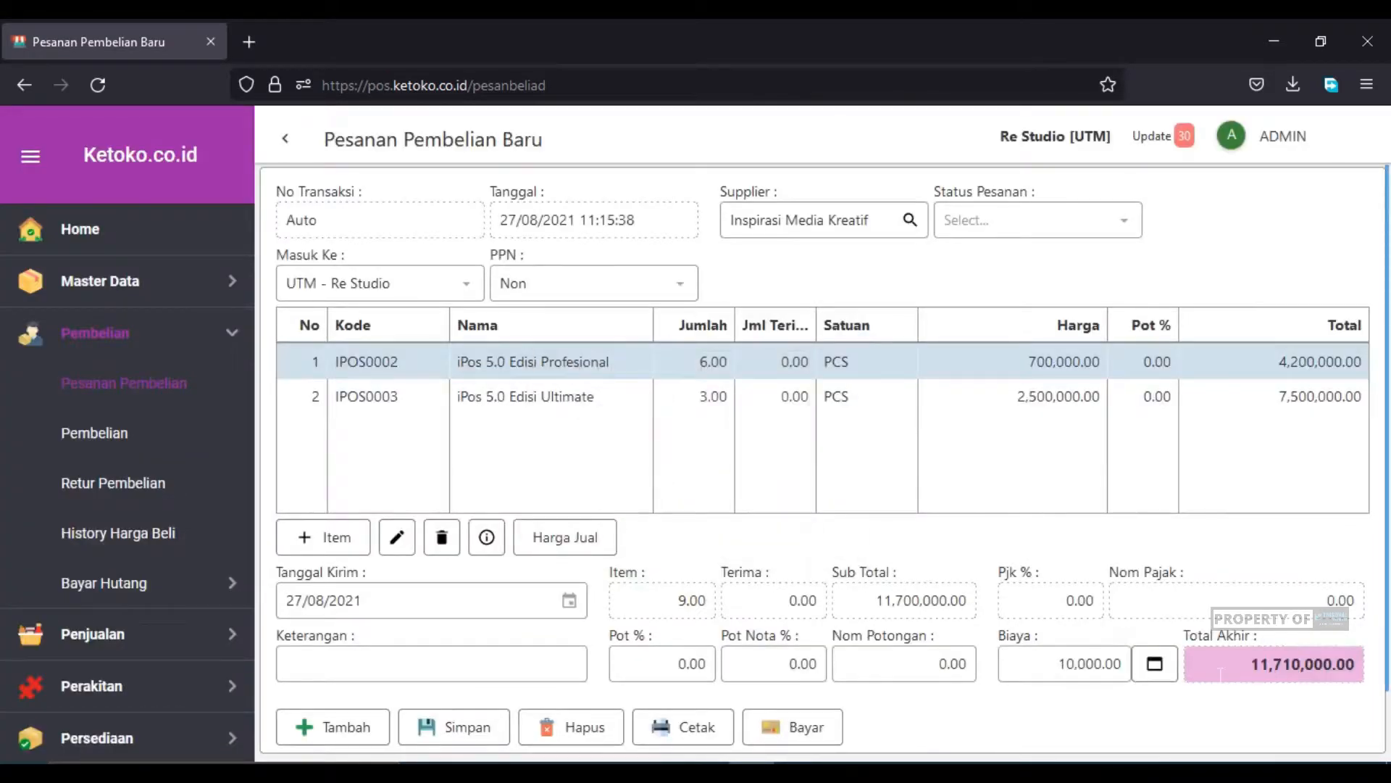
pyautogui.doubleClick(1246, 664)
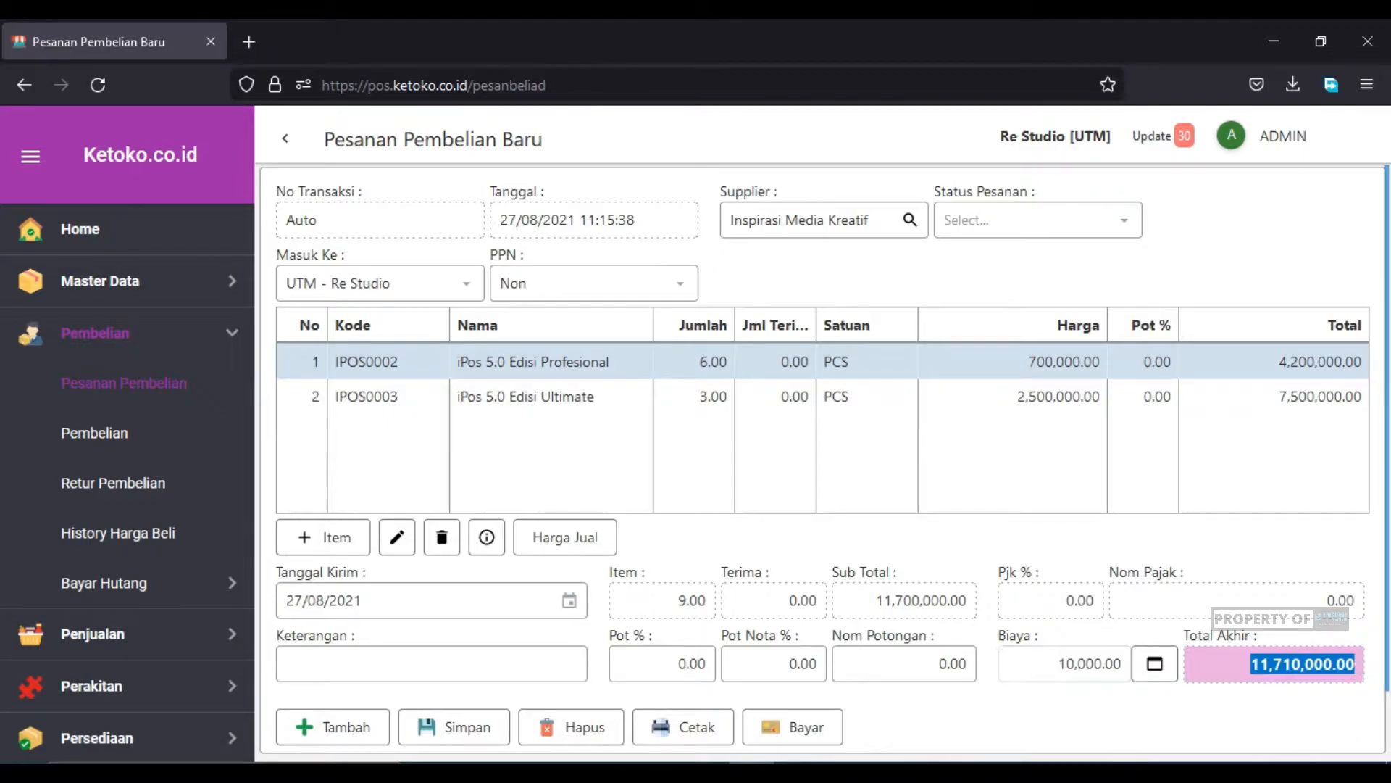
# Clear the order's additional cost (Biaya) to 0.00.
pyautogui.moveTo(1103, 674); pyautogui.dragTo(1166, 681)
pyautogui.click(1054, 668)
pyautogui.moveTo(1053, 666); pyautogui.dragTo(1130, 664)
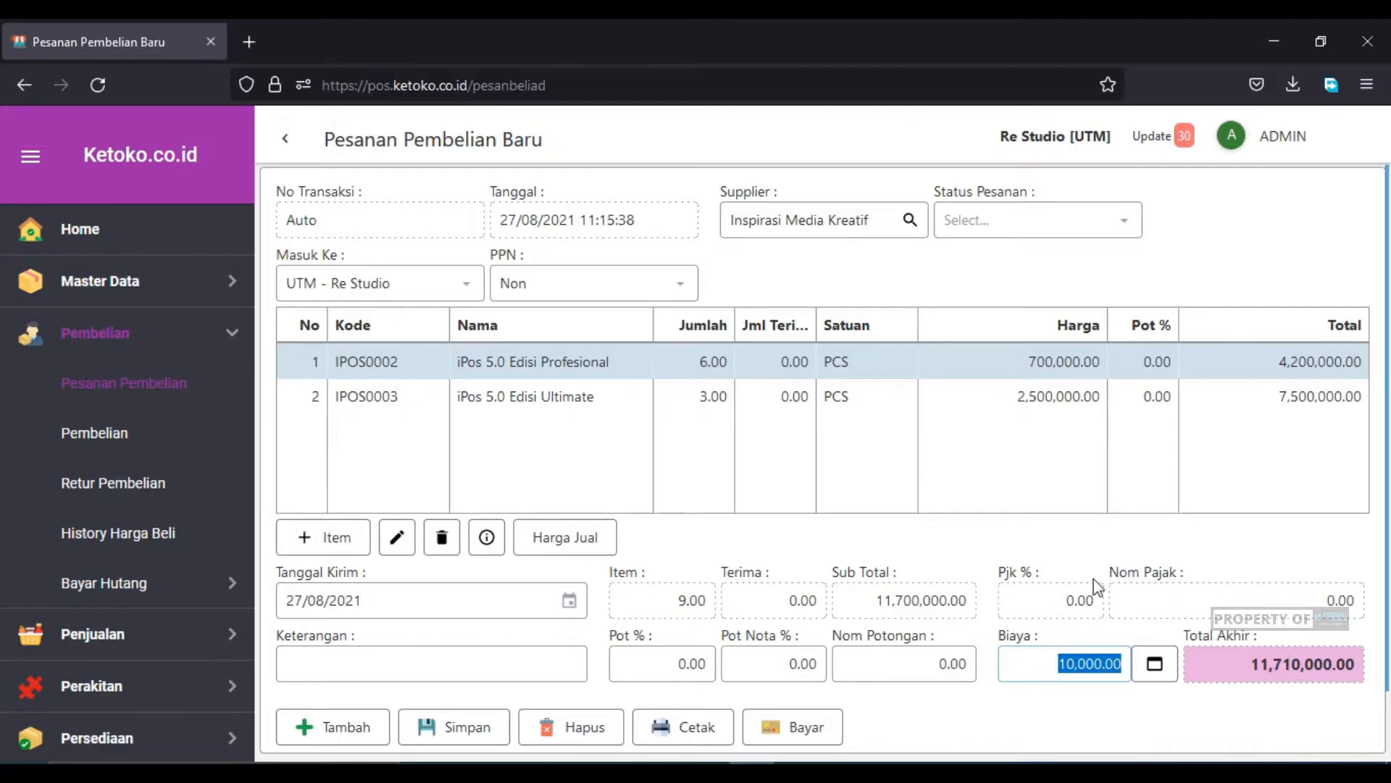
pyautogui.press('BackSpace')
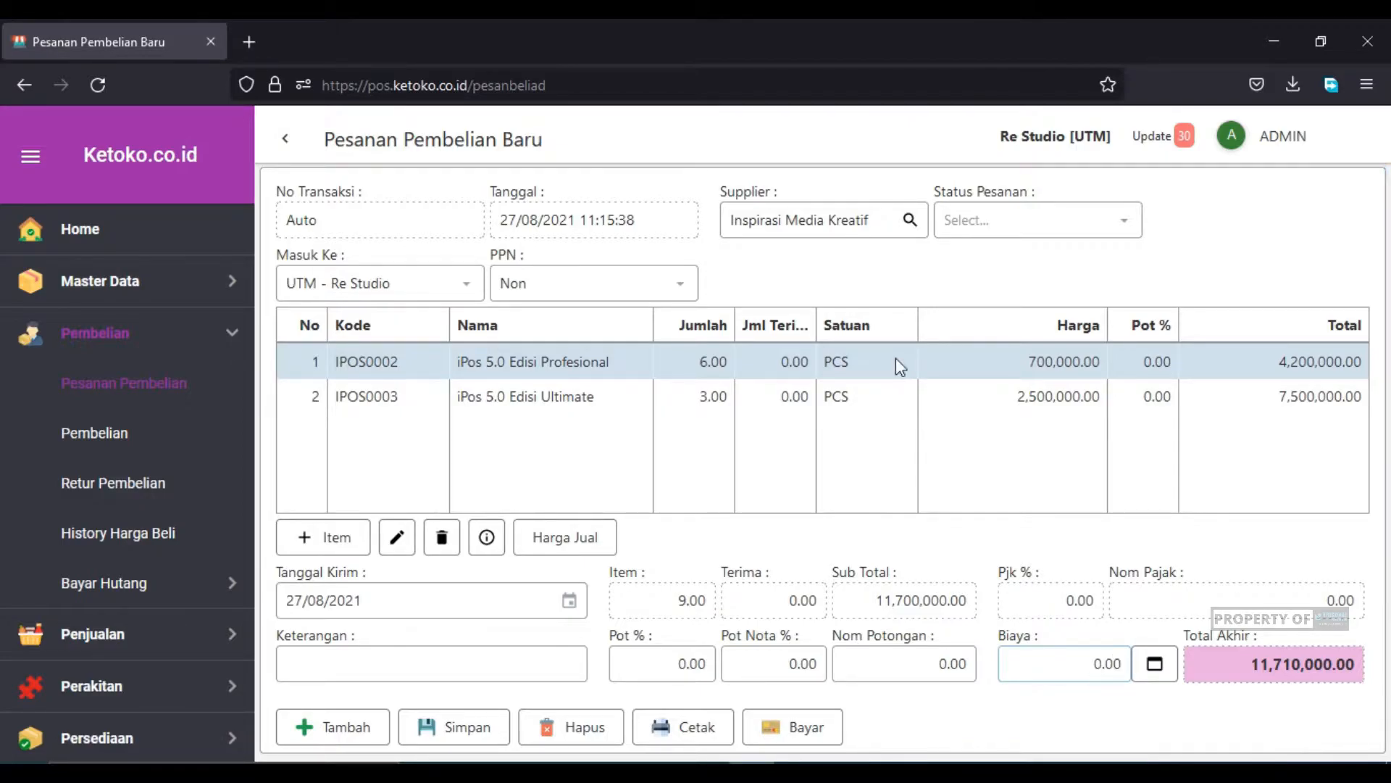
pyautogui.click(983, 513)
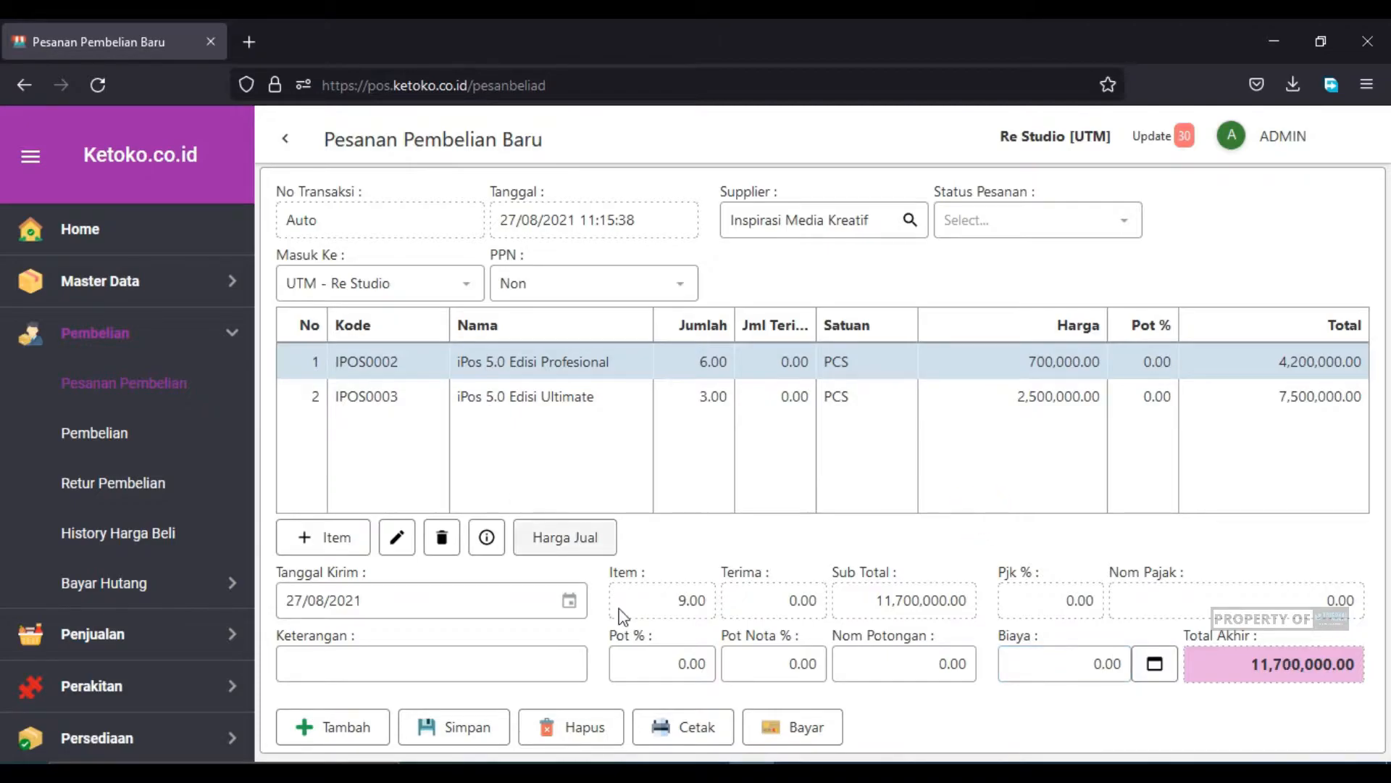
# Open the order's payment form and enter a down payment (Titip DP) of 1,500,000.
pyautogui.click(815, 727)
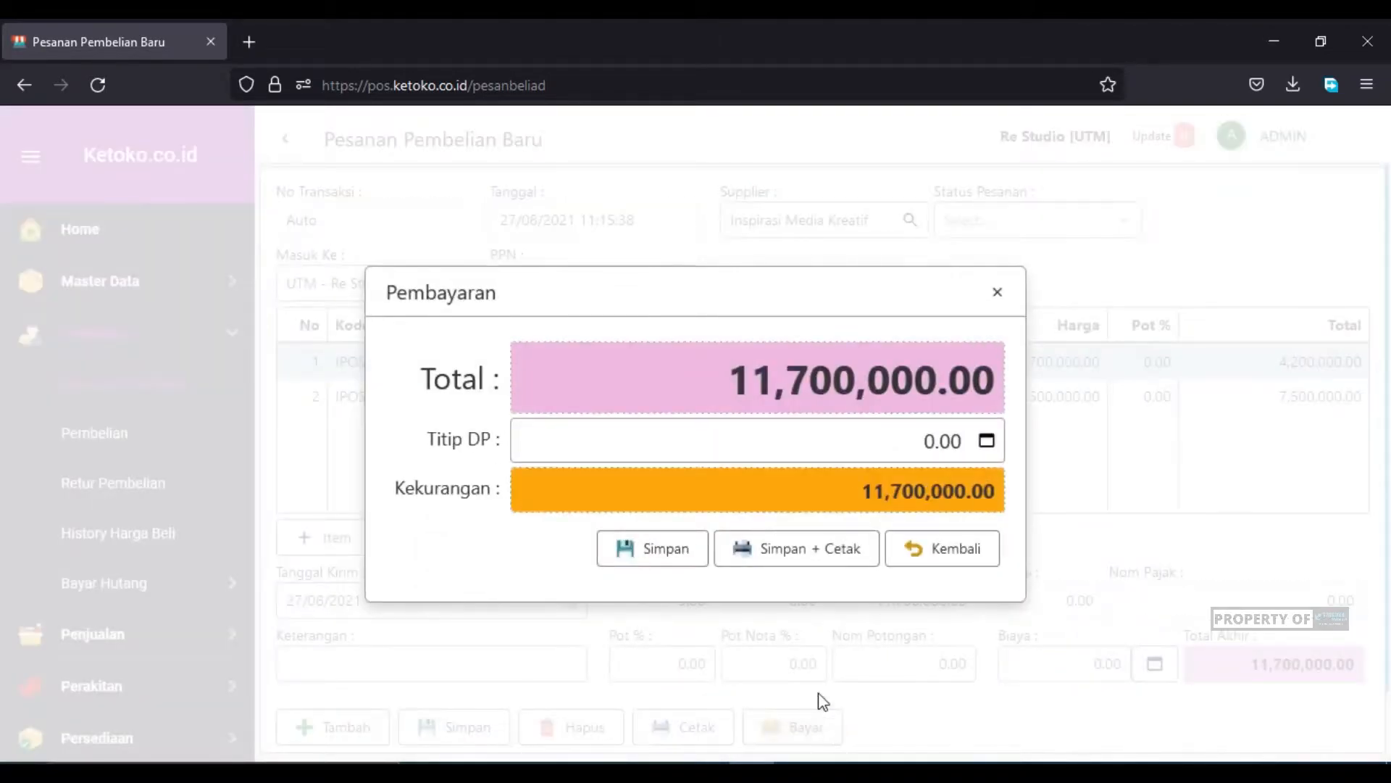
pyautogui.click(861, 435)
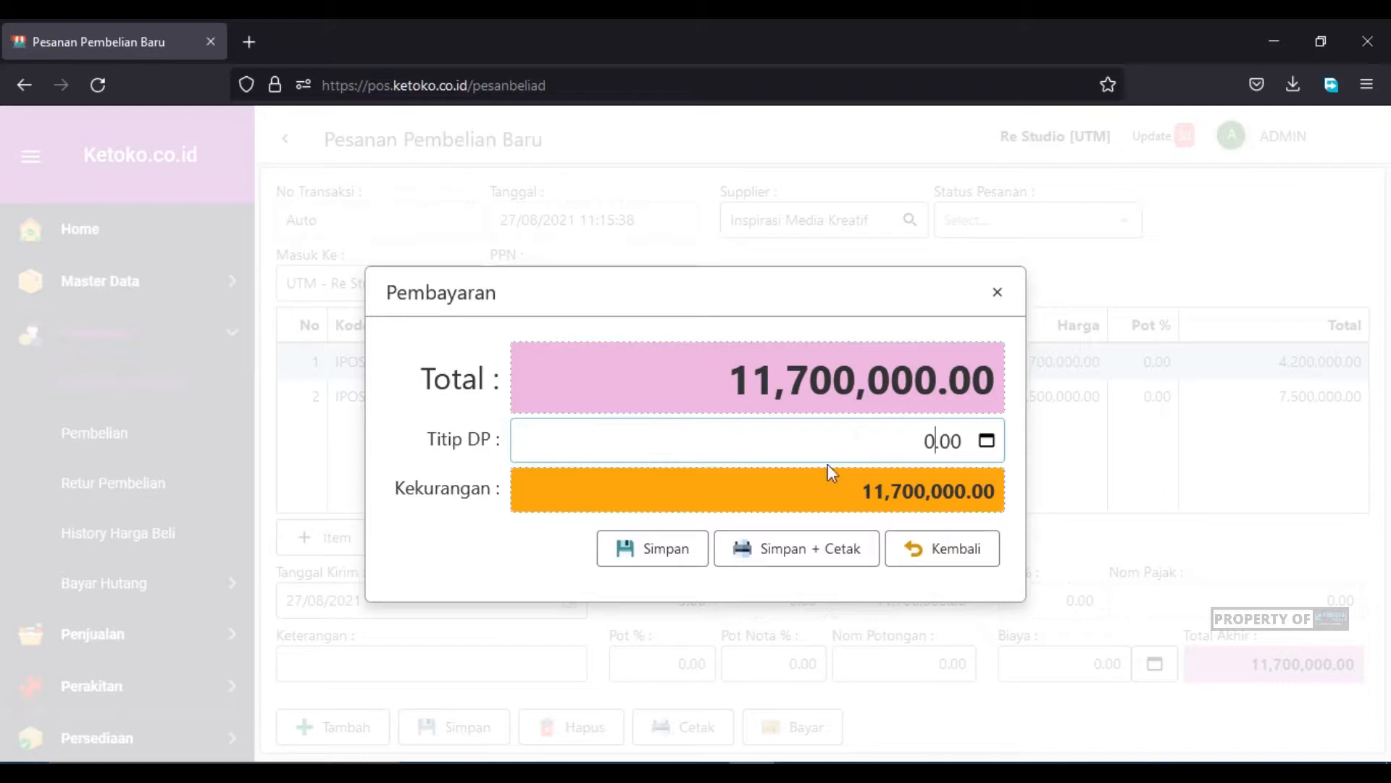
pyautogui.moveTo(849, 437); pyautogui.dragTo(1111, 428)
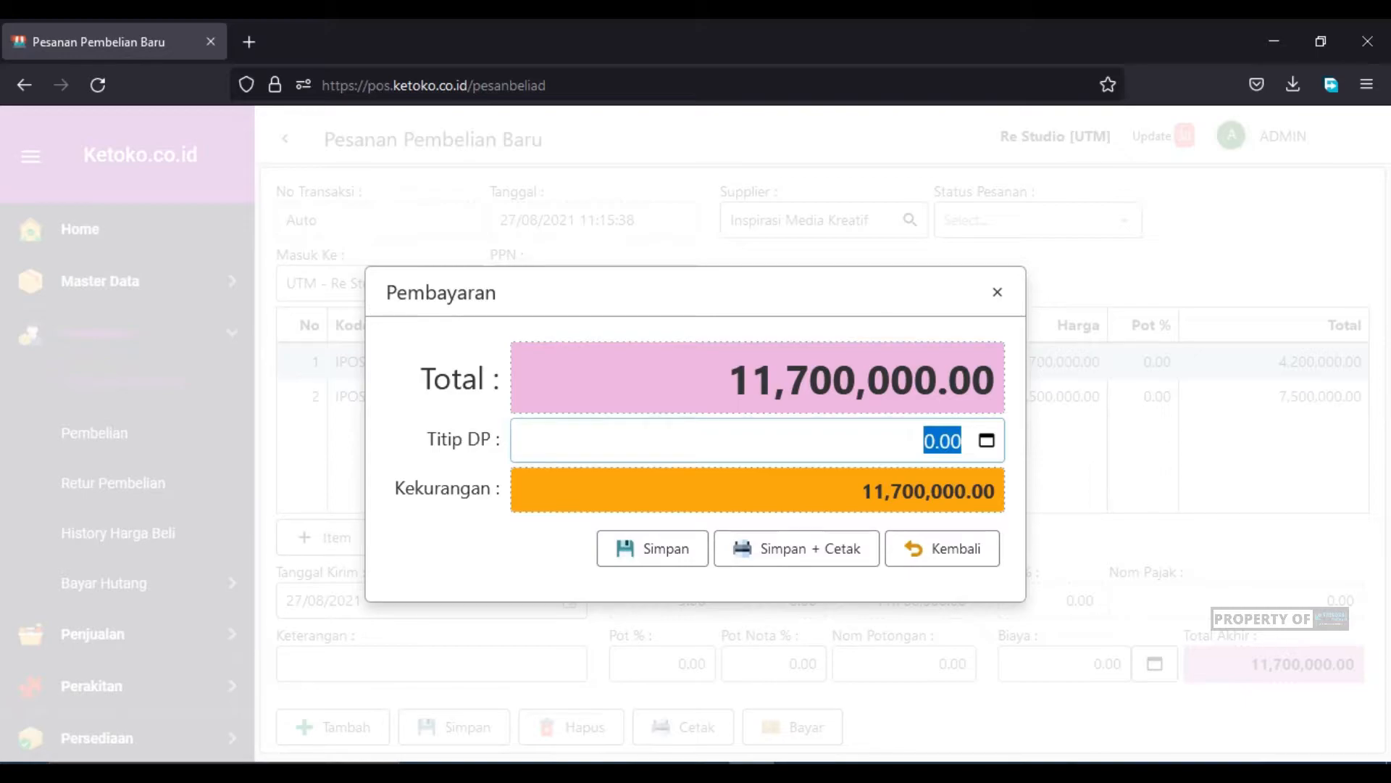
pyautogui.write('1,500,00')
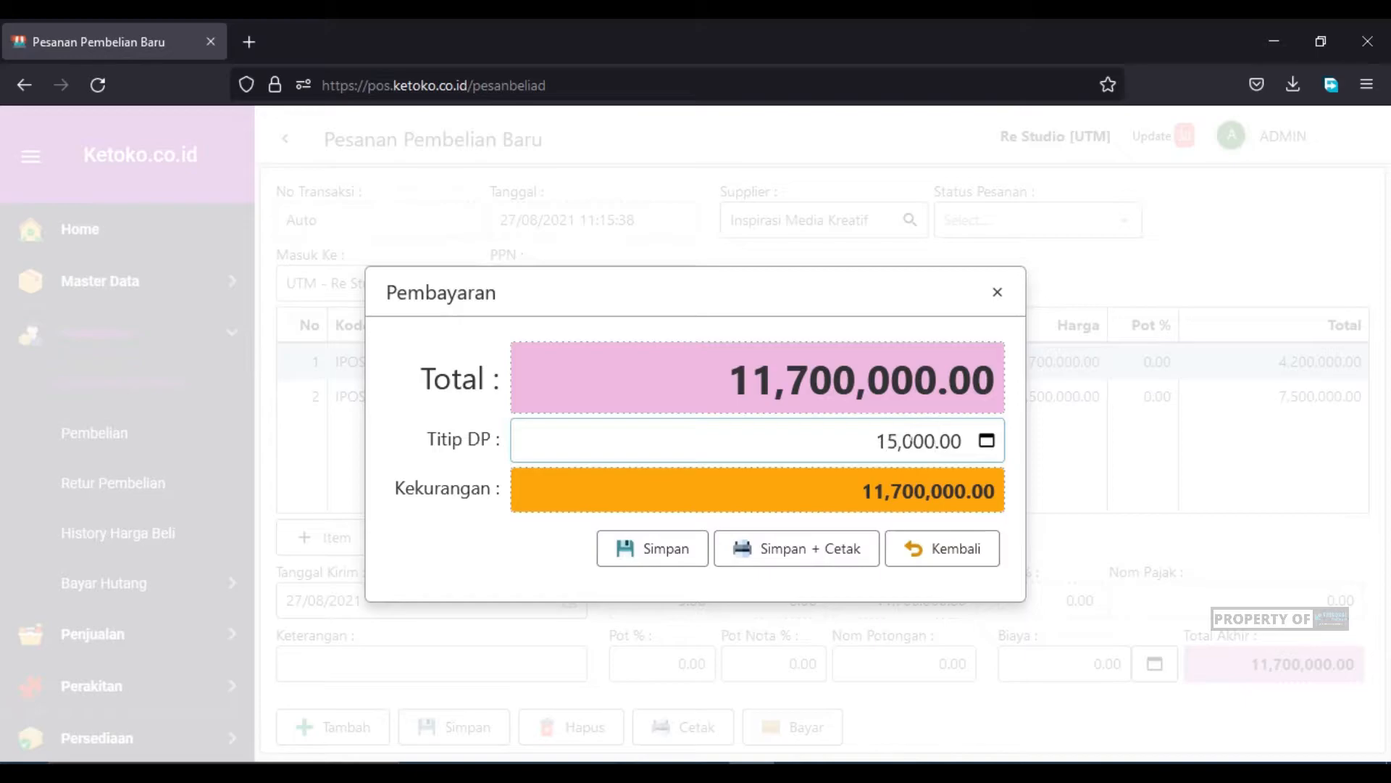
pyautogui.write('0')
pyautogui.moveTo(829, 439); pyautogui.dragTo(1031, 433)
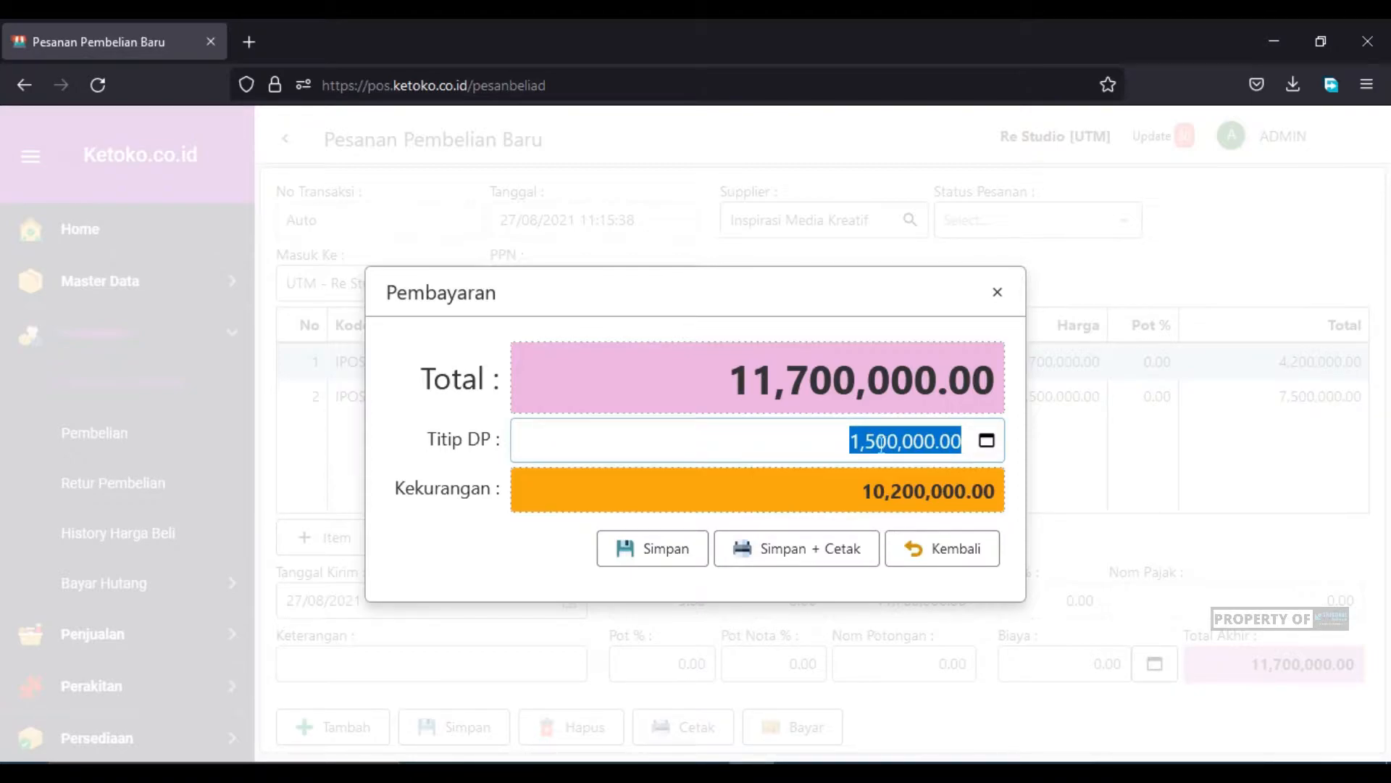
pyautogui.press('BackSpace')
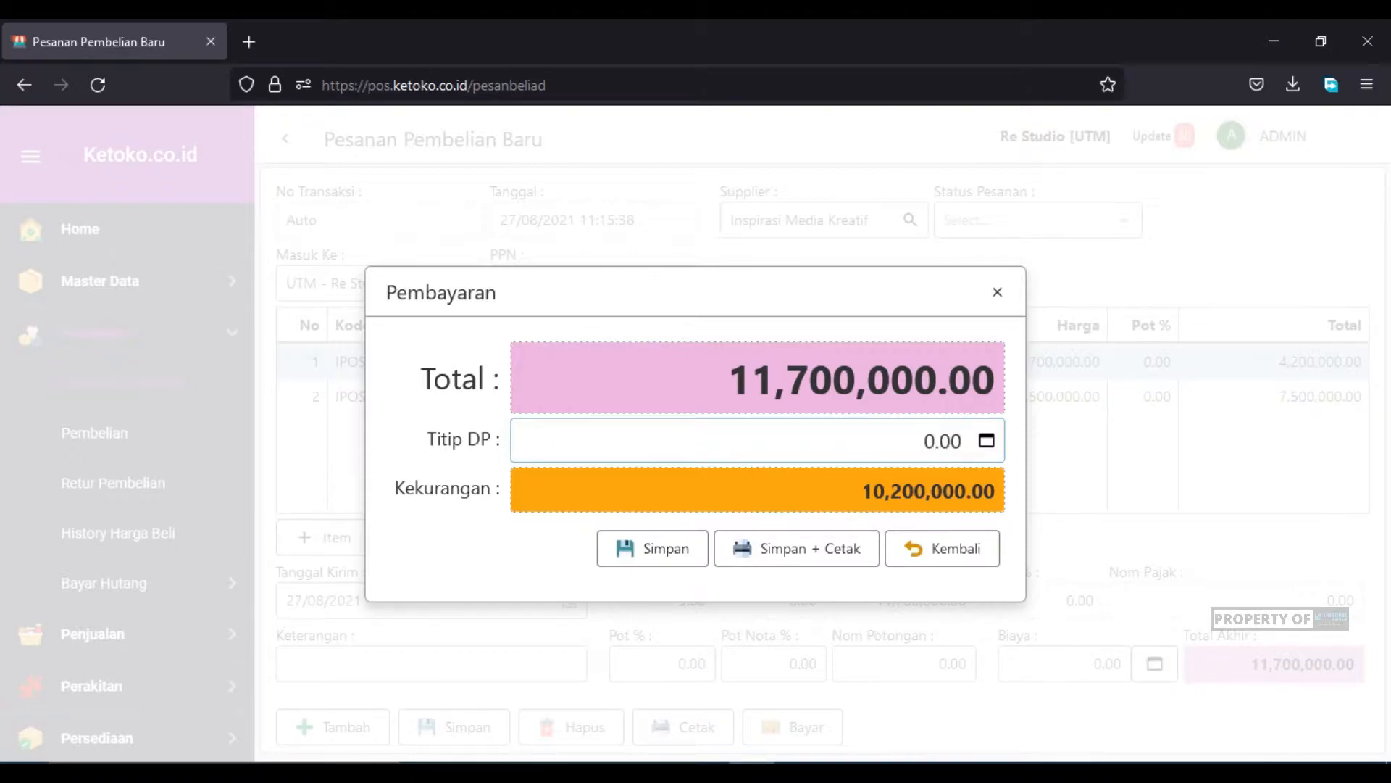
pyautogui.hotkey('ctrl', 'a')
pyautogui.write('1500000')
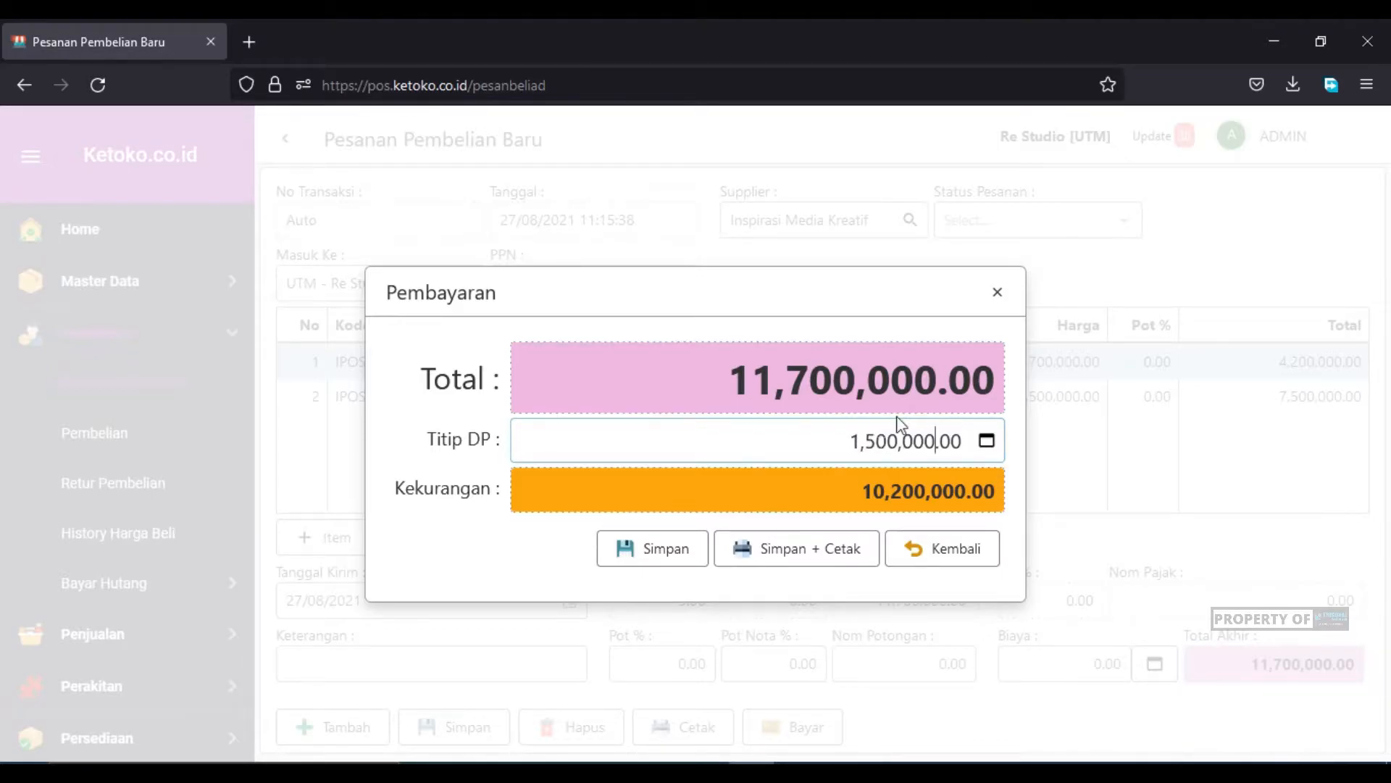
# Save the purchase order with its down payment and dismiss the confirmation message.
pyautogui.click(664, 547)
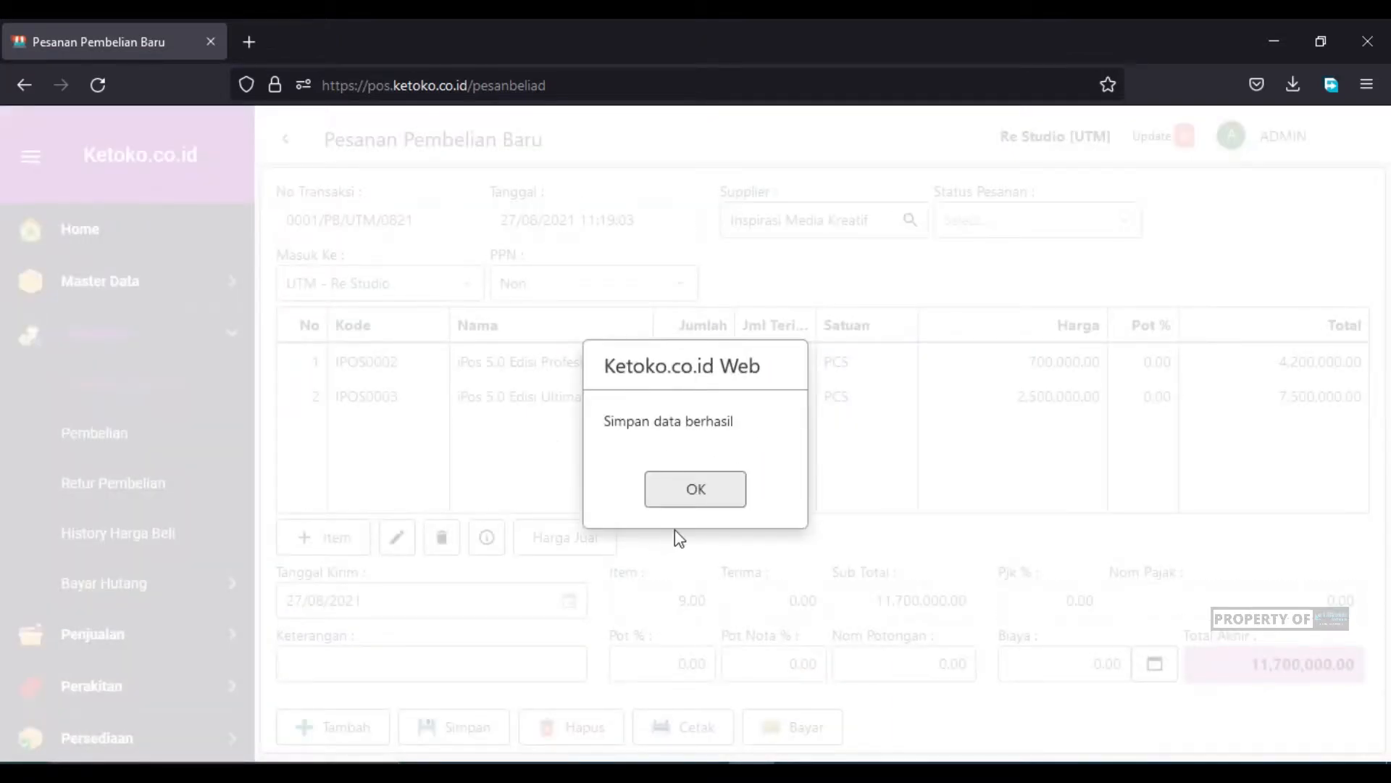
pyautogui.click(696, 499)
pyautogui.click(695, 503)
pyautogui.click(696, 493)
# Review the two item rows of the saved purchase order.
pyautogui.click(609, 389)
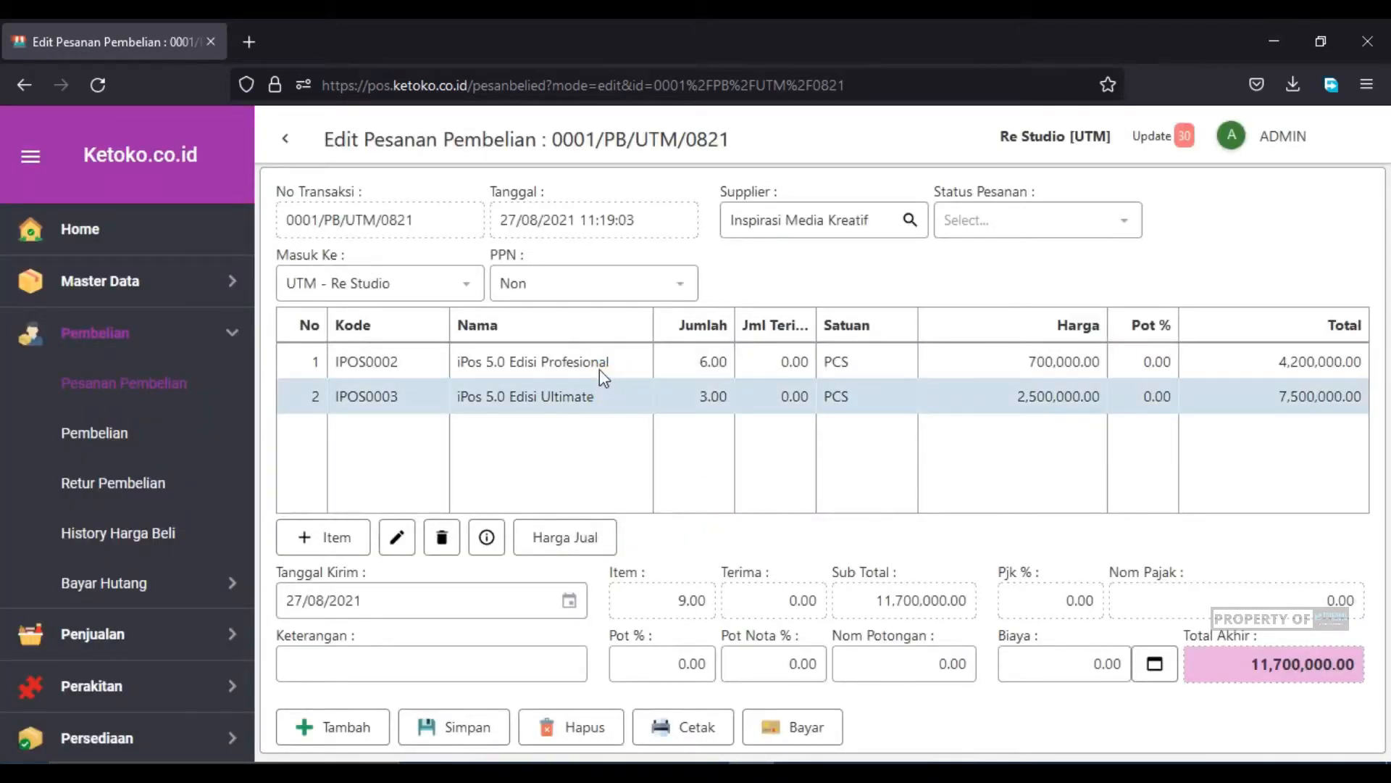
pyautogui.click(676, 361)
pyautogui.click(577, 367)
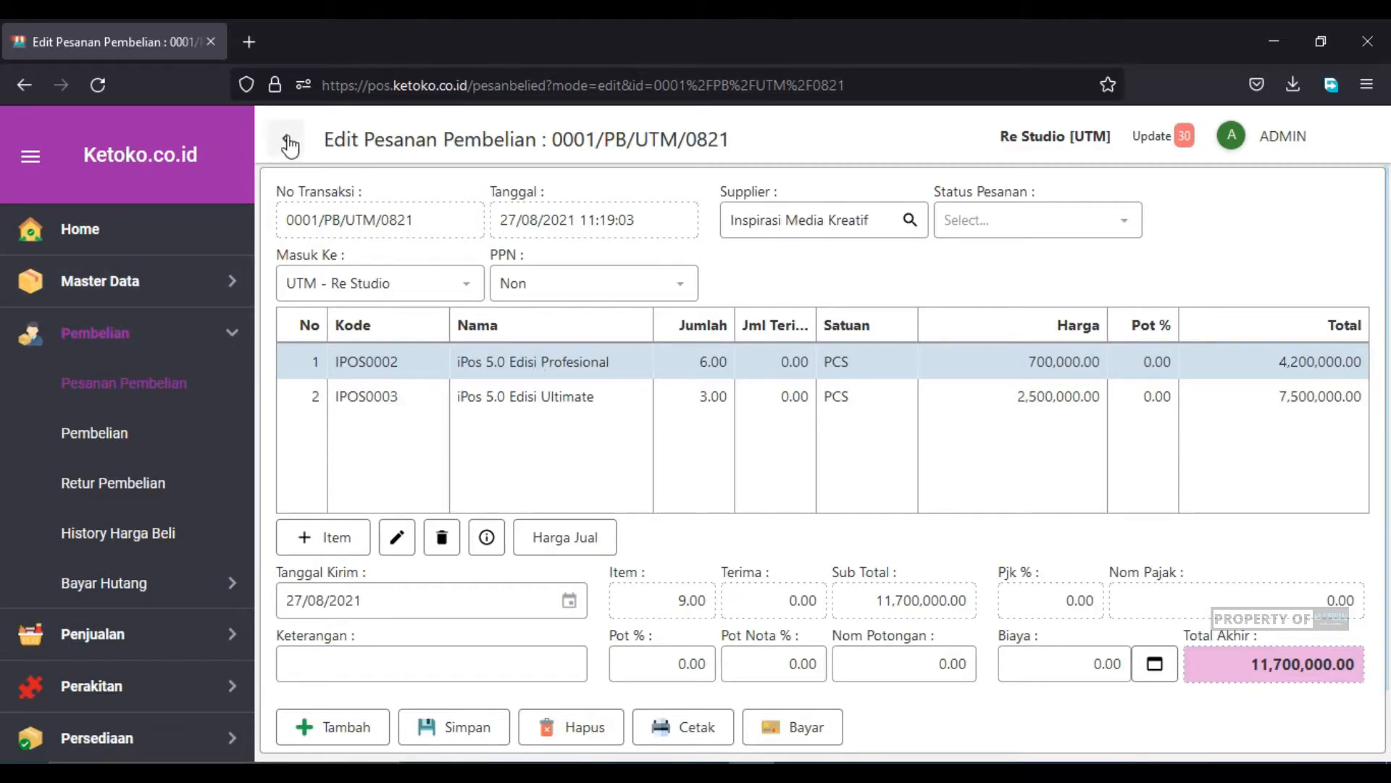
pyautogui.click(513, 407)
pyautogui.click(528, 361)
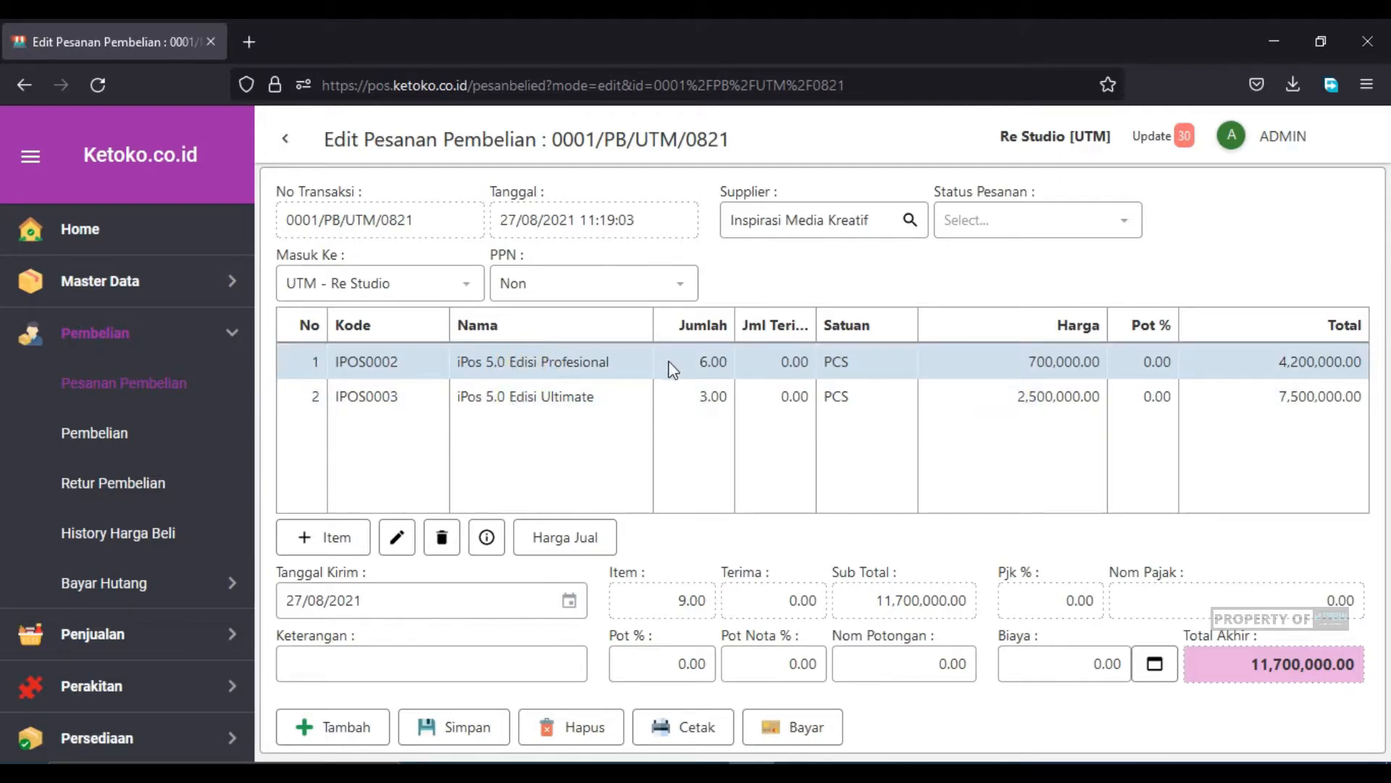
# Create a new purchase (Pembelian) and choose Inspirasi Media Kreatif as its supplier.
pyautogui.click(190, 428)
pyautogui.click(117, 443)
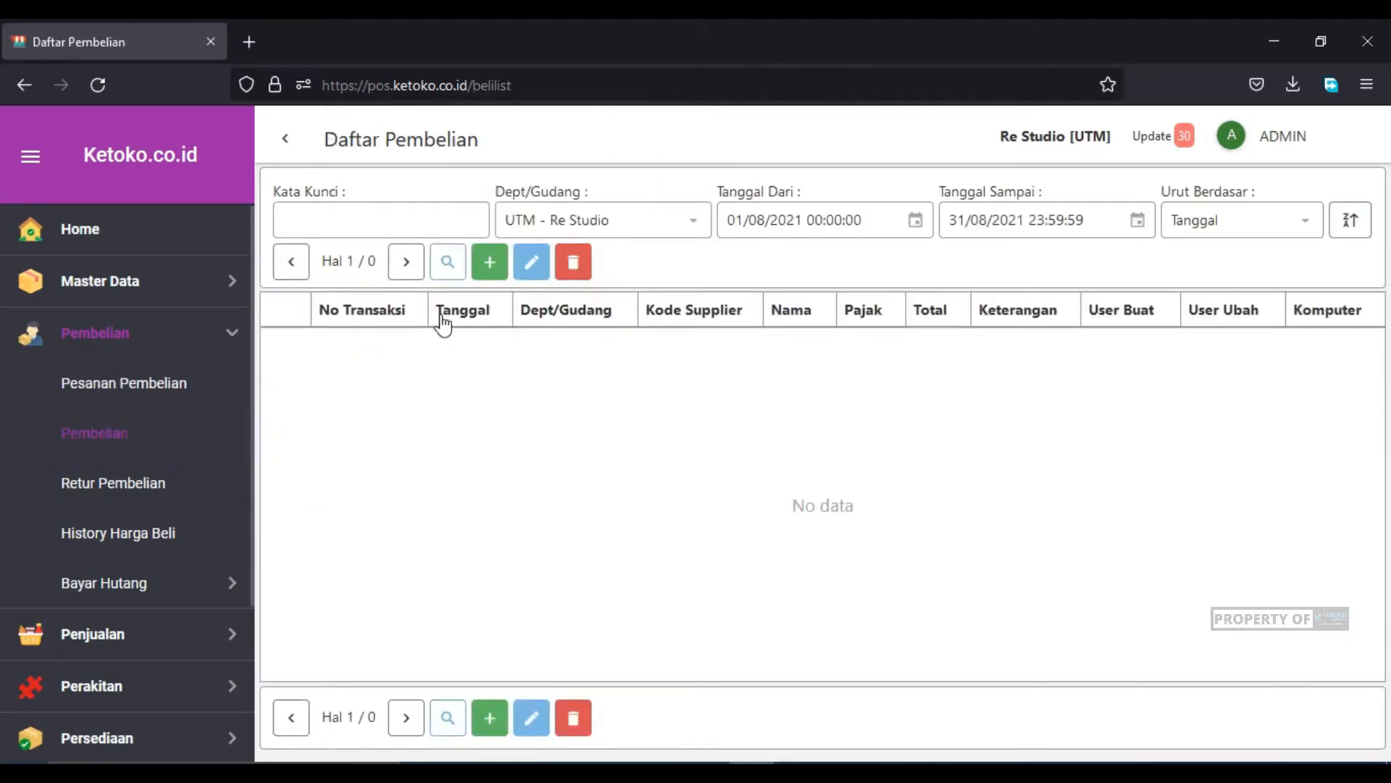
pyautogui.click(489, 261)
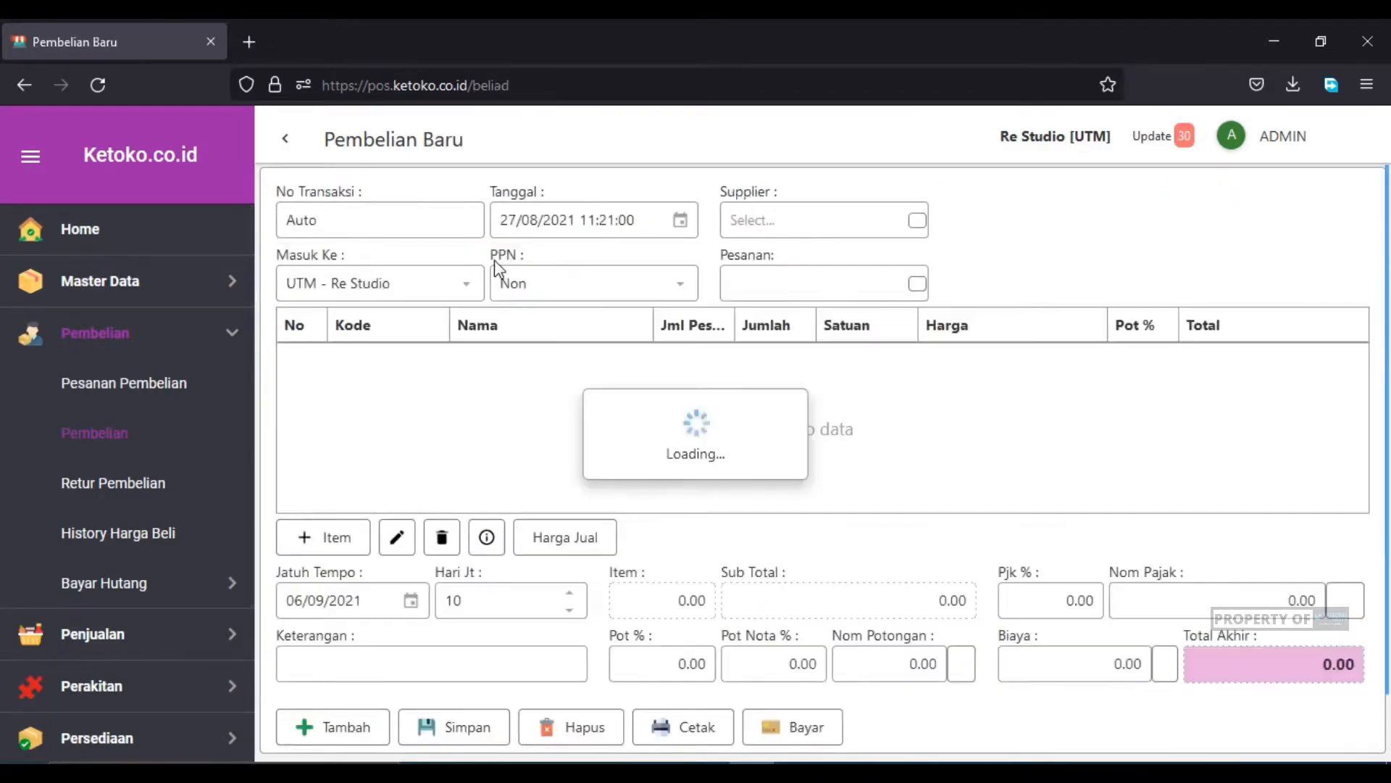
pyautogui.click(910, 221)
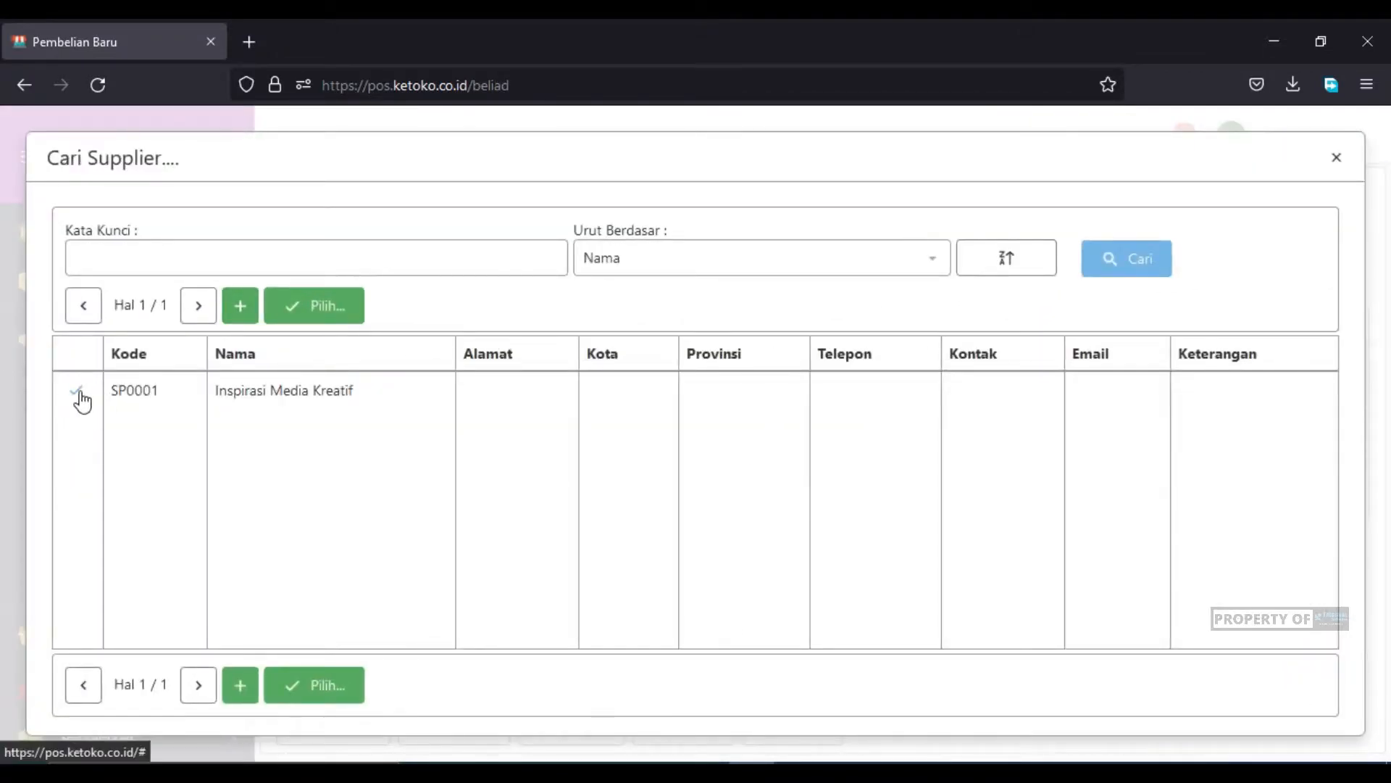
pyautogui.click(78, 395)
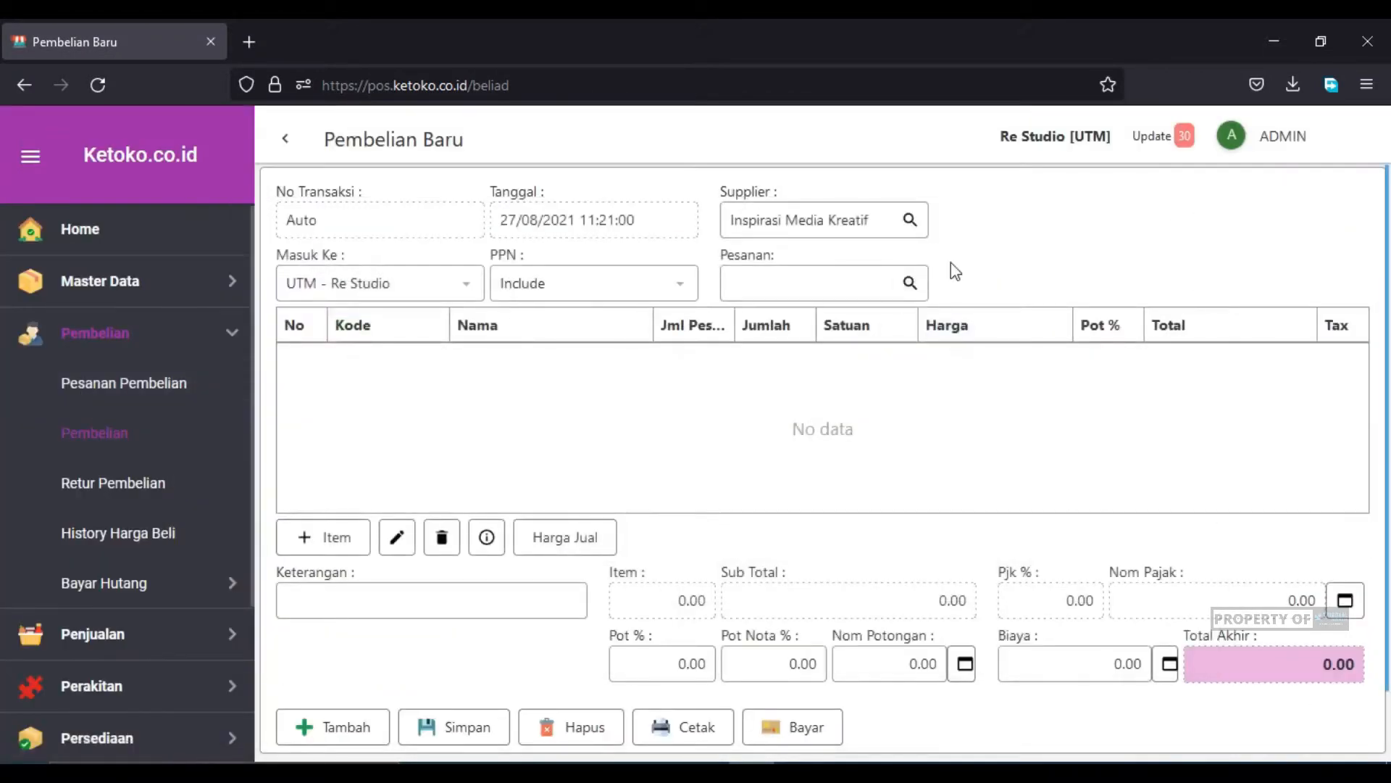
# Find the saved order from Inspirasi Media Kreatif and load it into the purchase's Pesanan field.
pyautogui.click(910, 284)
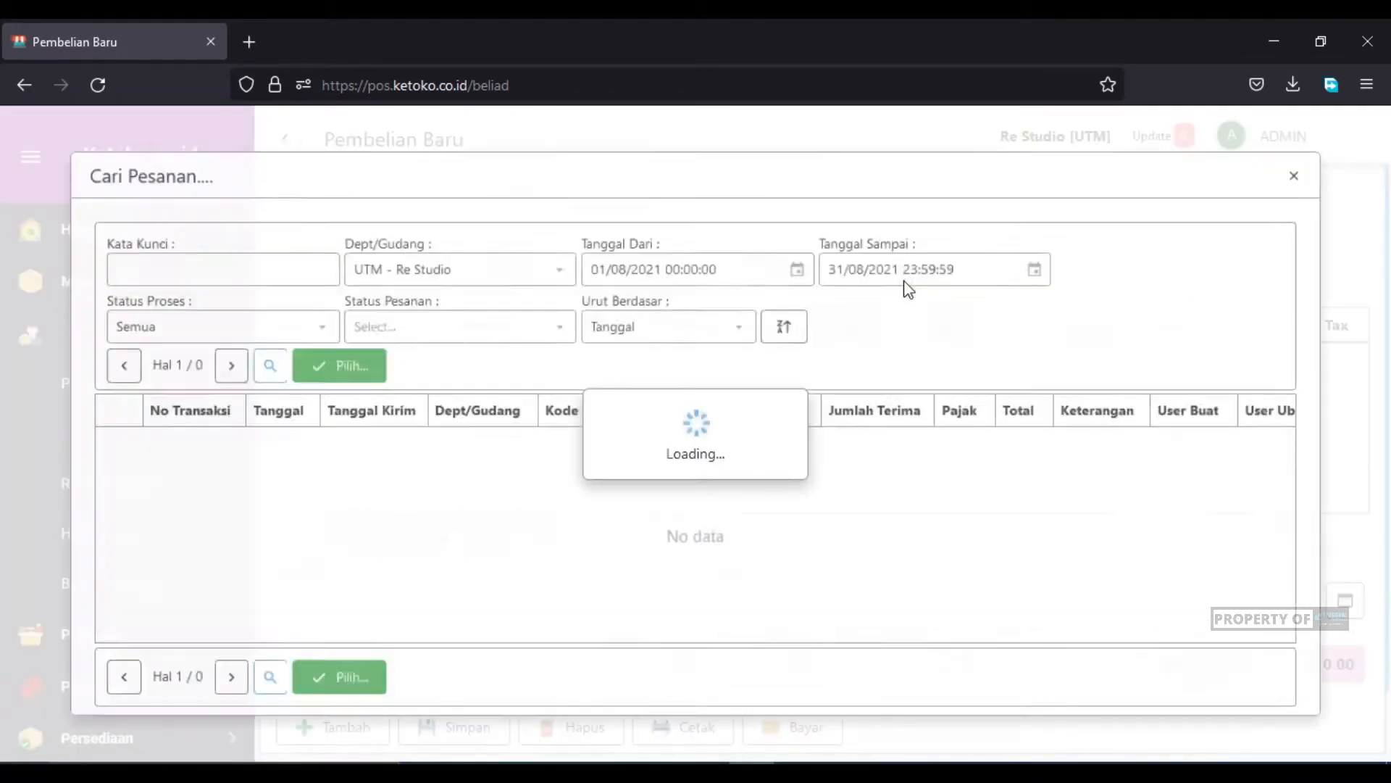
pyautogui.click(334, 445)
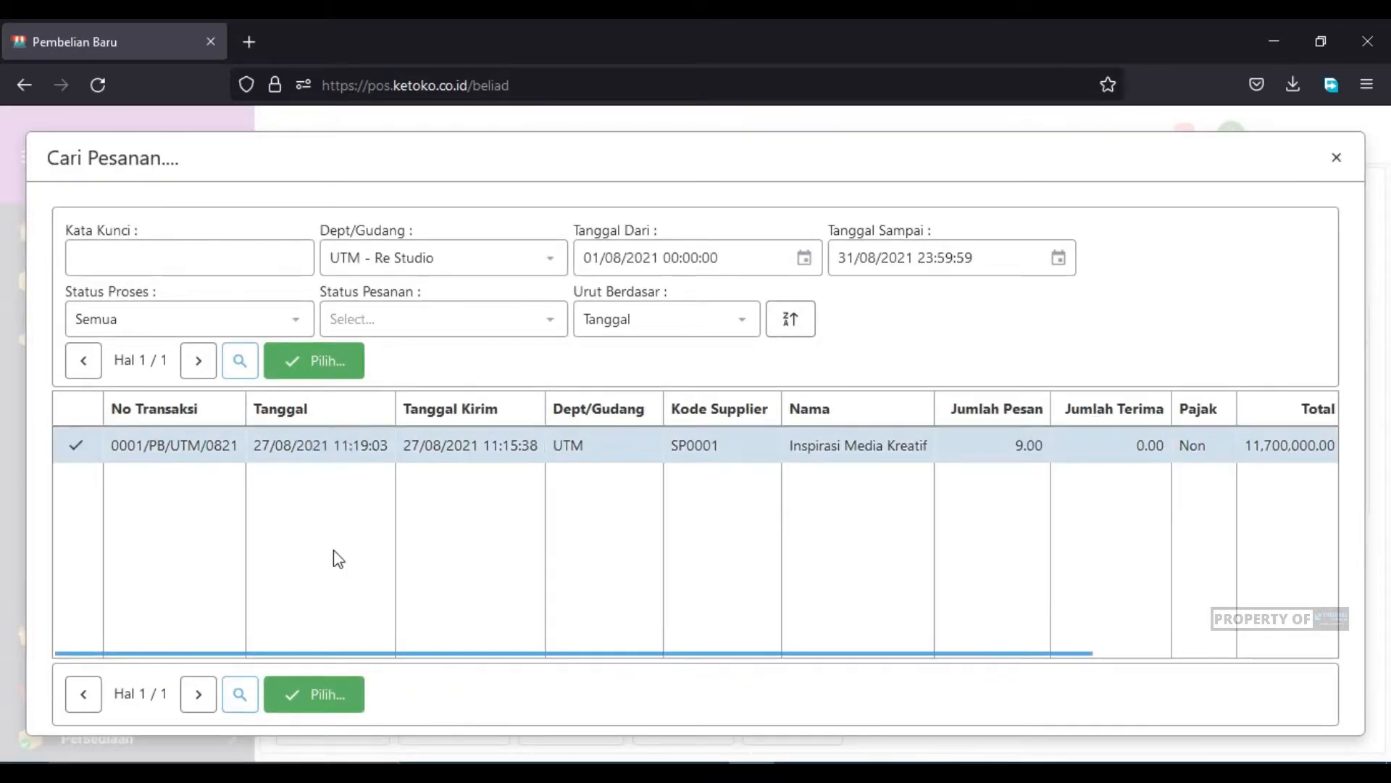
pyautogui.moveTo(376, 654); pyautogui.dragTo(506, 650)
pyautogui.click(318, 361)
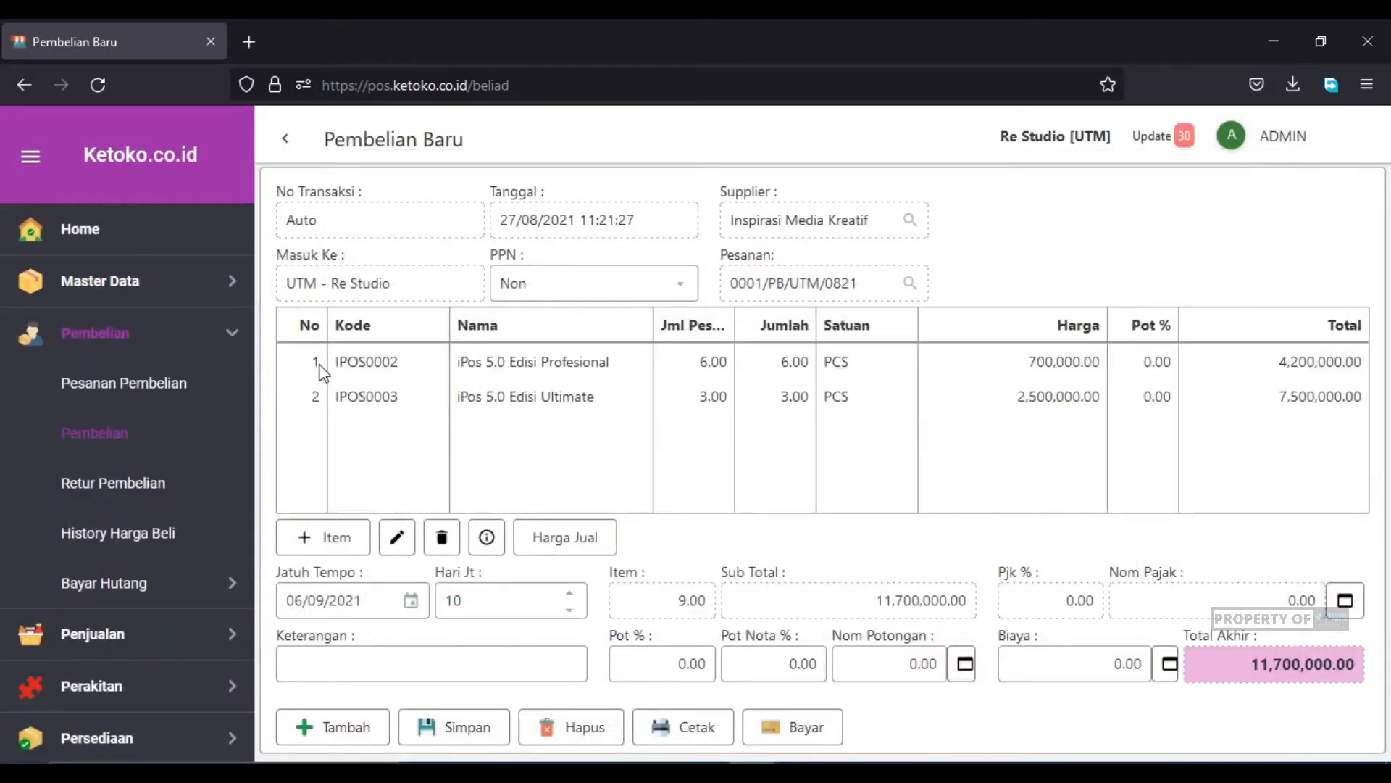
# Compare the ordered quantities with the editable Jumlah quantities of both purchase items.
pyautogui.click(771, 358)
pyautogui.click(810, 365)
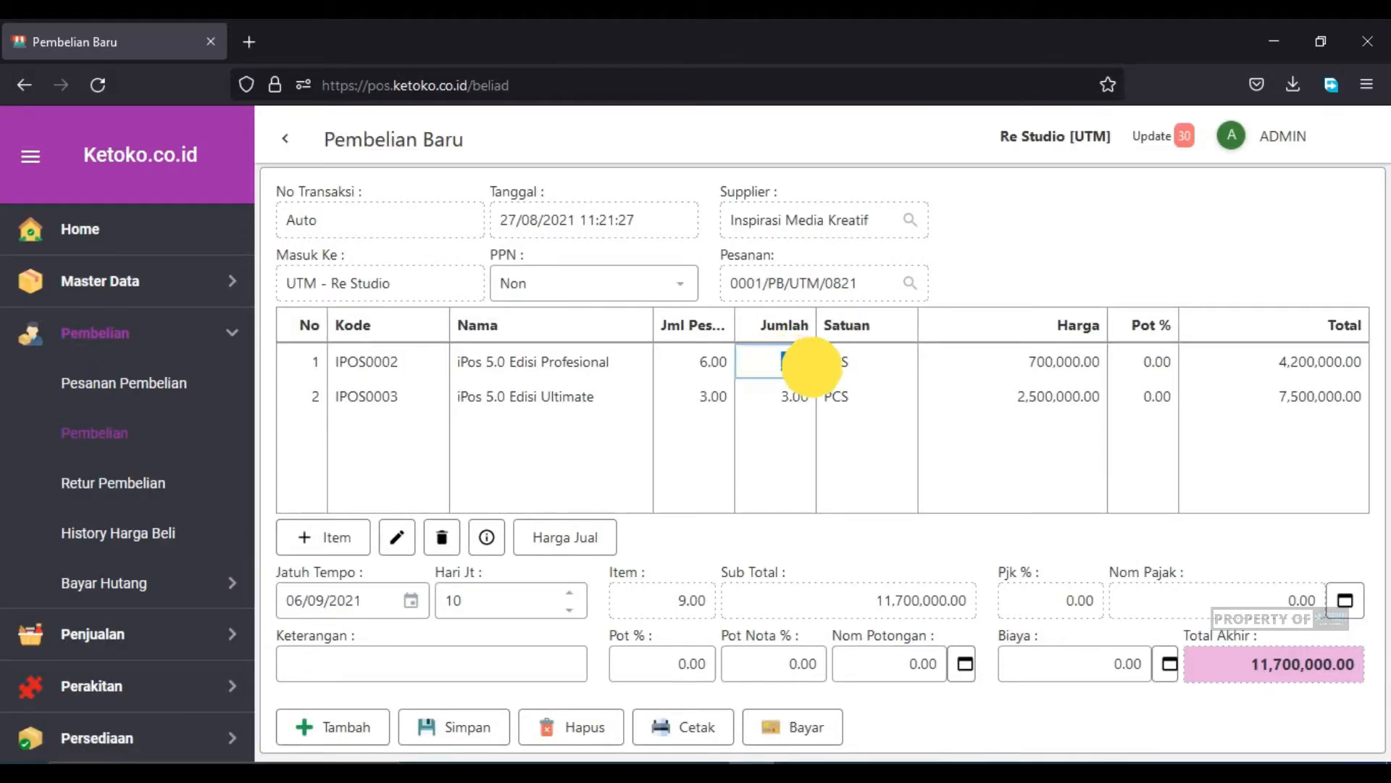
pyautogui.click(766, 395)
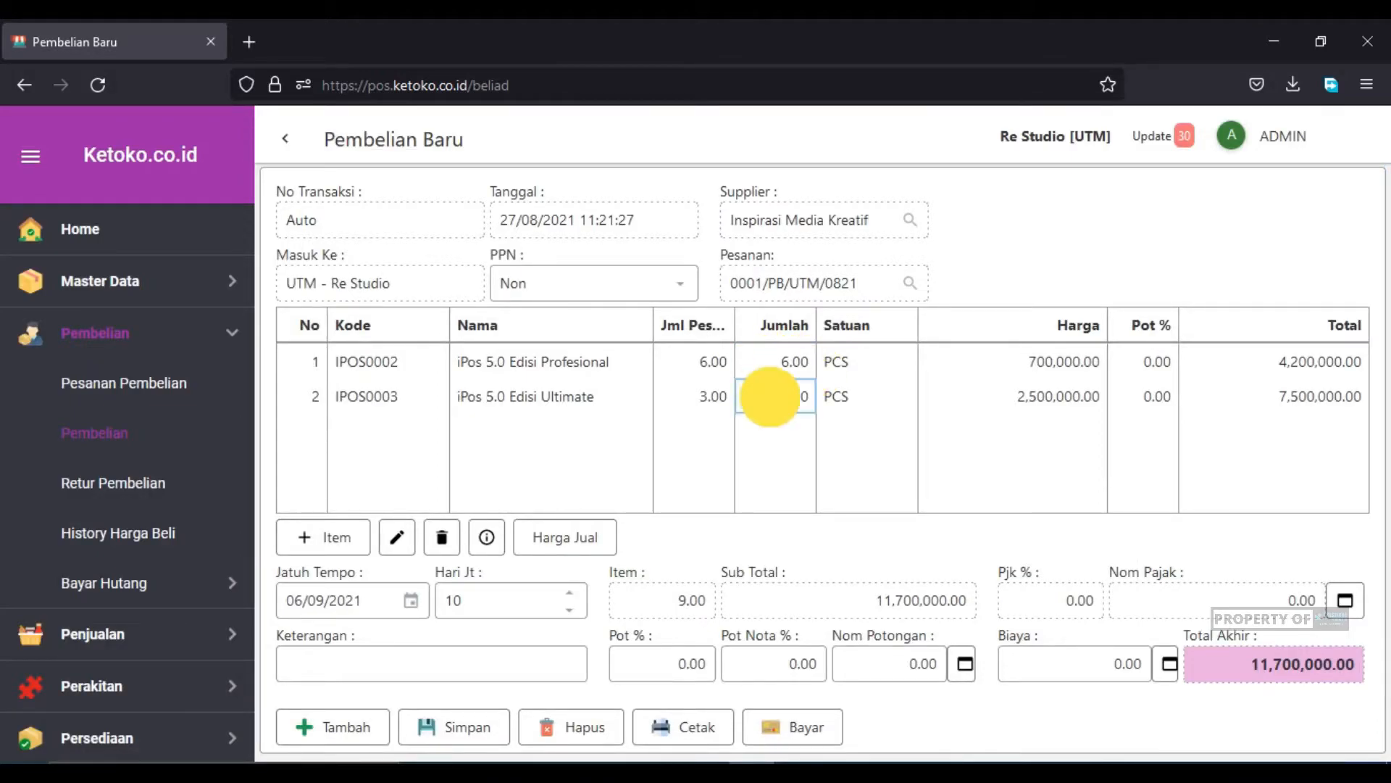
pyautogui.click(779, 363)
pyautogui.click(787, 361)
pyautogui.moveTo(781, 362); pyautogui.dragTo(866, 351)
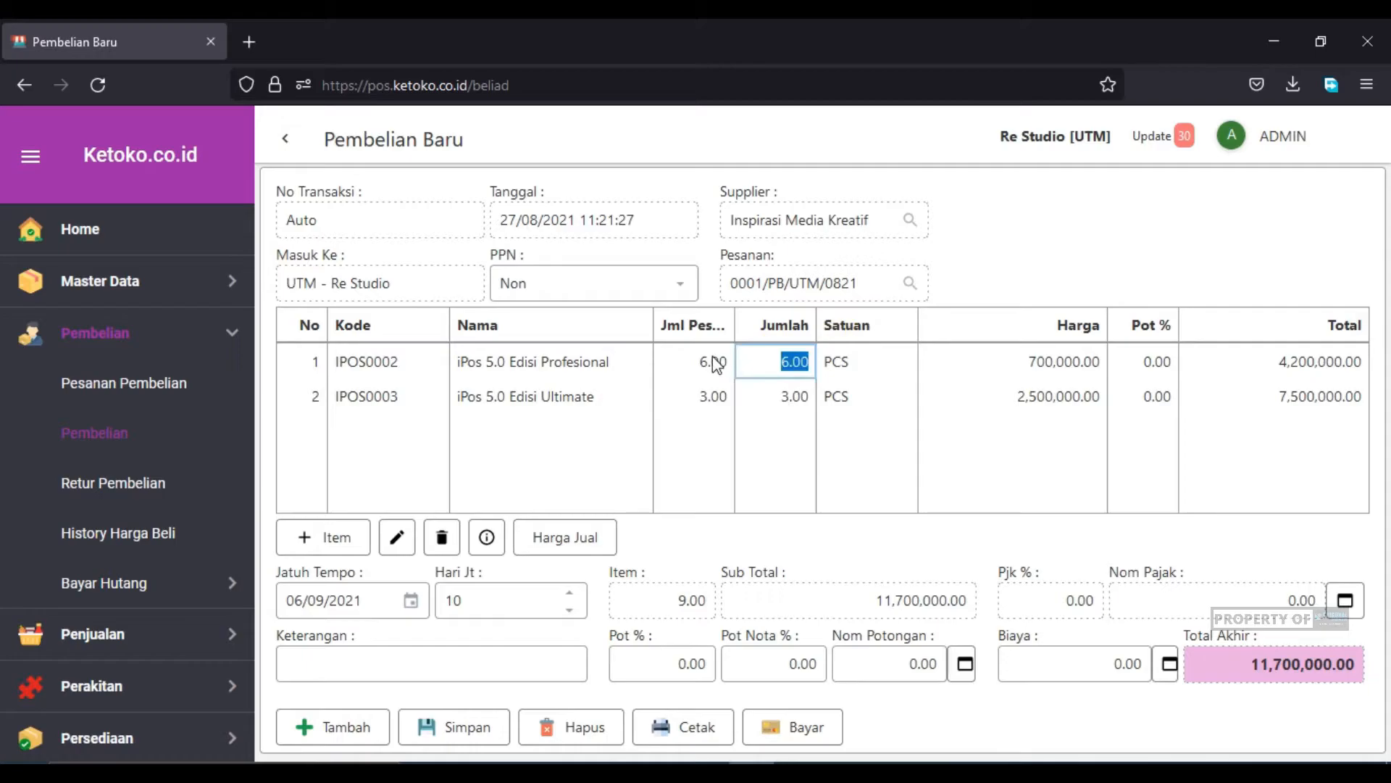
pyautogui.click(678, 361)
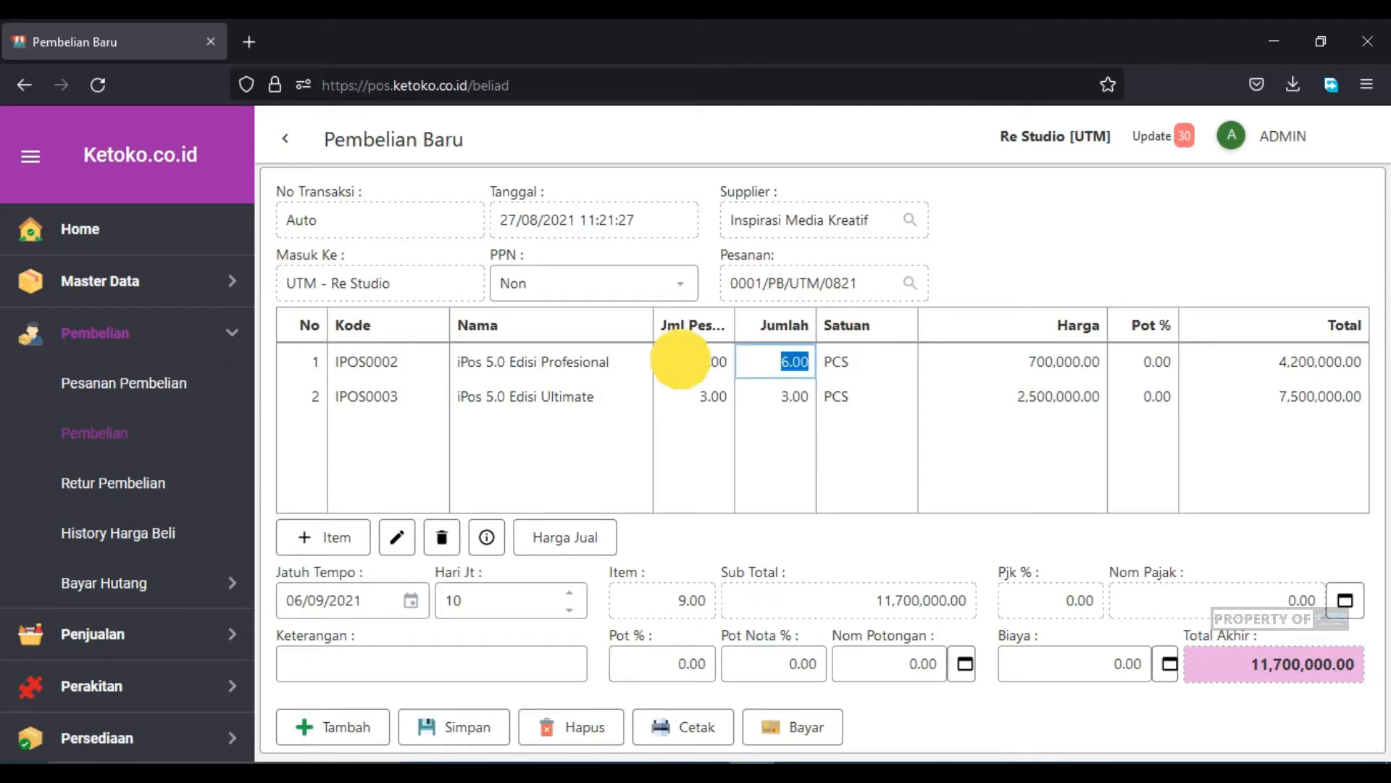
pyautogui.click(776, 362)
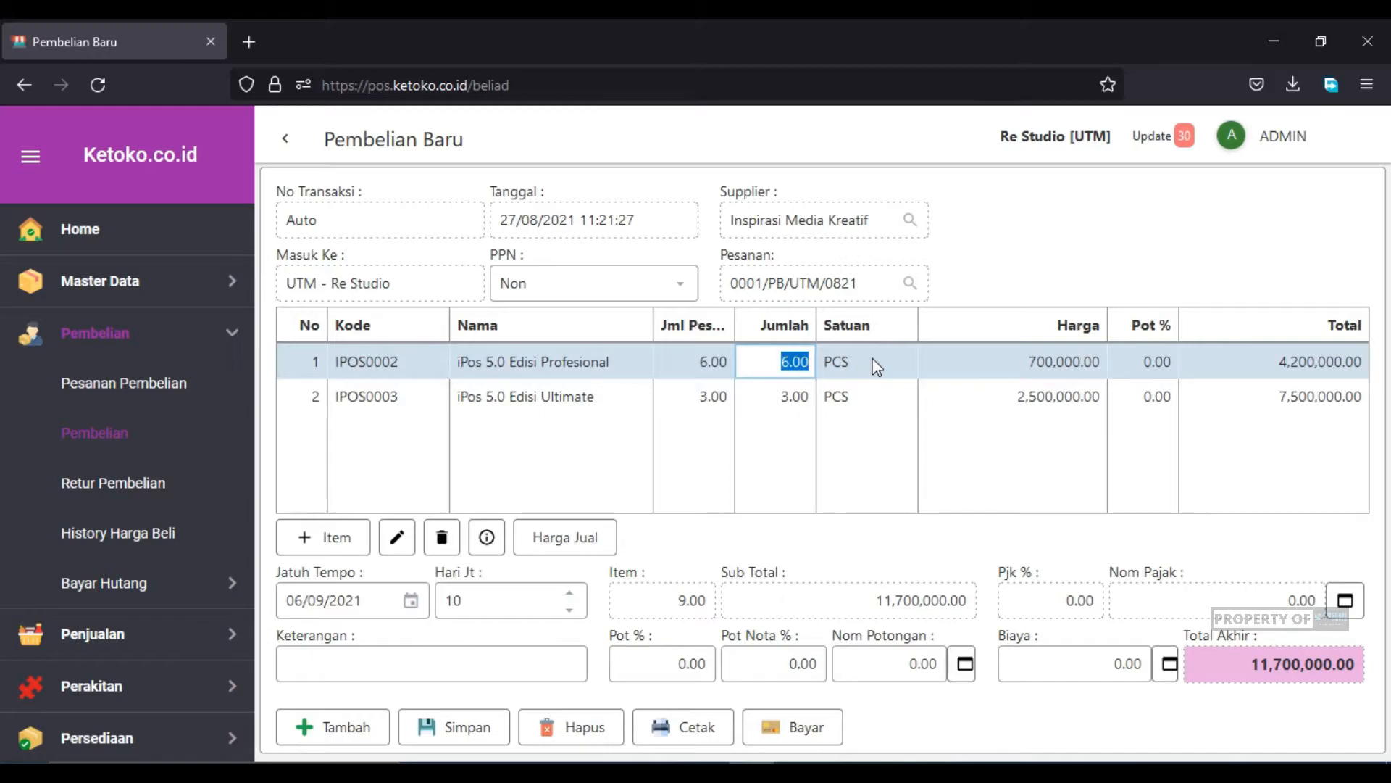
# Set the purchase quantity (Jumlah) of iPos 5.0 Edisi Profesional to 3.
pyautogui.doubleClick(800, 362)
pyautogui.write('3')
pyautogui.click(788, 418)
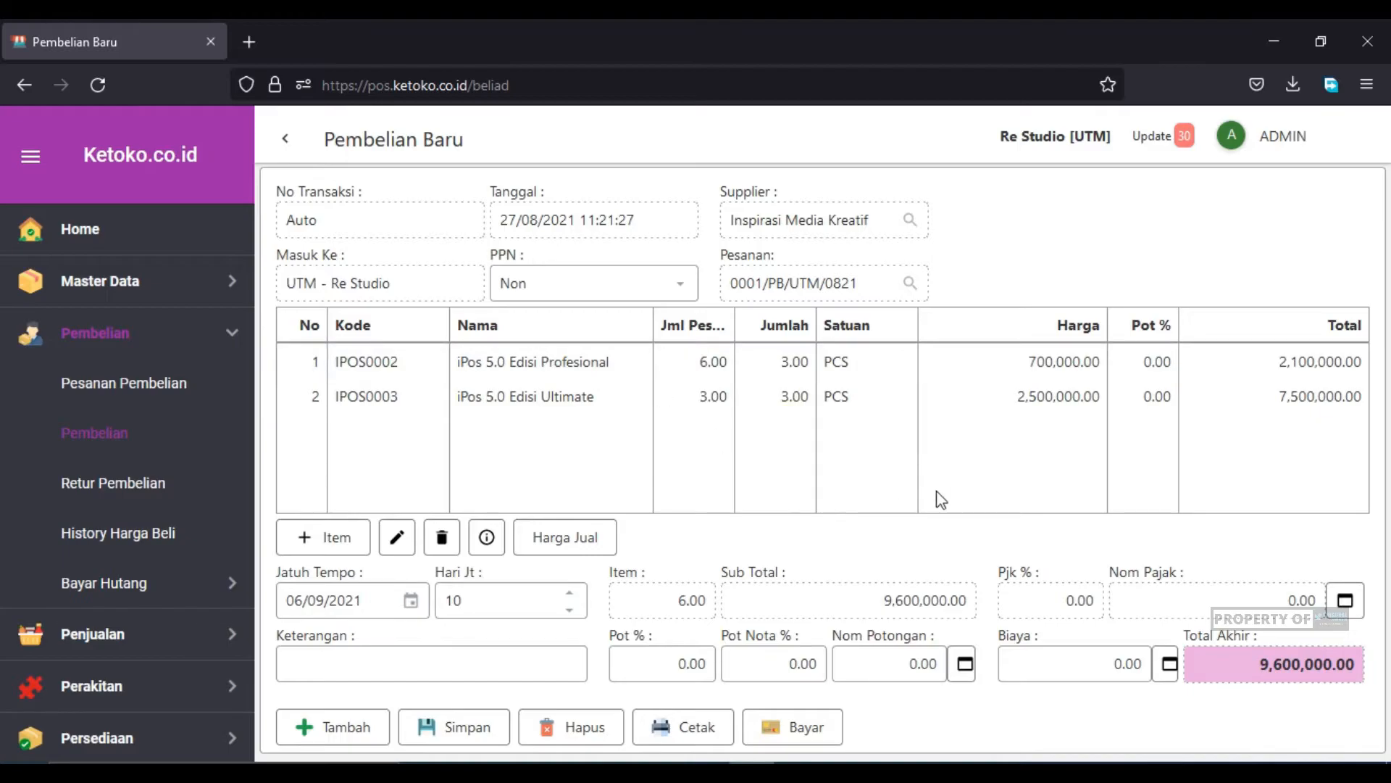
# Open the purchase's payment form and check the down payment carried over from the order (DP PO/Pesanan).
pyautogui.click(808, 741)
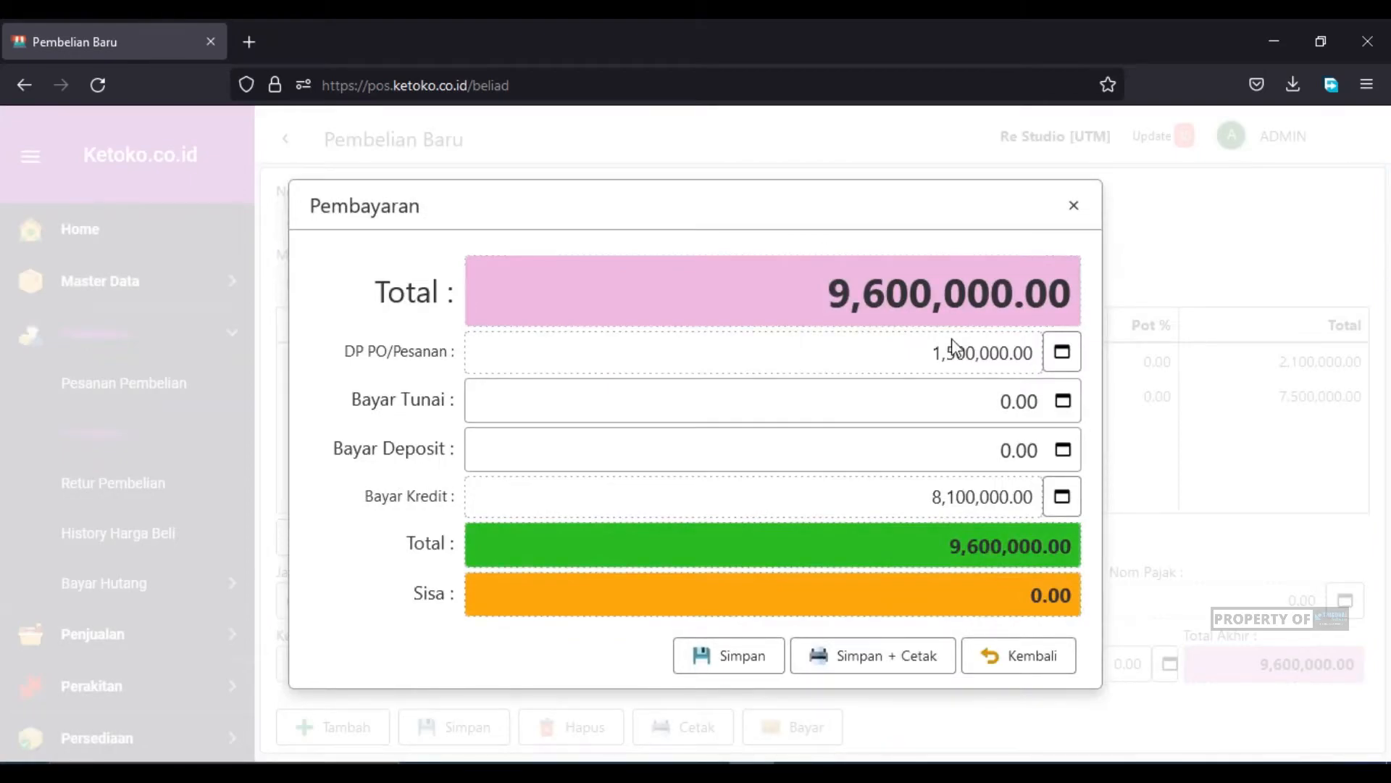
pyautogui.click(906, 353)
pyautogui.moveTo(1034, 353); pyautogui.dragTo(1010, 353)
pyautogui.moveTo(910, 352); pyautogui.dragTo(1034, 352)
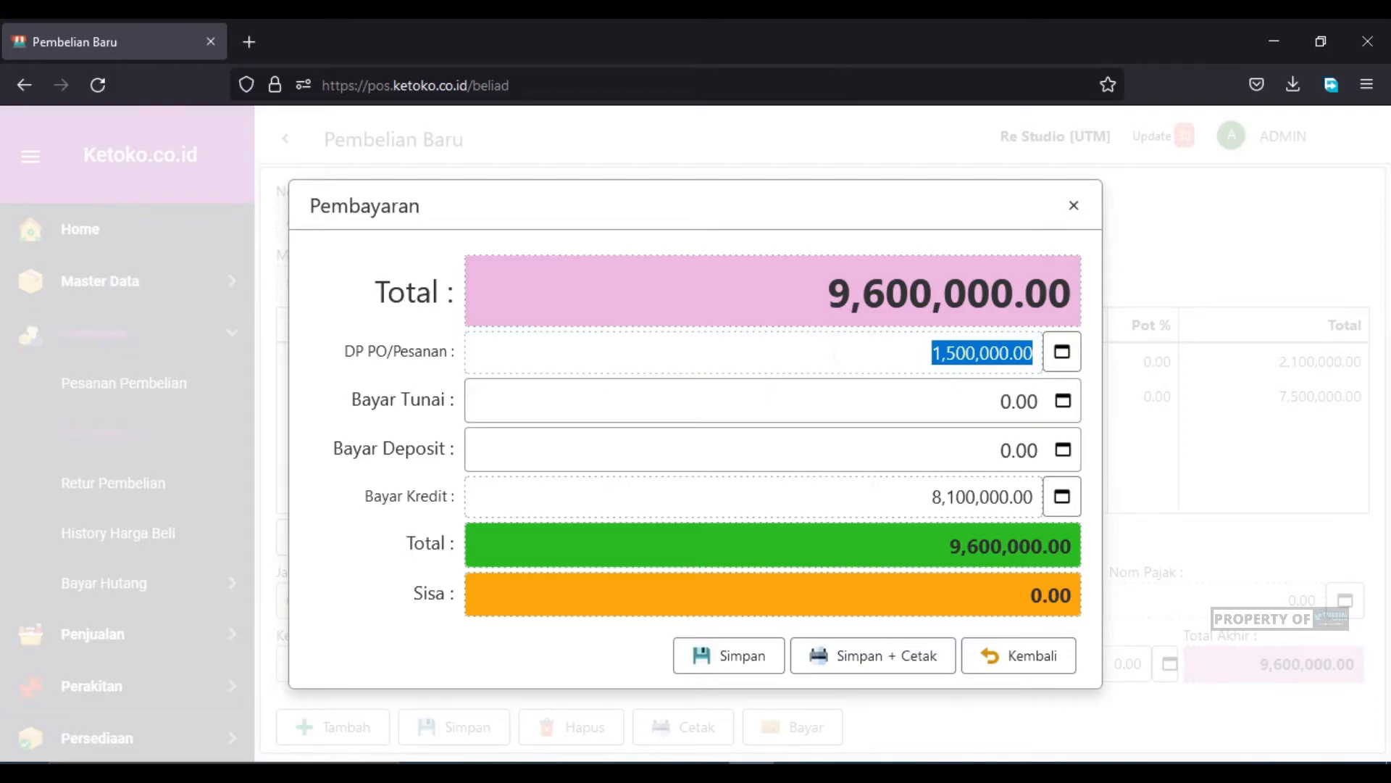
pyautogui.moveTo(857, 358); pyautogui.dragTo(1048, 359)
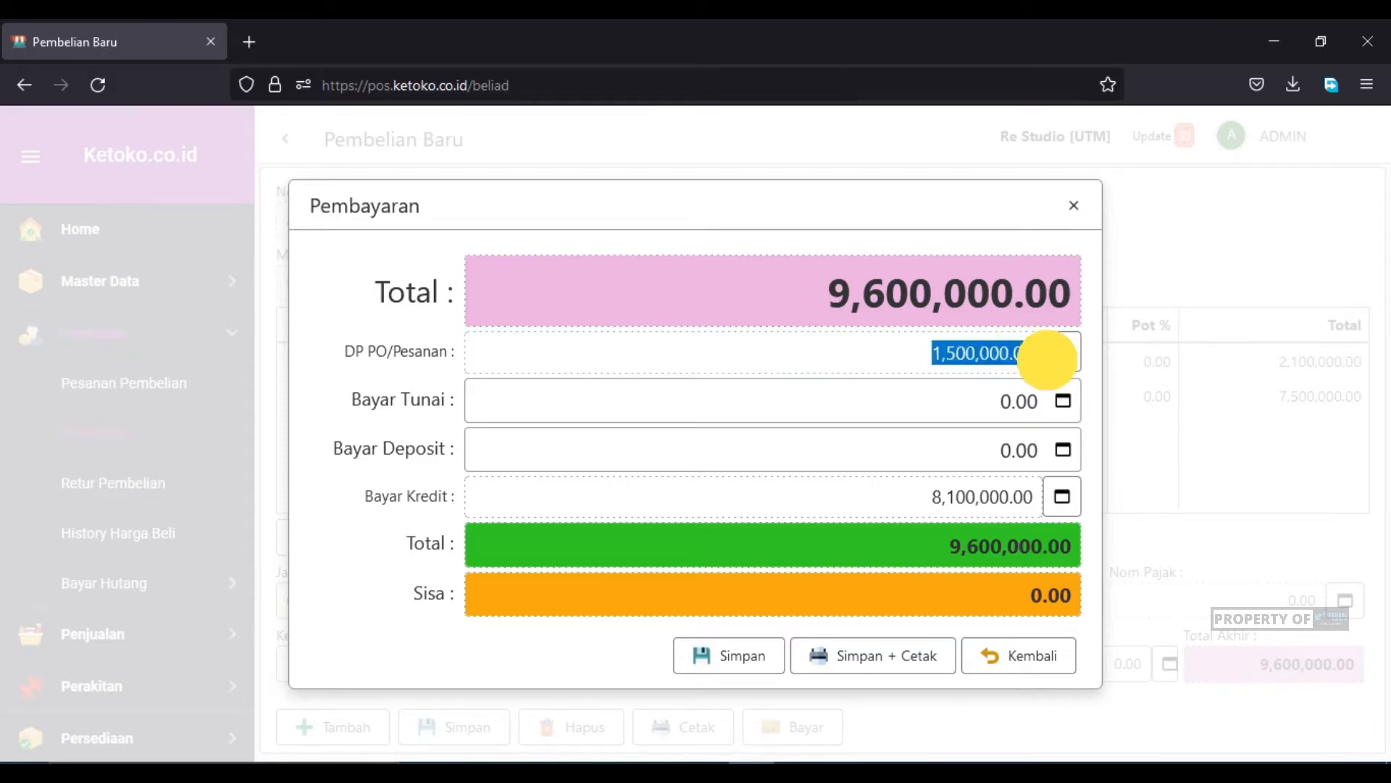
pyautogui.click(885, 340)
pyautogui.moveTo(885, 357); pyautogui.dragTo(1009, 355)
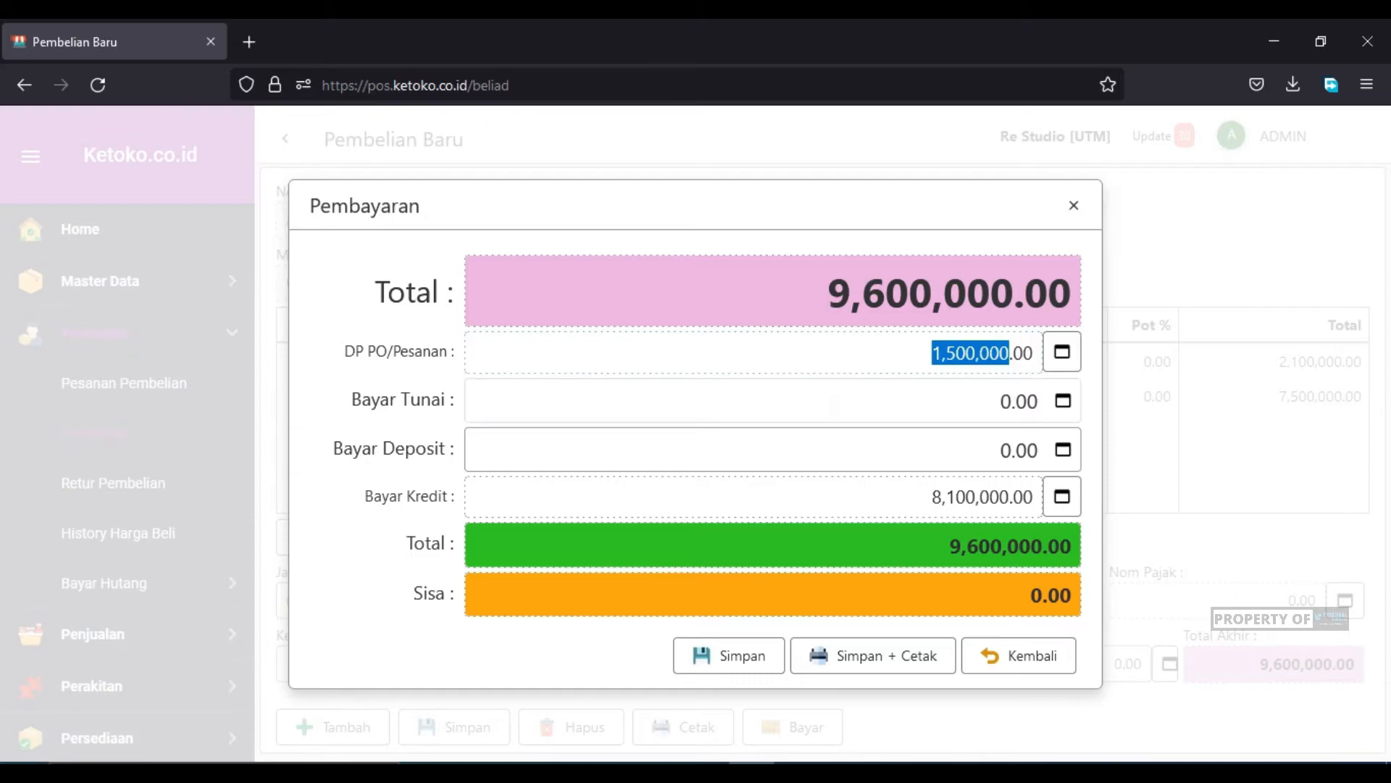
# Examine the credit payment (Bayar Kredit) and cash payment (Bayar Tunai) amounts against the order's down payment.
pyautogui.click(833, 403)
pyautogui.click(930, 497)
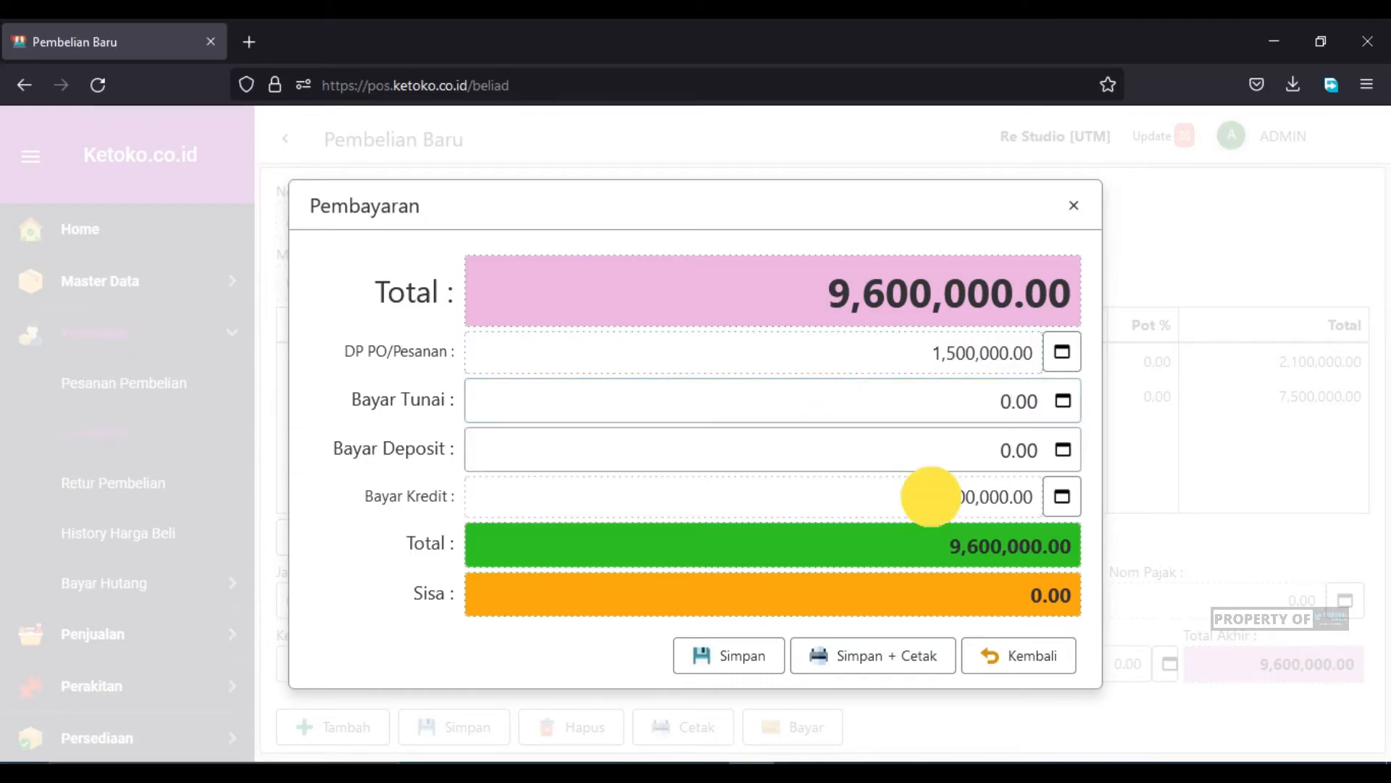
pyautogui.moveTo(931, 497); pyautogui.dragTo(1036, 484)
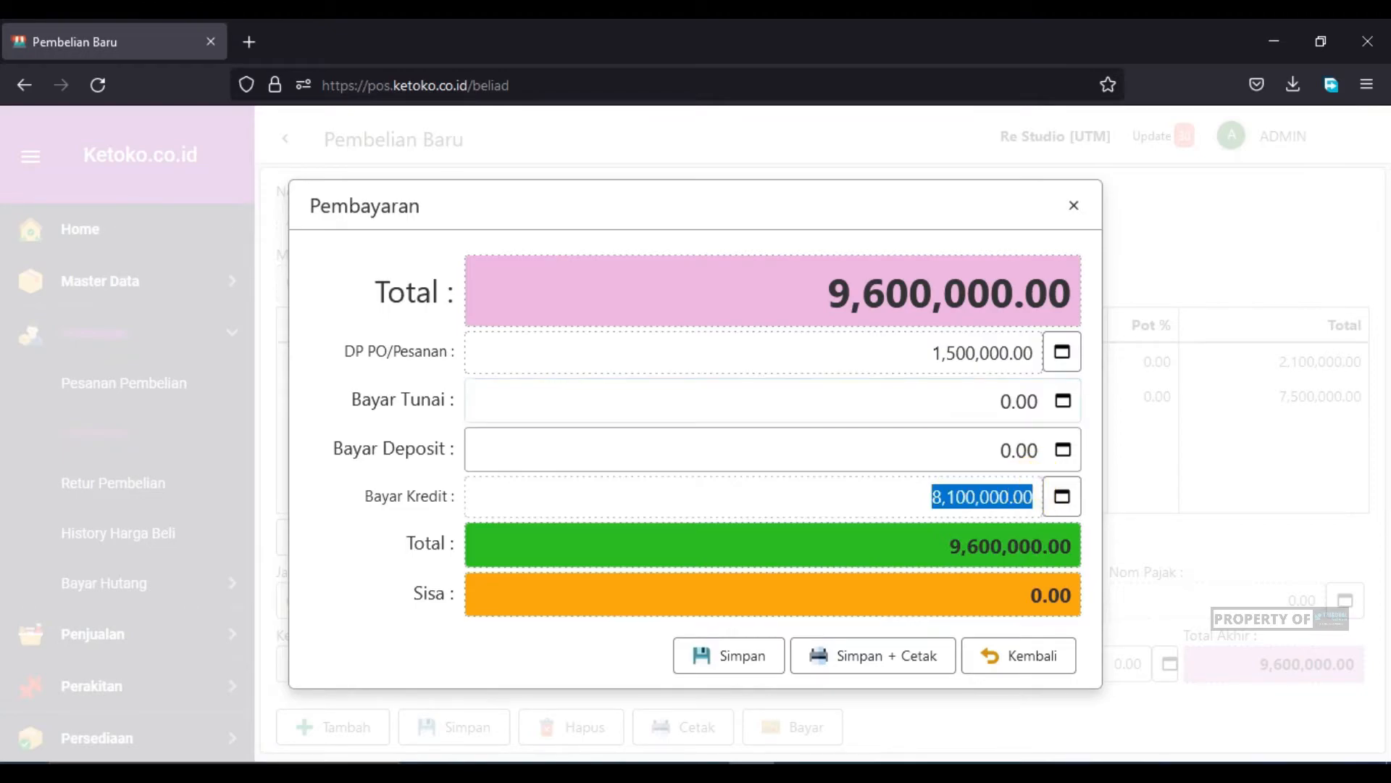
pyautogui.moveTo(1012, 395); pyautogui.dragTo(1121, 403)
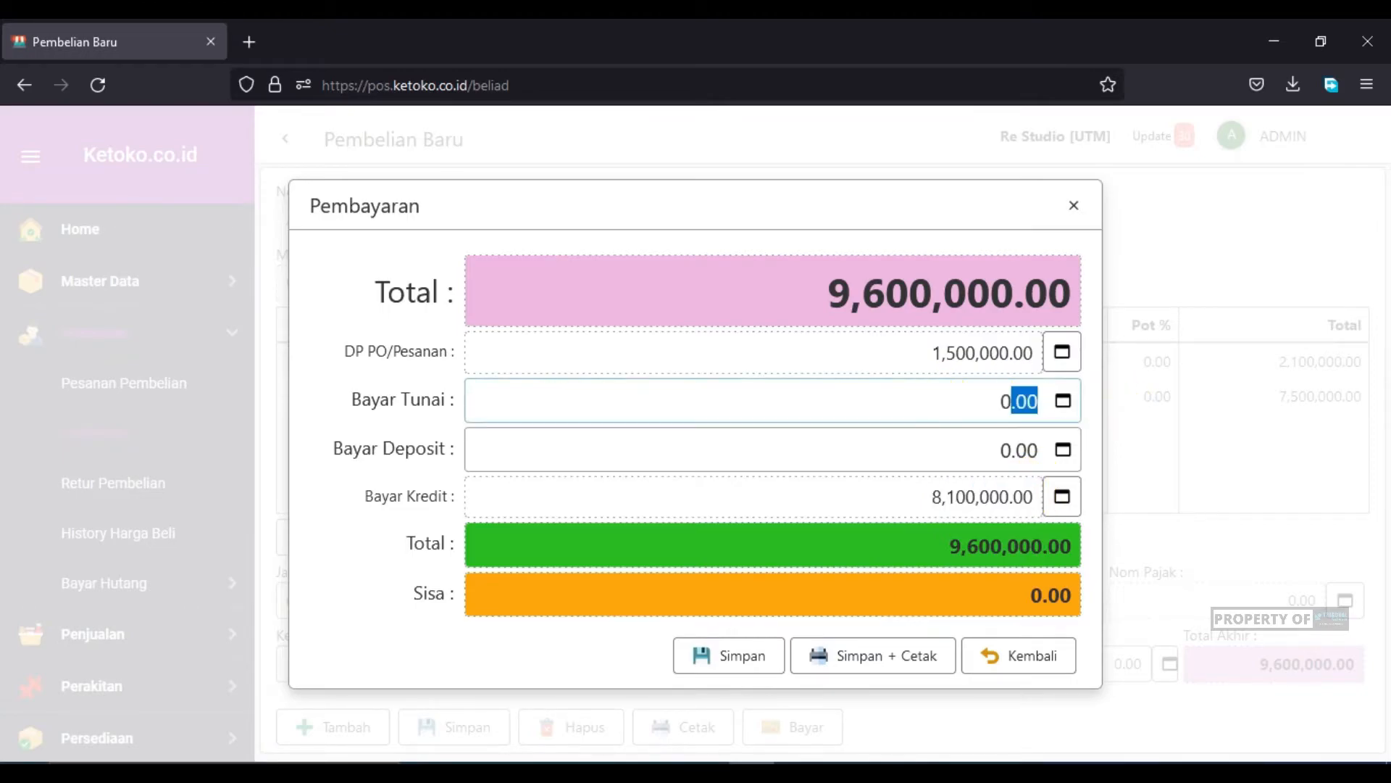
pyautogui.click(955, 401)
pyautogui.moveTo(954, 400); pyautogui.dragTo(1157, 418)
pyautogui.moveTo(870, 404); pyautogui.dragTo(1046, 397)
pyautogui.click(878, 397)
pyautogui.moveTo(1009, 353); pyautogui.dragTo(1057, 355)
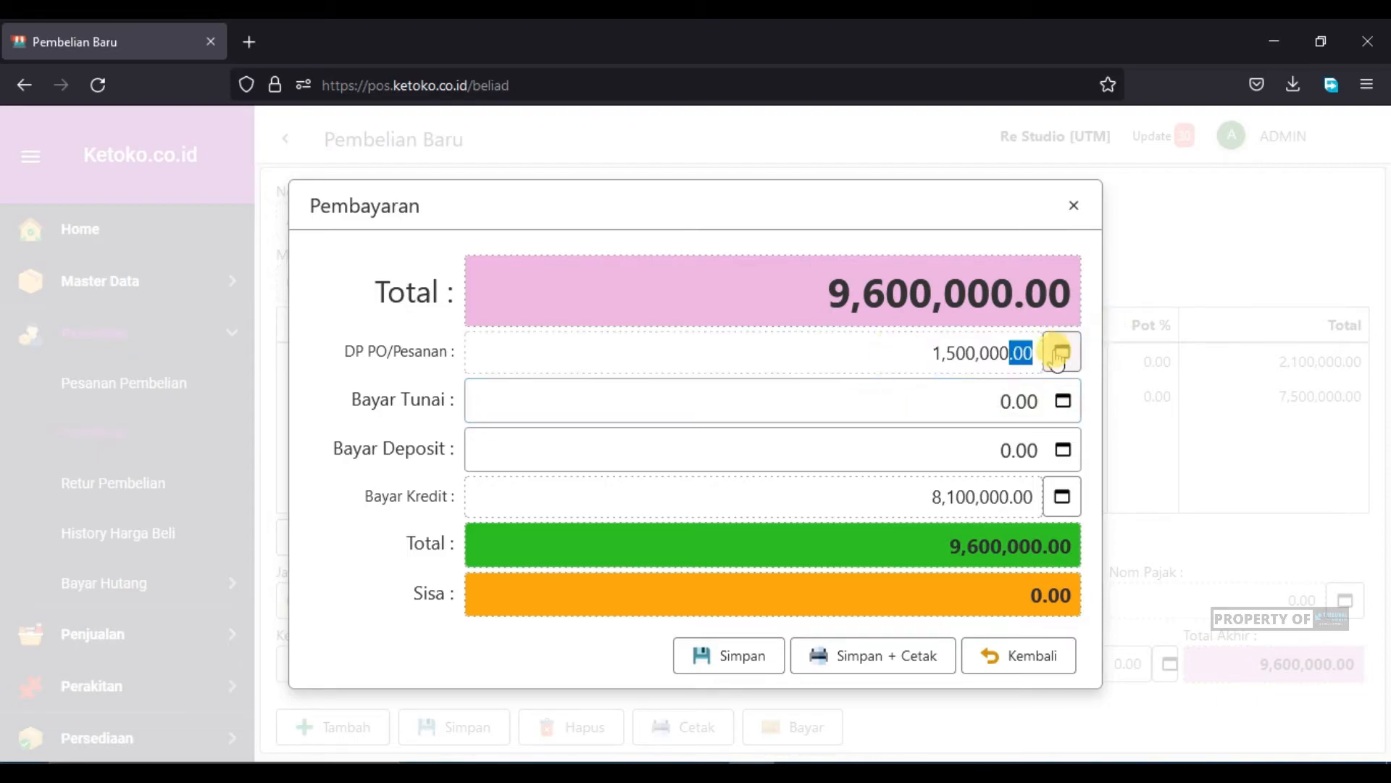
# Set the purchase's cash payment (Bayar Tunai) to 2,000,000 and check the recalculated credit payment (Bayar Kredit).
pyautogui.click(1019, 398)
pyautogui.moveTo(981, 403); pyautogui.dragTo(1203, 371)
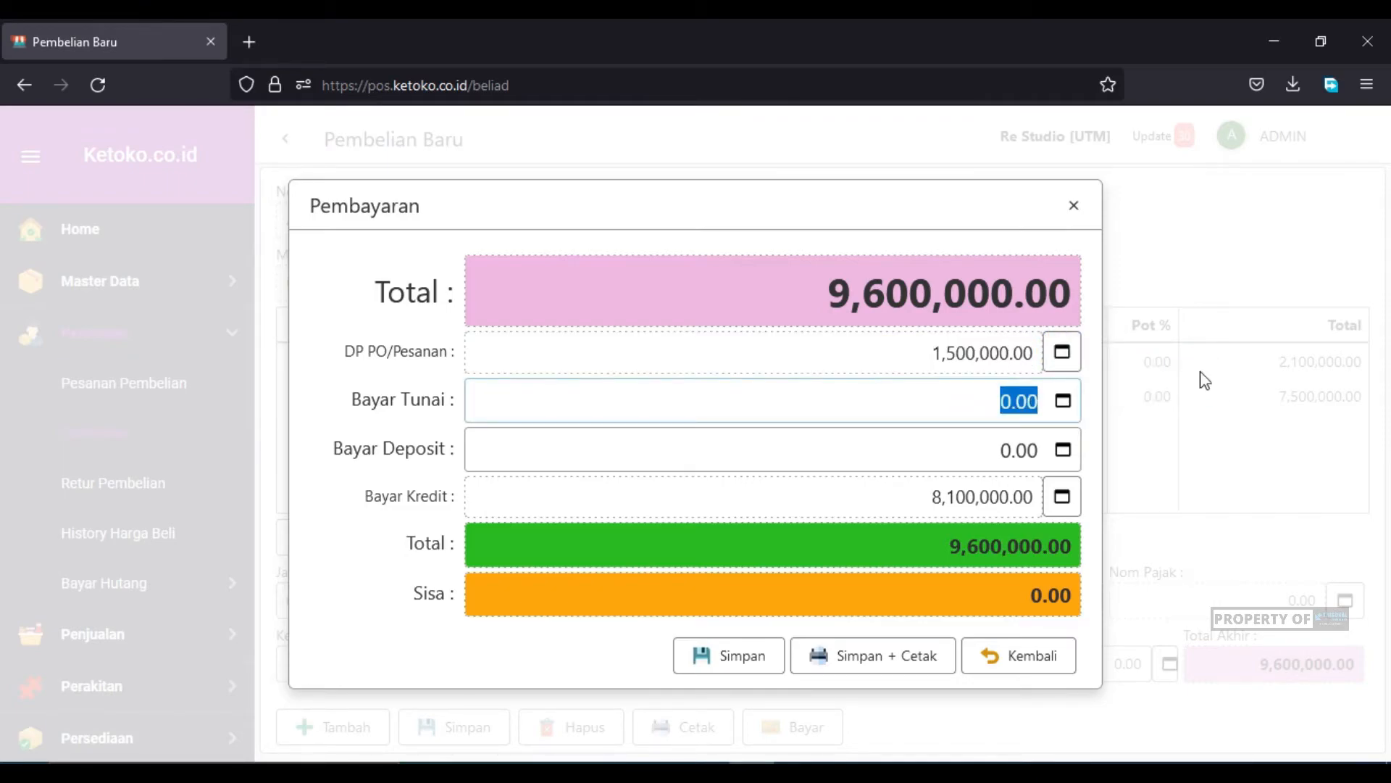
pyautogui.write('2,000,00')
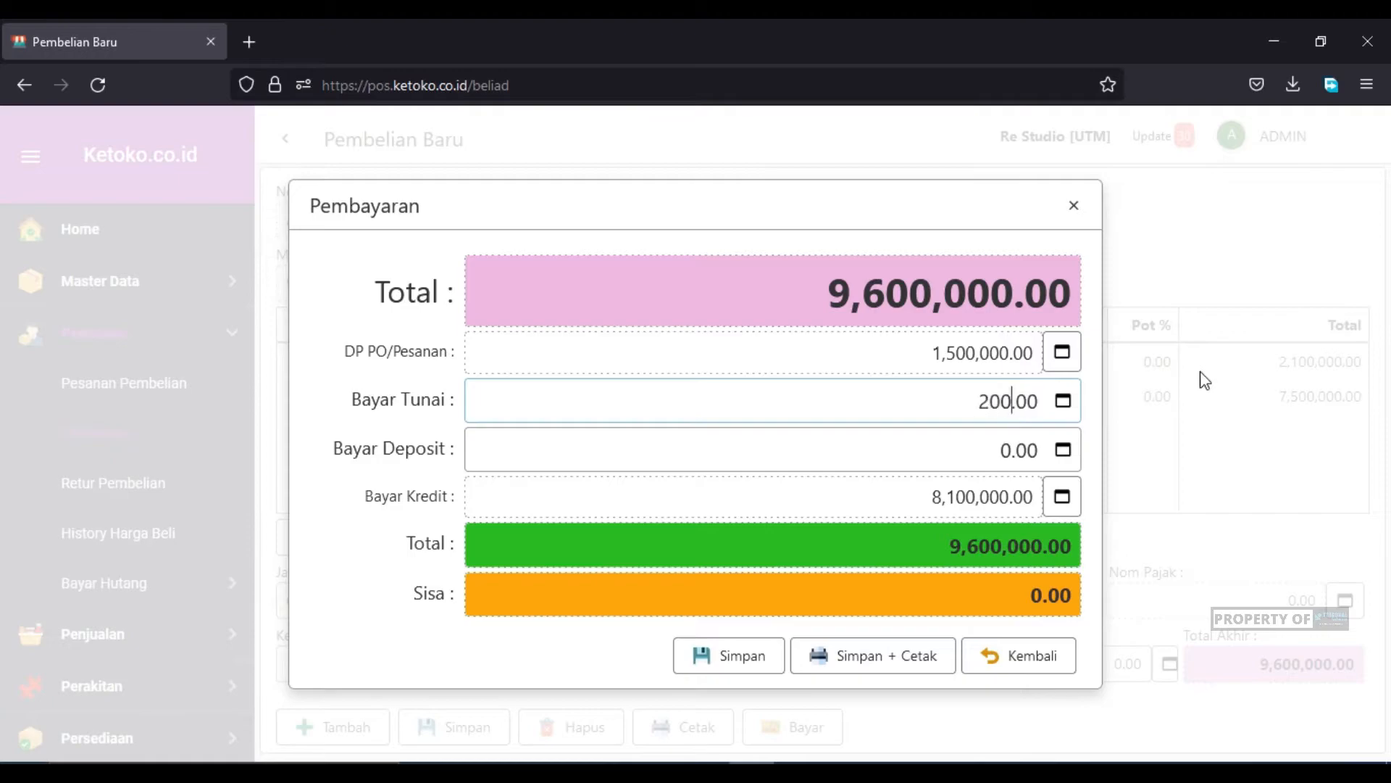
pyautogui.write('0')
pyautogui.click(1049, 490)
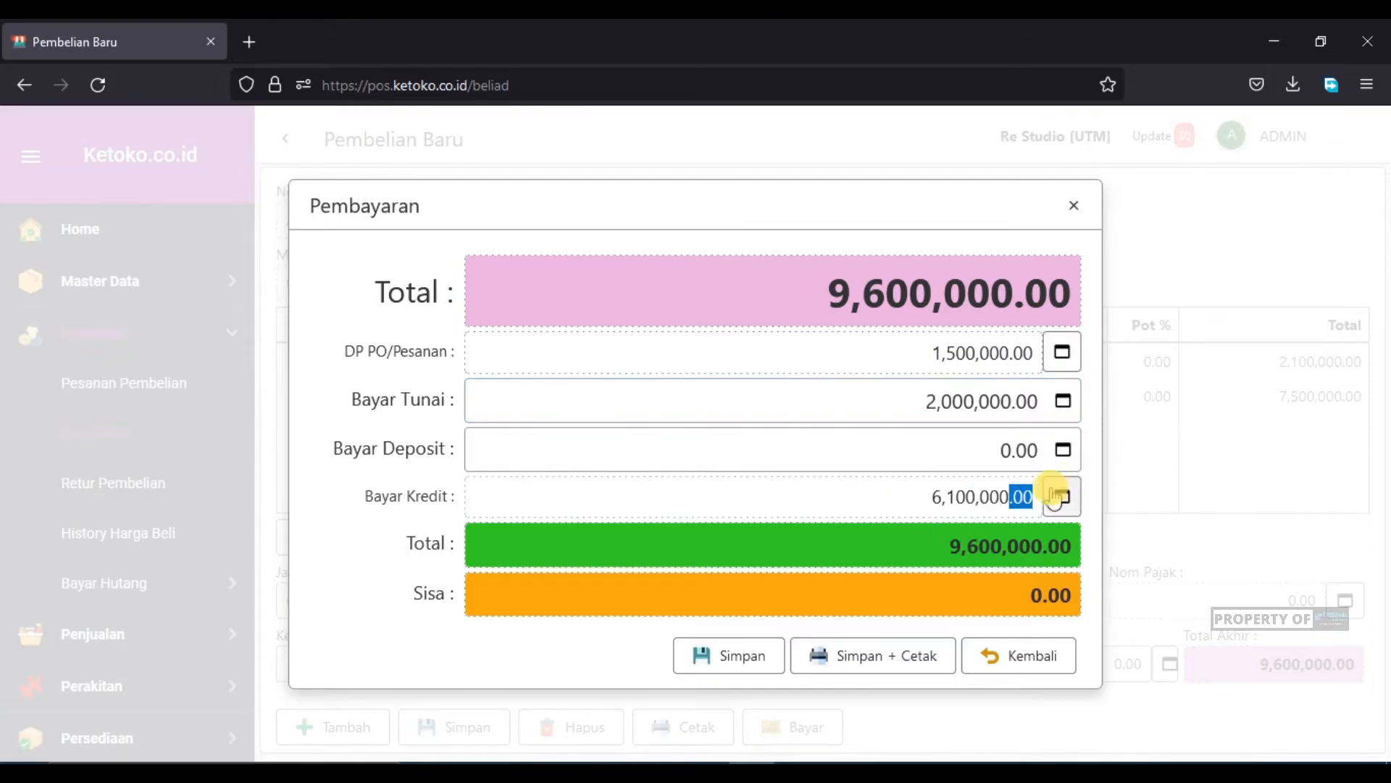
pyautogui.click(919, 501)
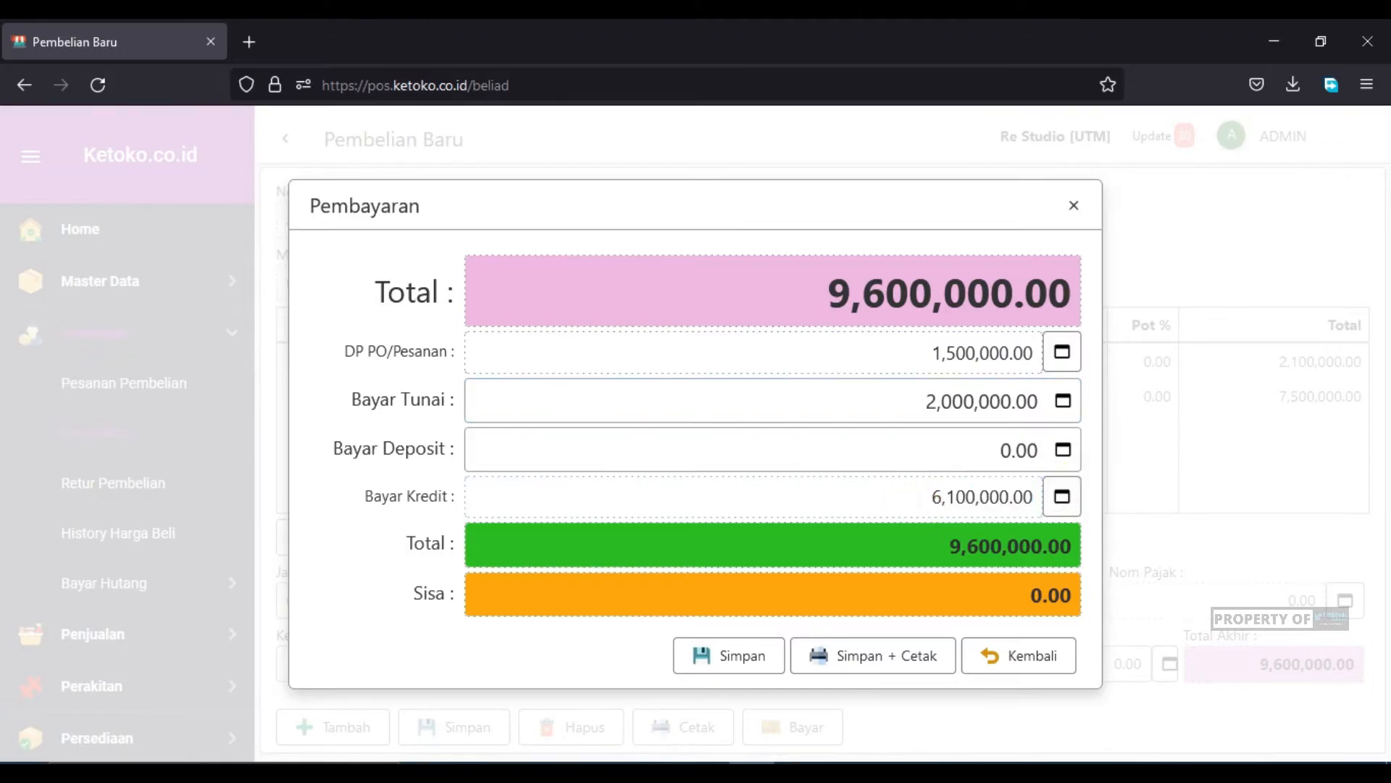
pyautogui.moveTo(930, 498); pyautogui.dragTo(1027, 507)
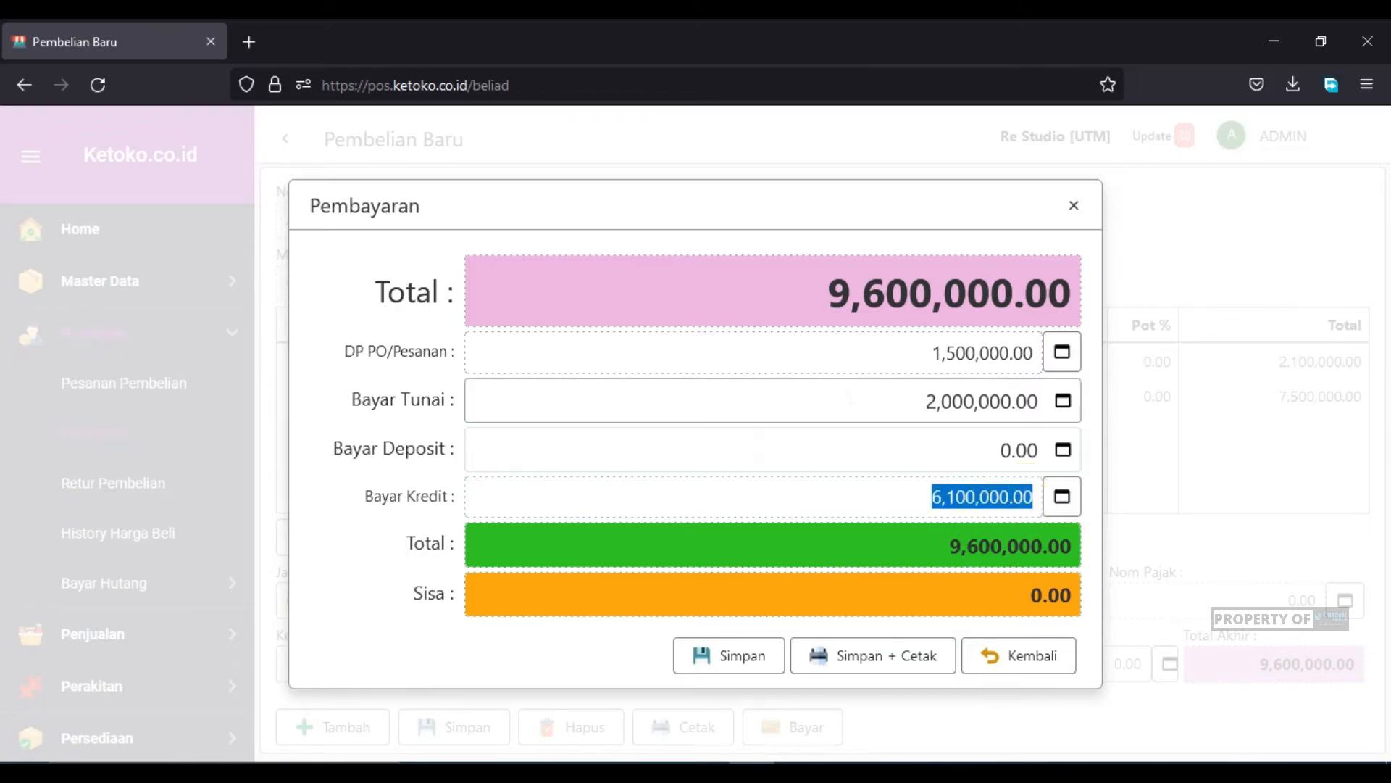
# Save the purchase with its payment and check the item quantities in the saved record.
pyautogui.click(754, 661)
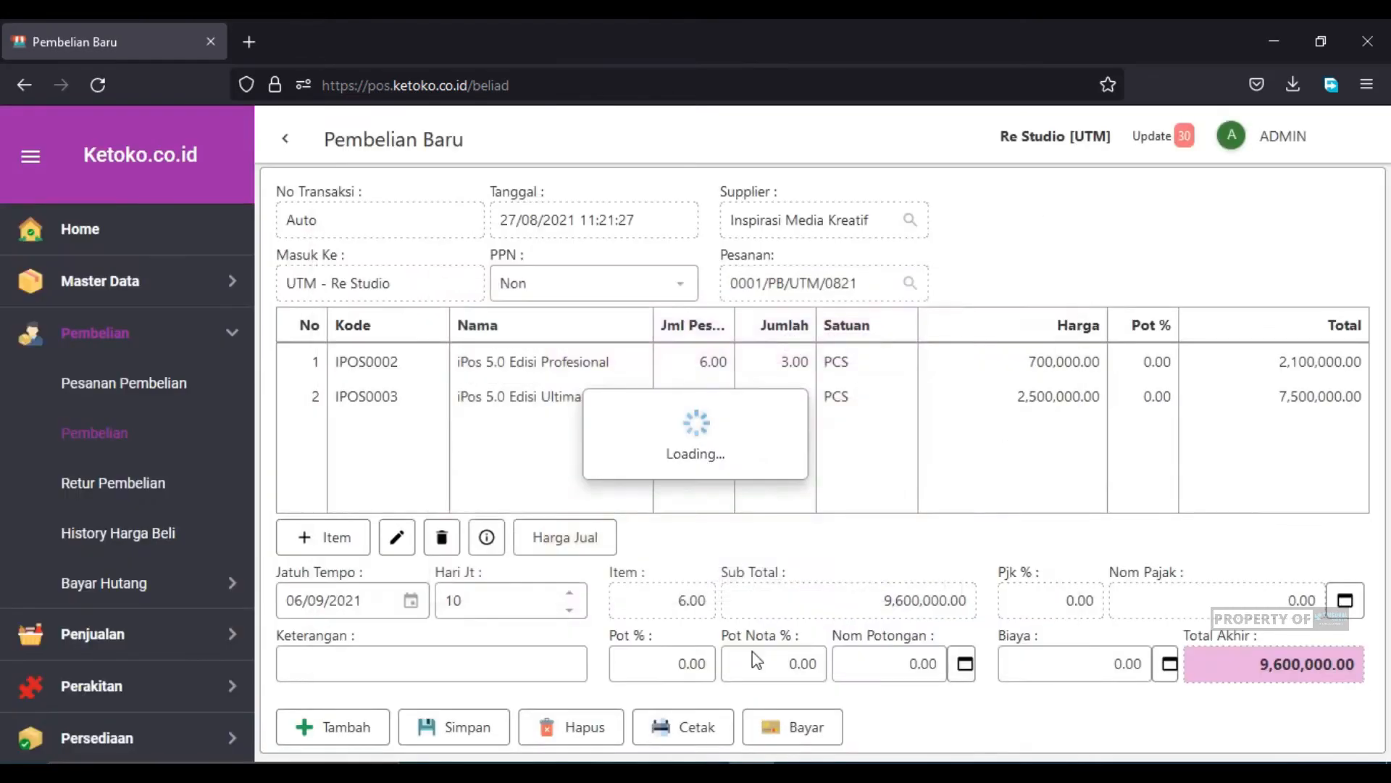
pyautogui.click(696, 490)
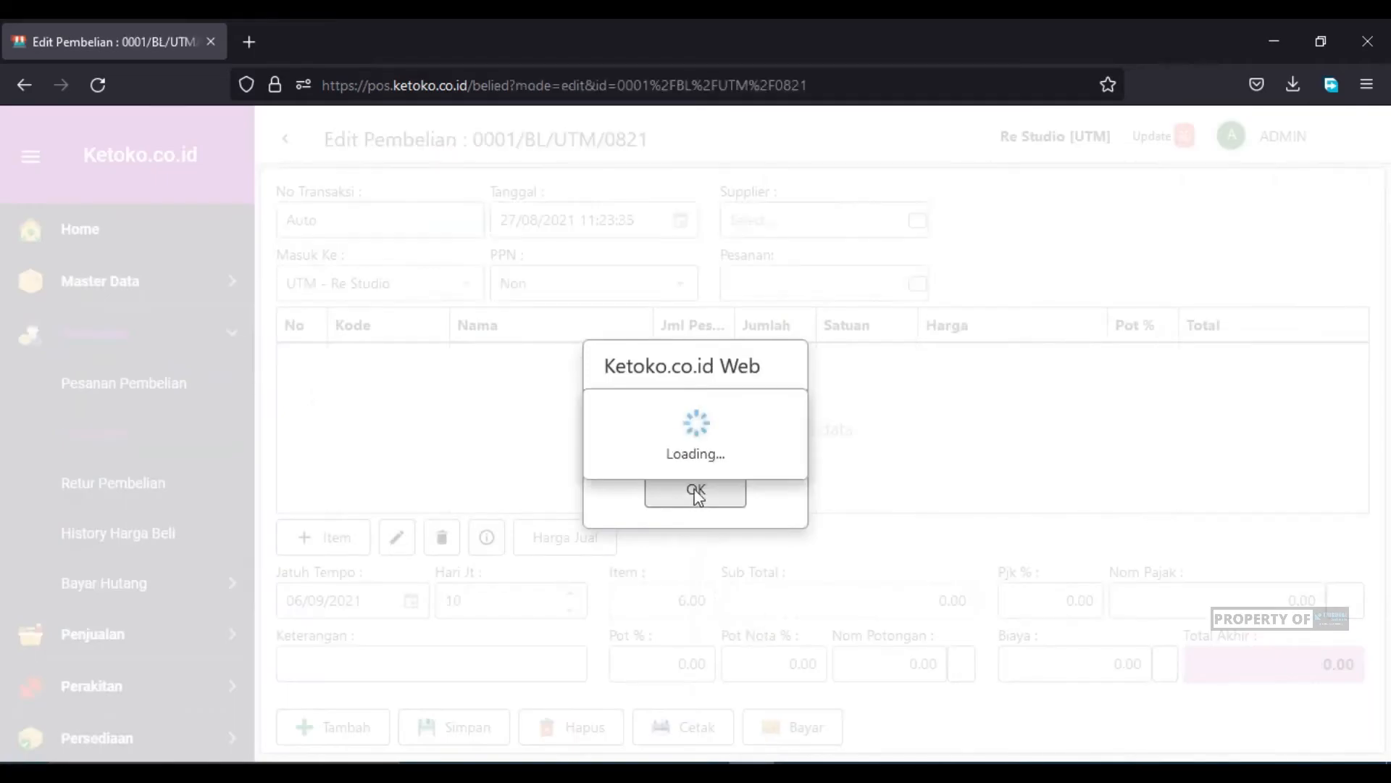
pyautogui.click(605, 370)
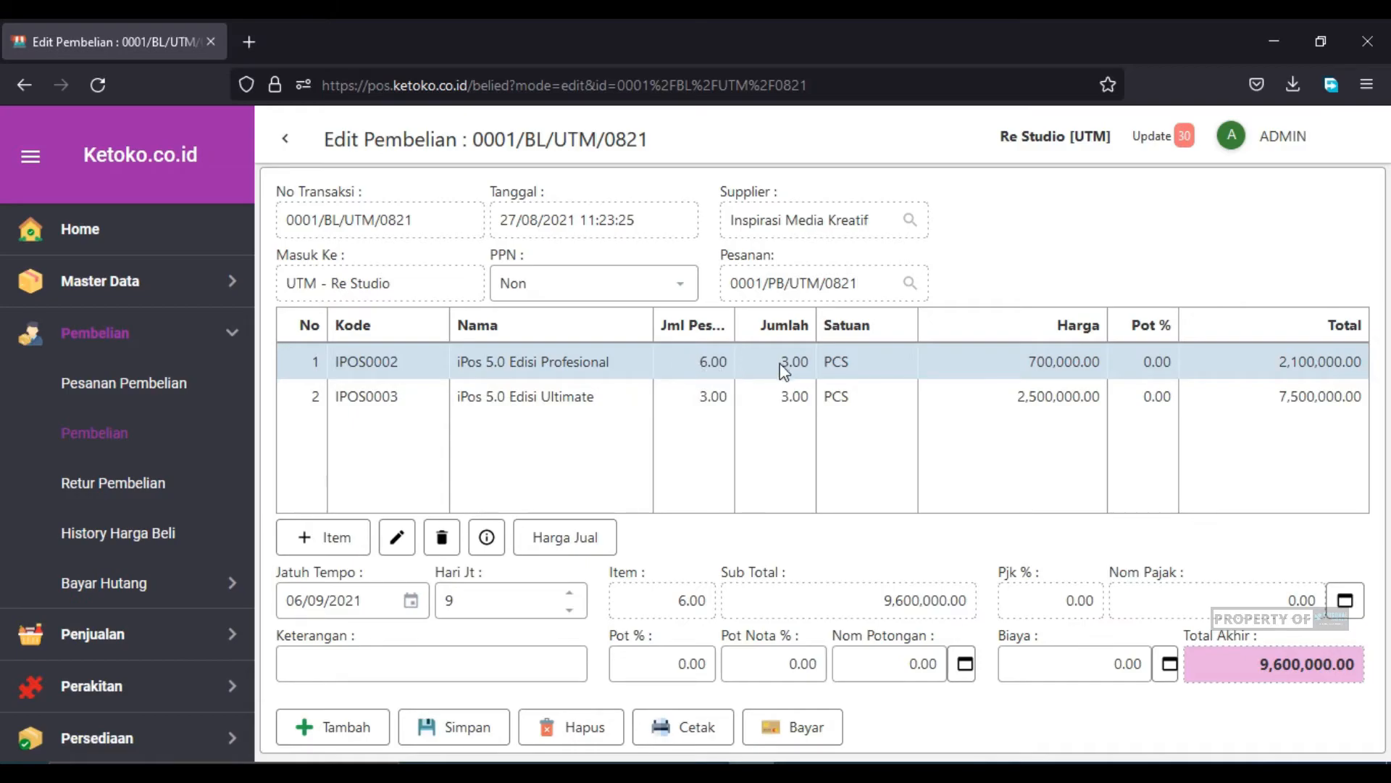
# Start another new purchase from the purchase list (Daftar Pembelian) and choose Inspirasi Media Kreatif as its supplier.
pyautogui.click(287, 139)
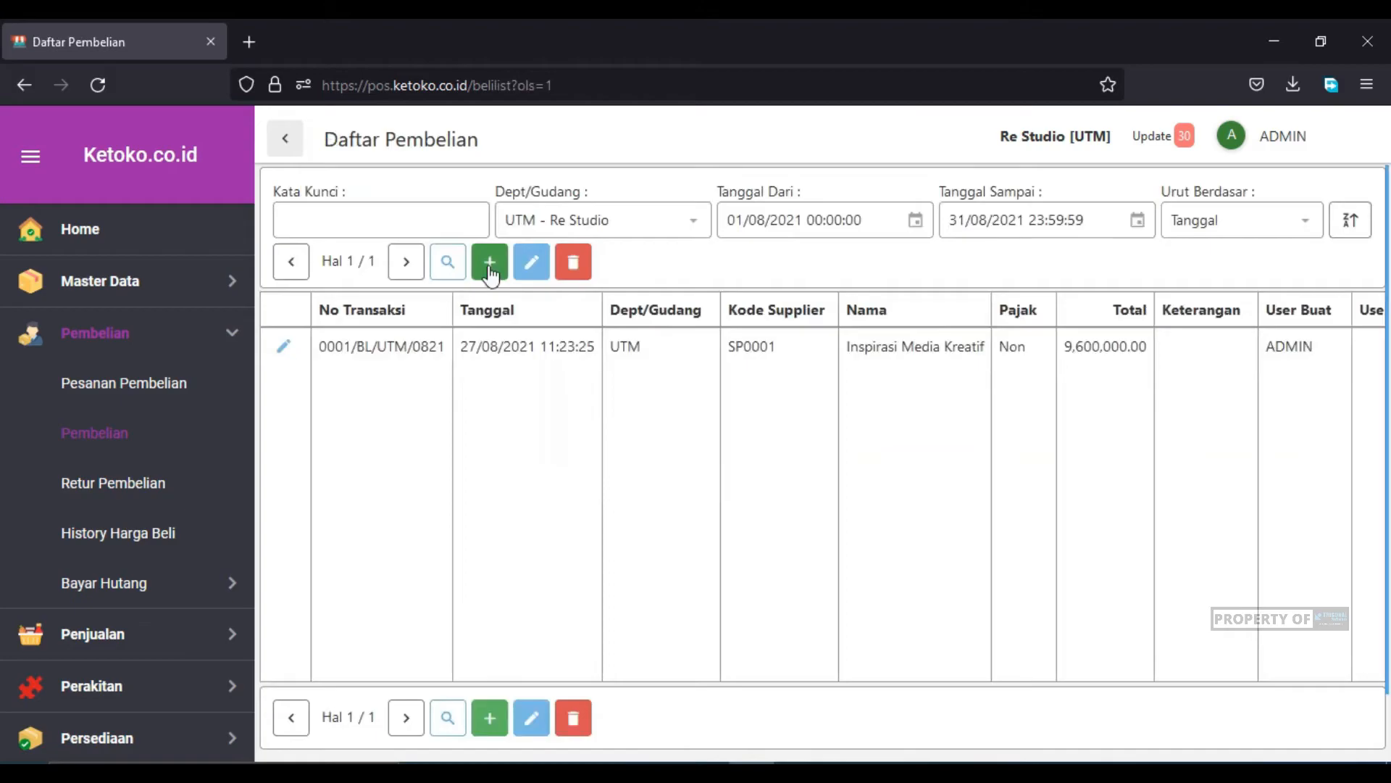
pyautogui.click(489, 265)
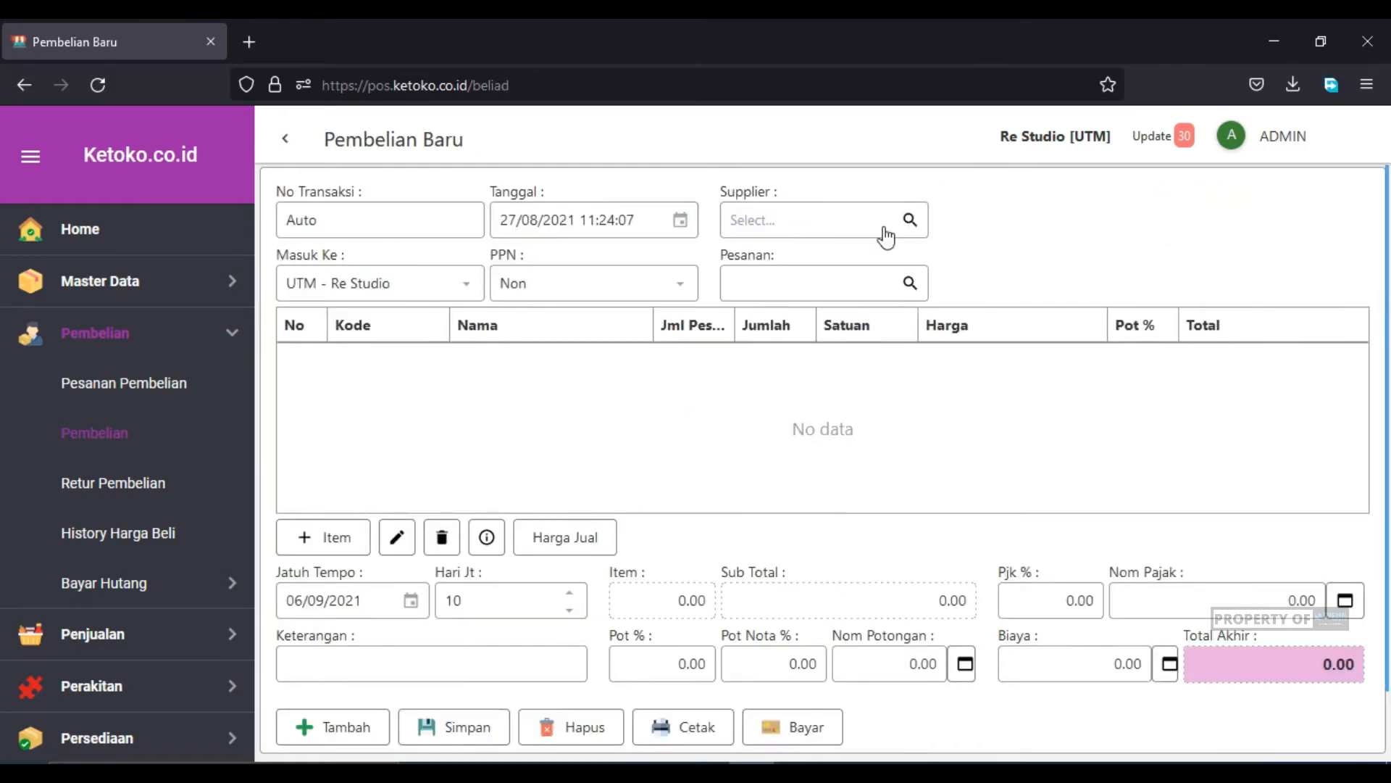
pyautogui.click(910, 221)
pyautogui.click(910, 219)
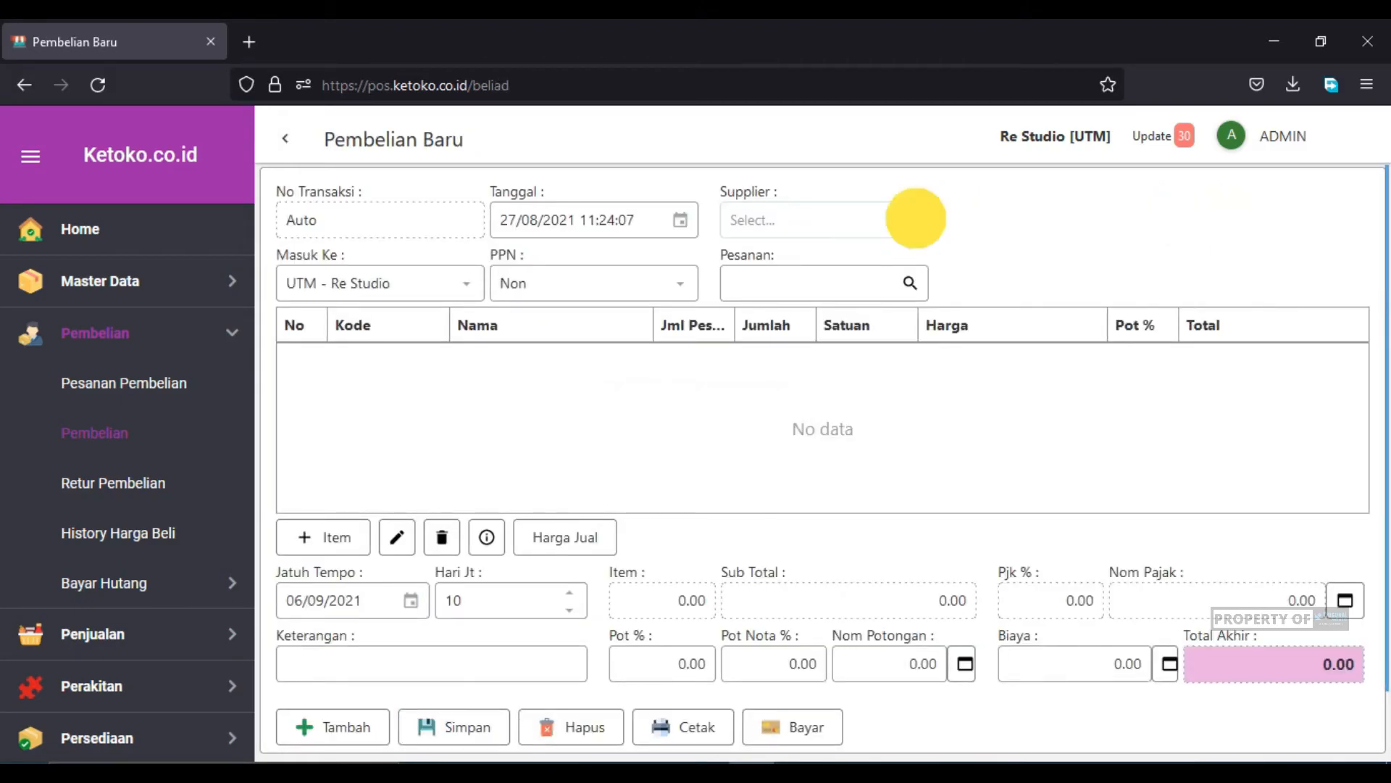
pyautogui.click(78, 385)
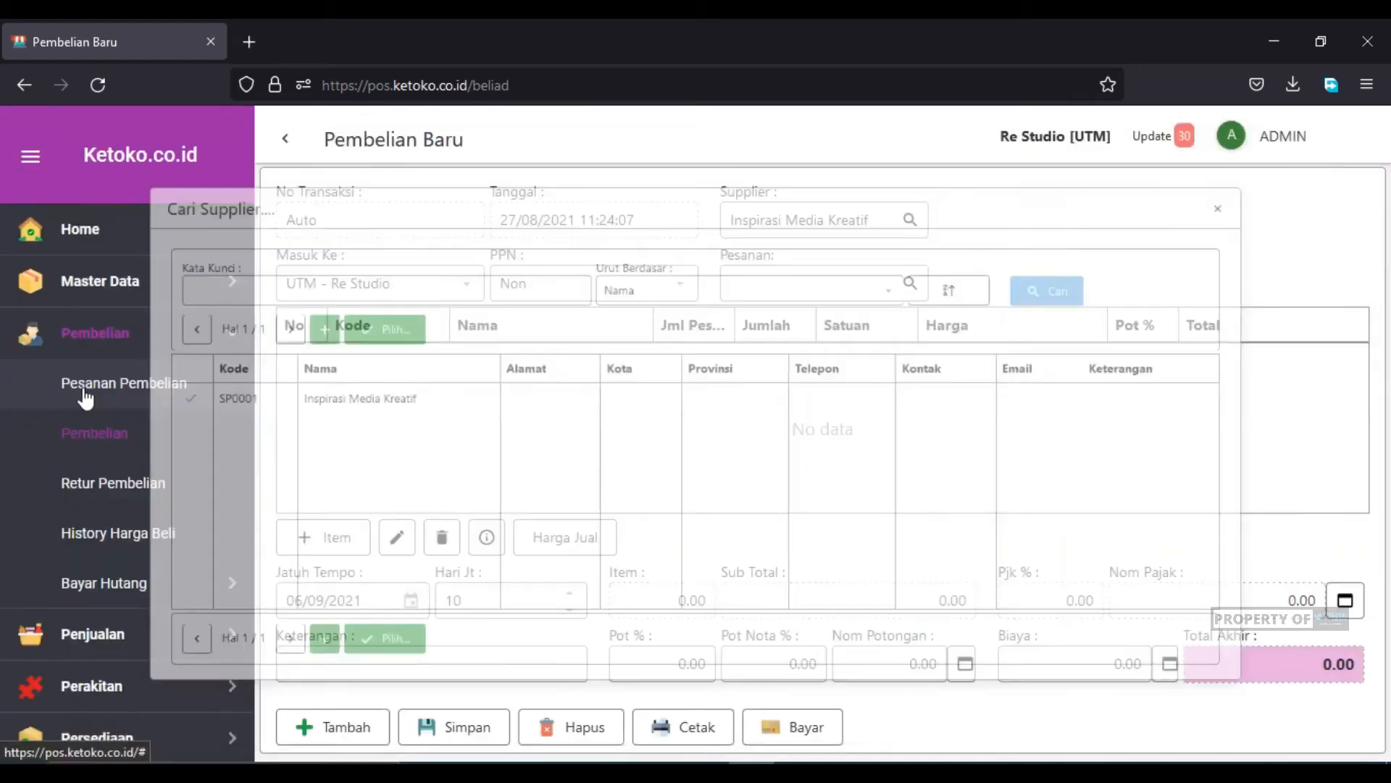
# Check the ordered and received quantities of the supplier's 27/08/2021 order (Pesanan) and load that order into the new purchase.
pyautogui.click(909, 282)
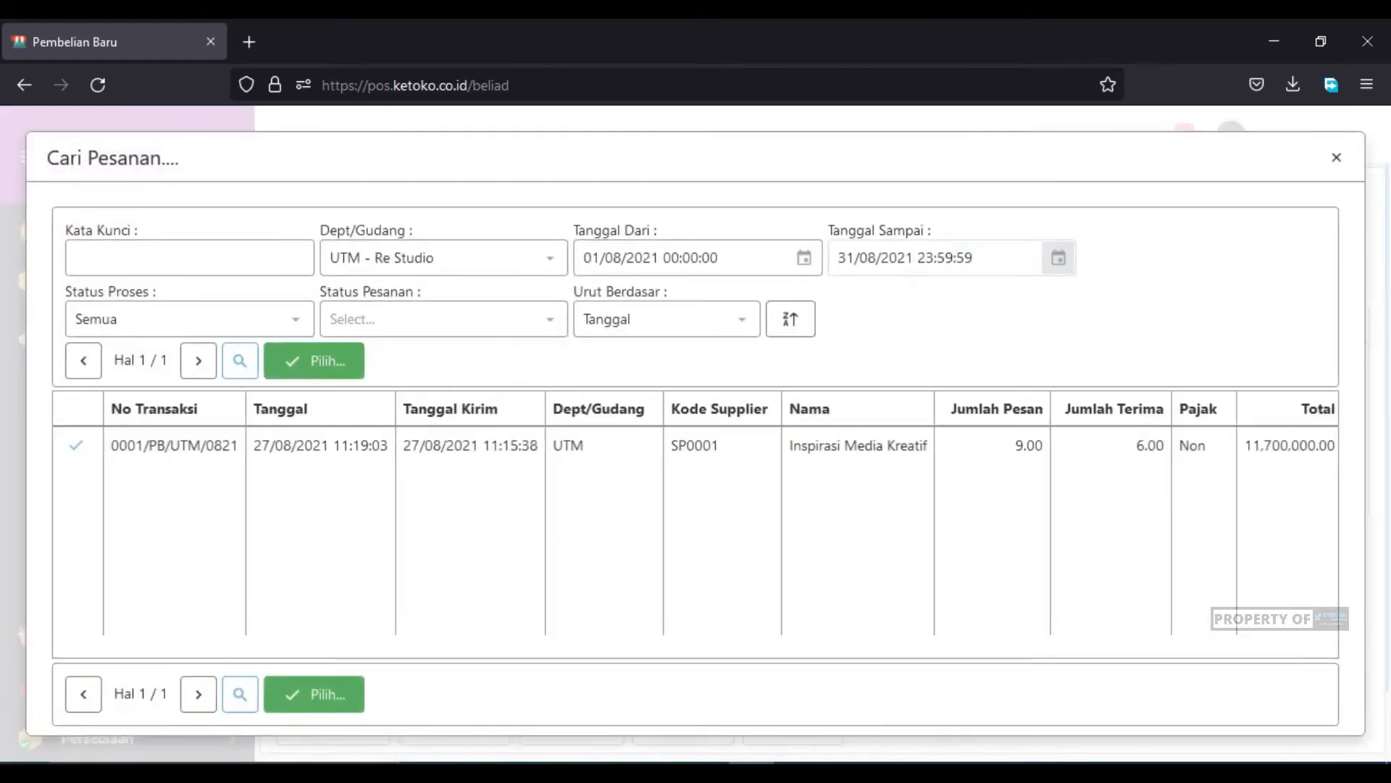
pyautogui.click(863, 456)
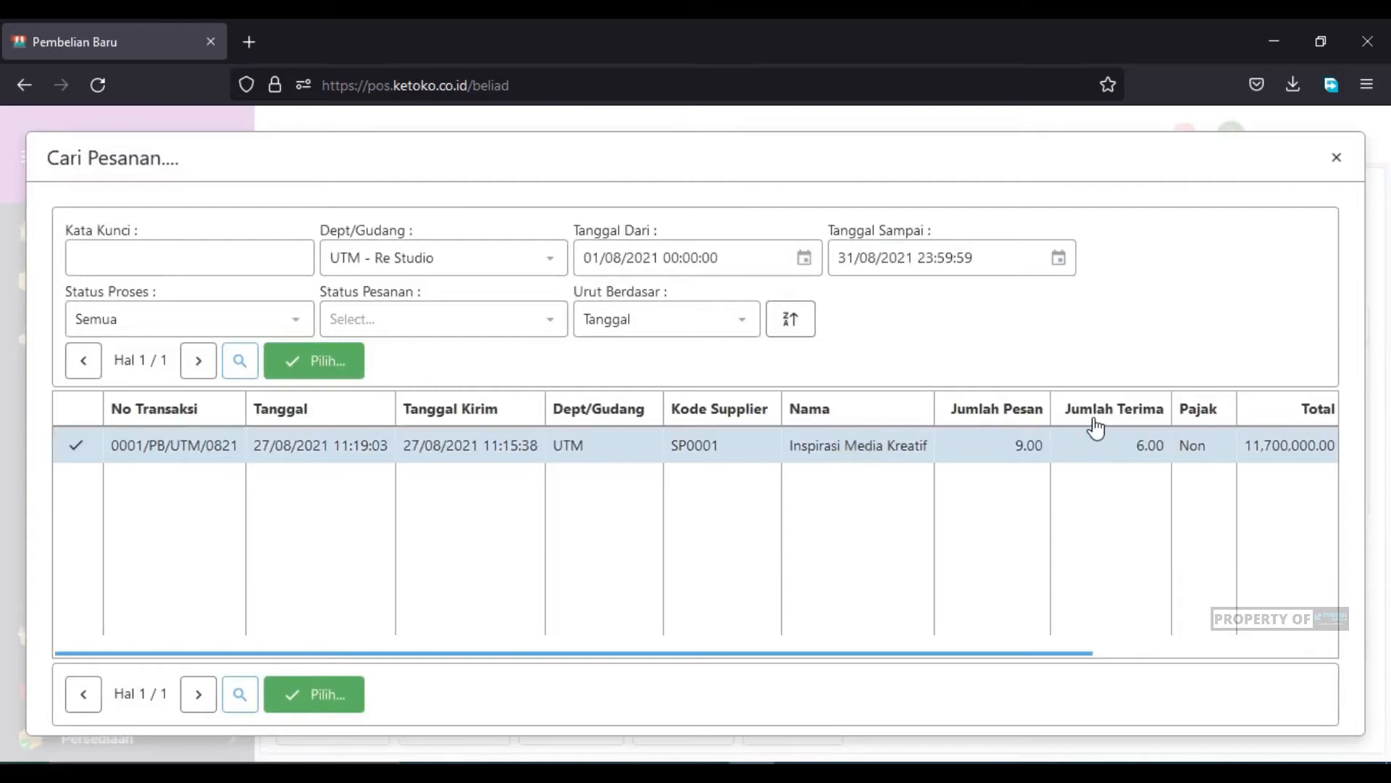
pyautogui.moveTo(930, 654); pyautogui.dragTo(827, 631)
pyautogui.click(419, 455)
pyautogui.click(321, 361)
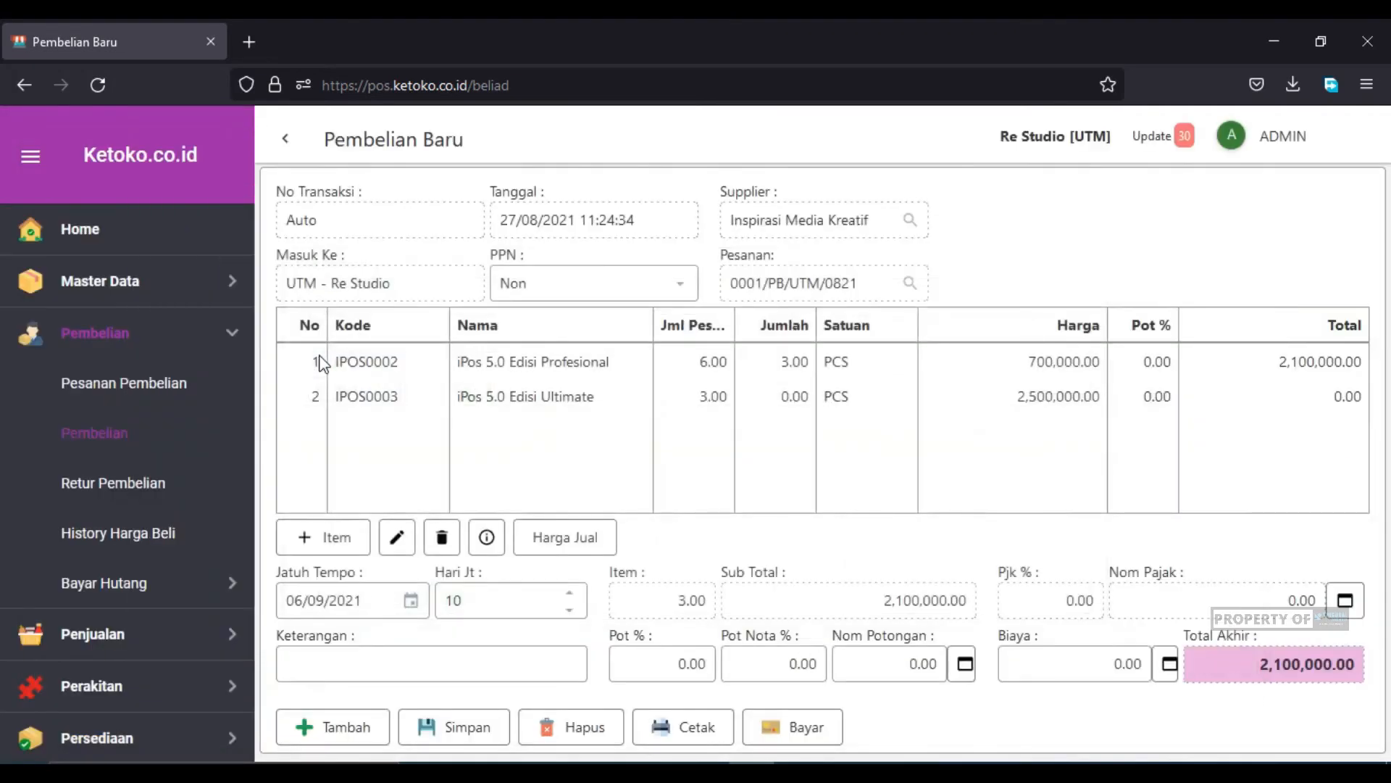
# Compare the remaining Jumlah quantities of iPos 5.0 Edisi Profesional and iPos 5.0 Edisi Ultimate with the ordered quantities.
pyautogui.click(786, 363)
pyautogui.moveTo(771, 362); pyautogui.dragTo(845, 360)
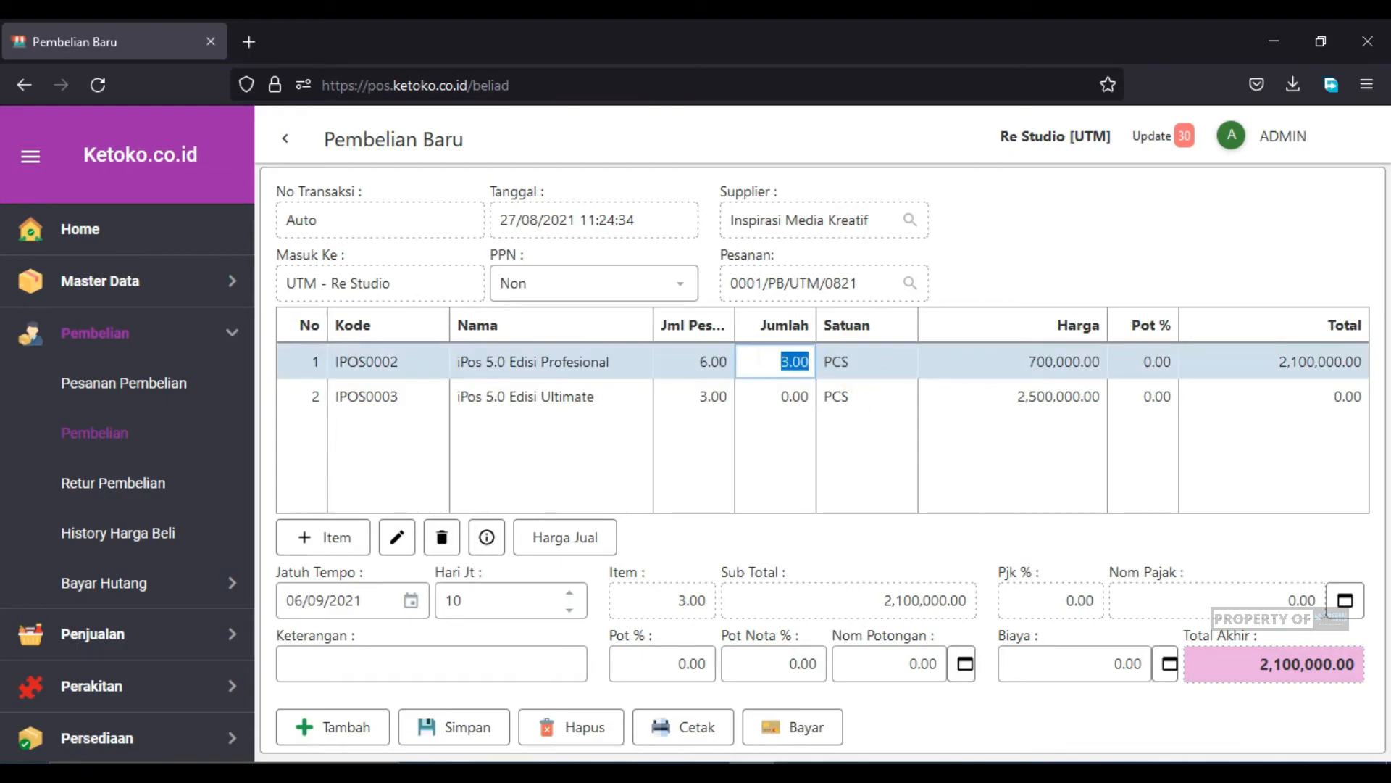
pyautogui.click(761, 361)
pyautogui.moveTo(761, 361); pyautogui.dragTo(882, 358)
pyautogui.click(760, 362)
pyautogui.click(590, 360)
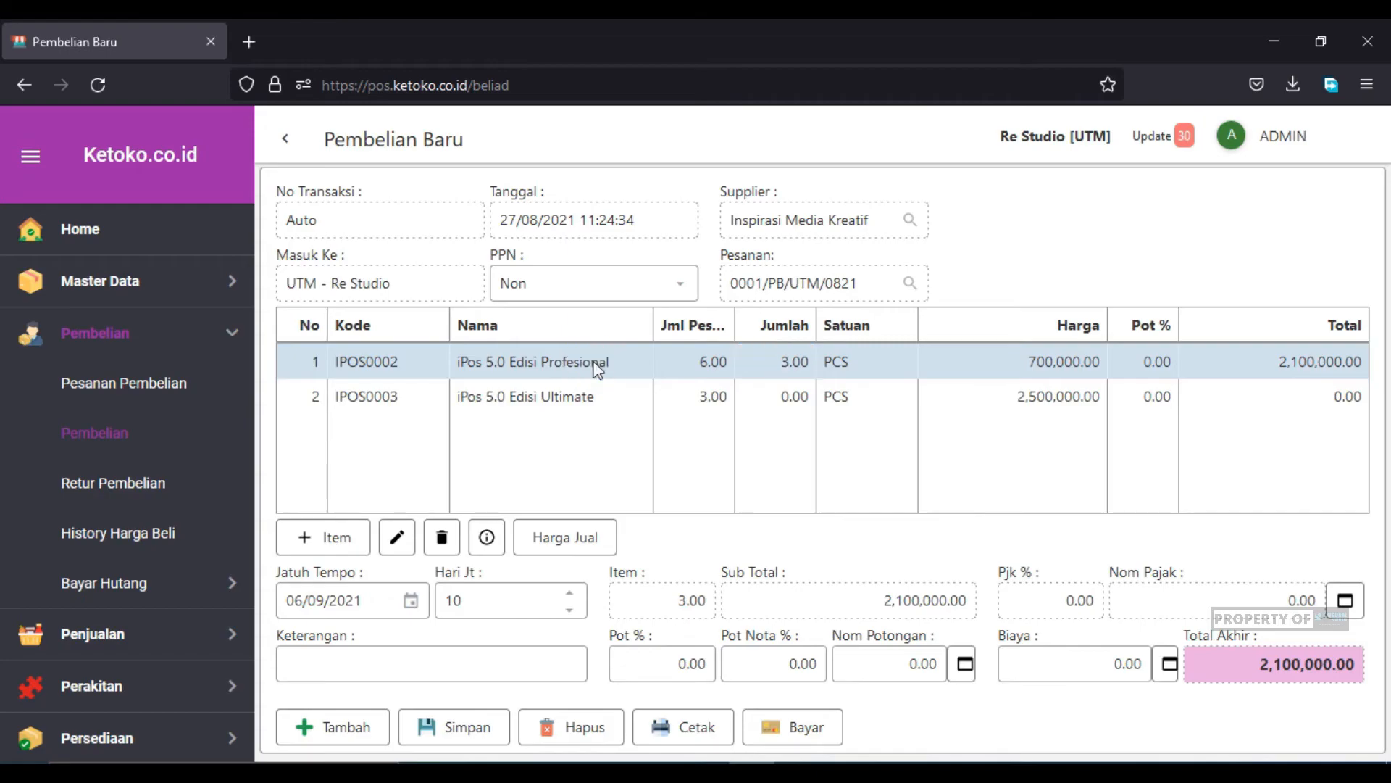
pyautogui.click(600, 397)
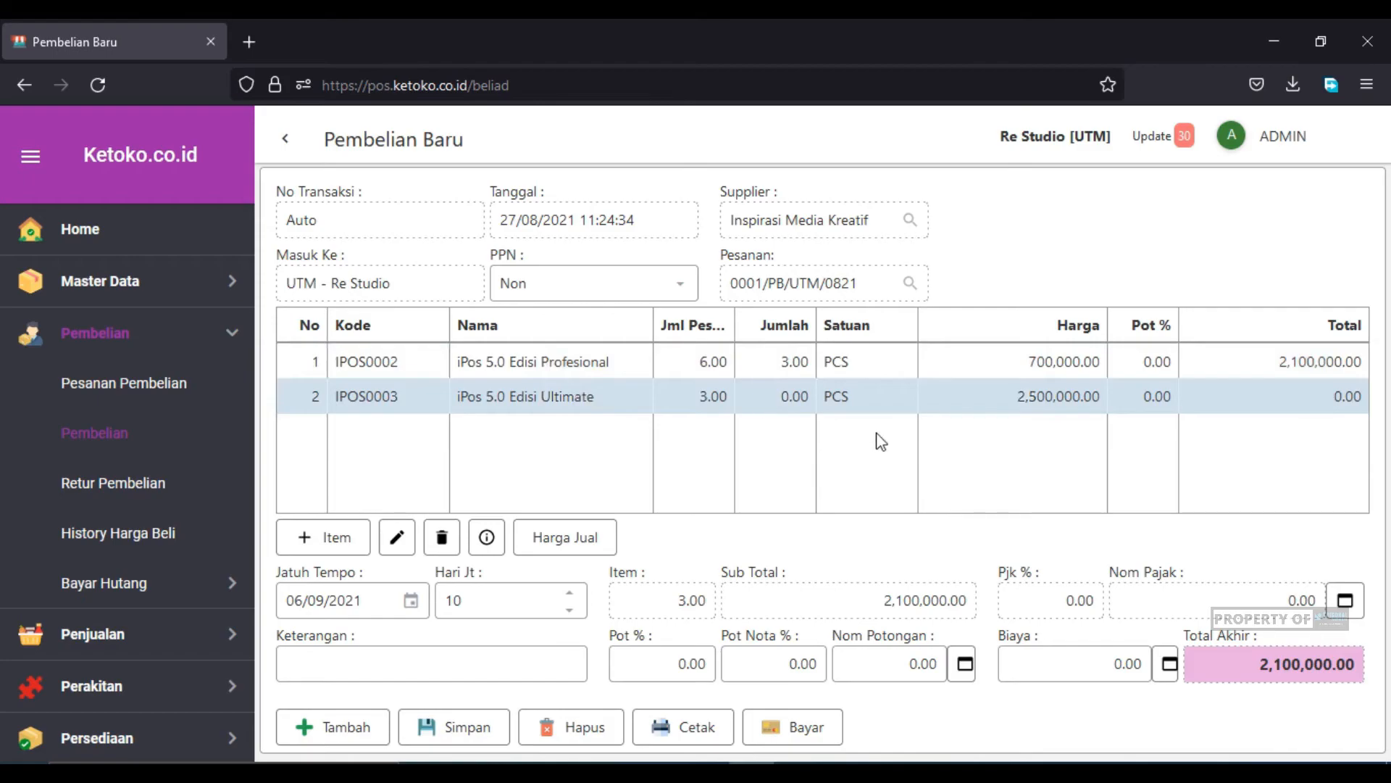
# Check the second purchase's down payment and credit amounts in its payment form, and save it with the full total on credit (Bayar Kredit).
pyautogui.click(799, 733)
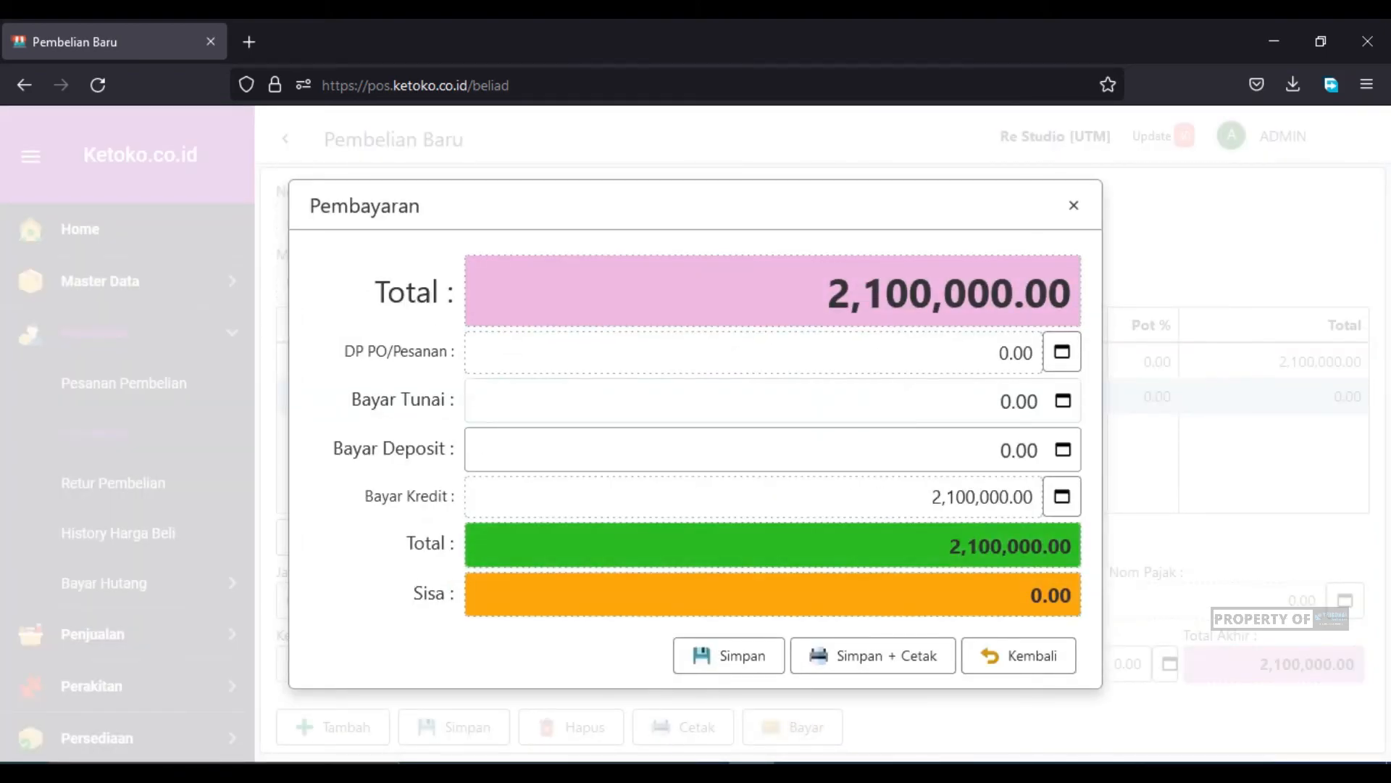
pyautogui.click(966, 385)
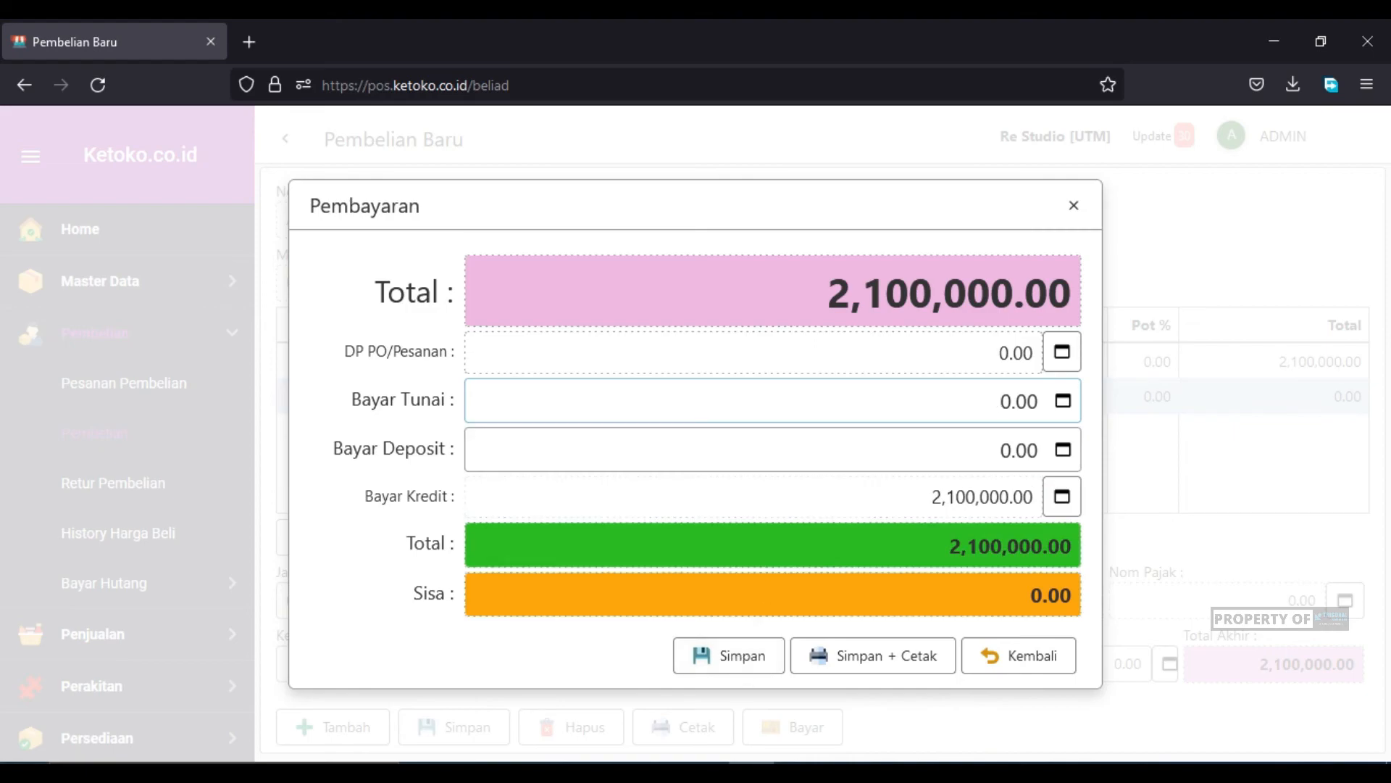
pyautogui.moveTo(1009, 497); pyautogui.dragTo(1239, 469)
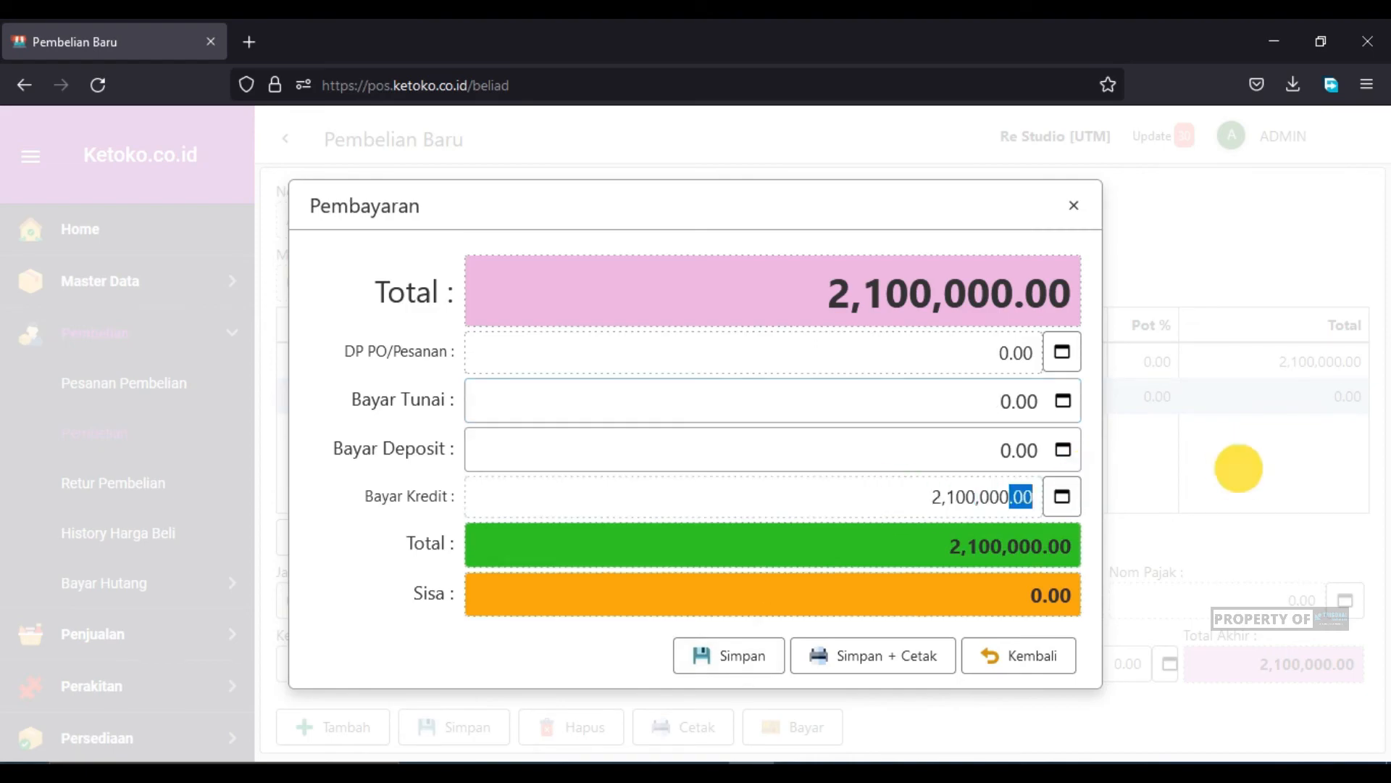
pyautogui.click(782, 501)
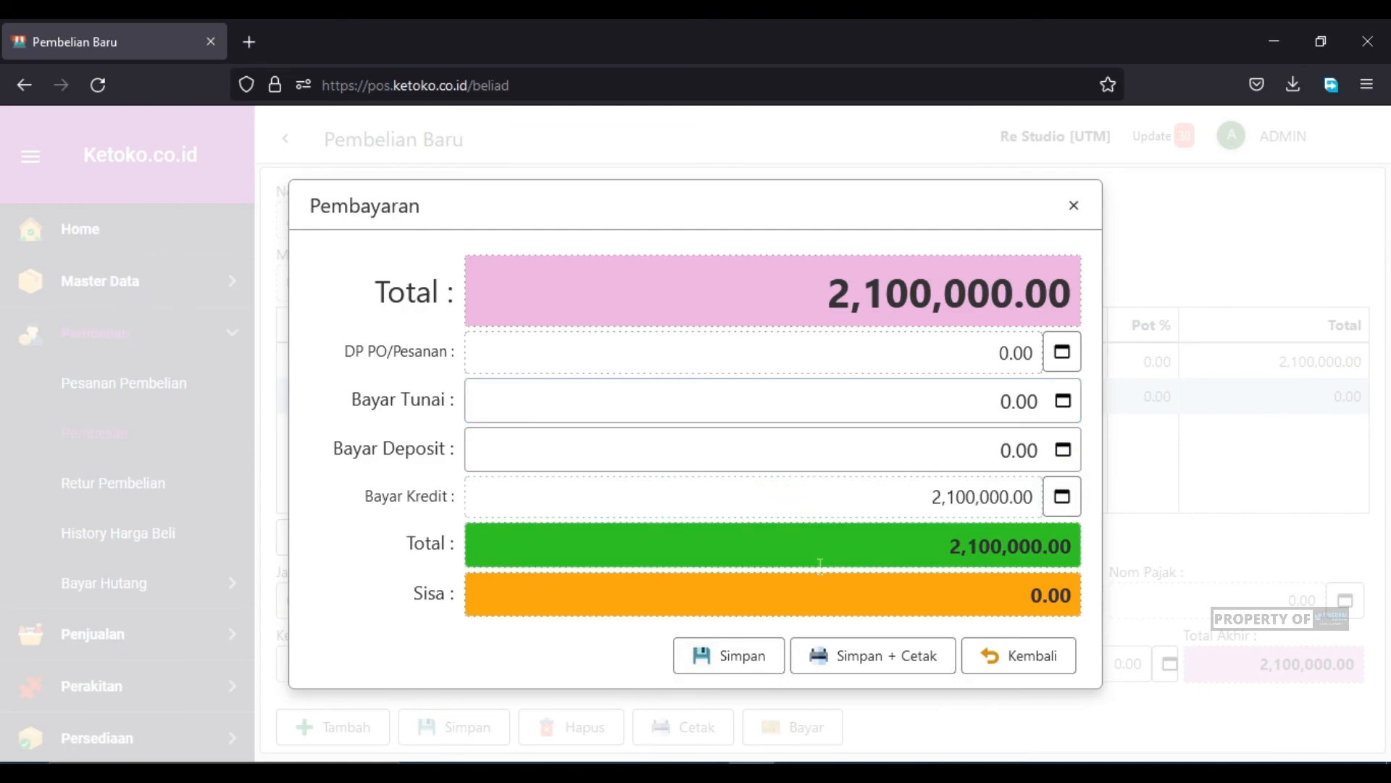
pyautogui.click(742, 657)
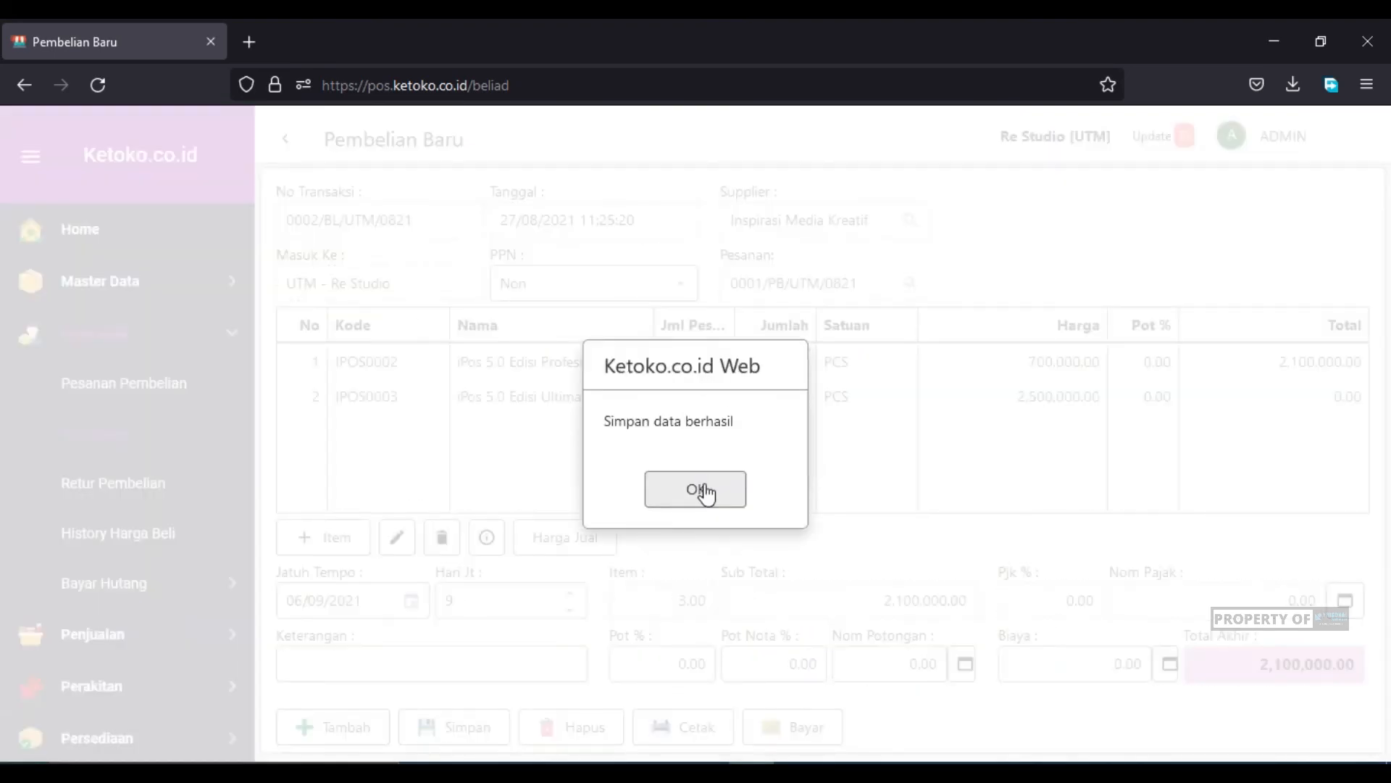
pyautogui.click(705, 492)
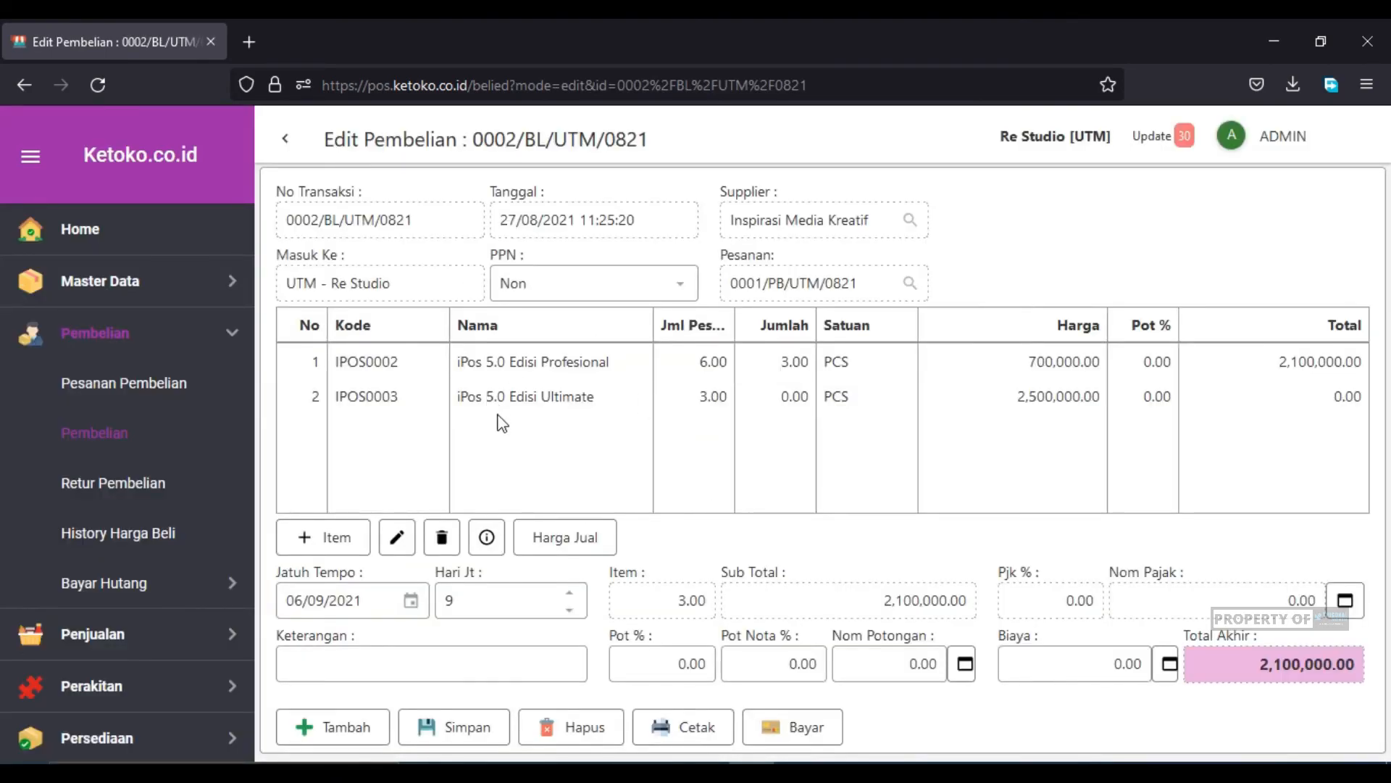
pyautogui.click(669, 376)
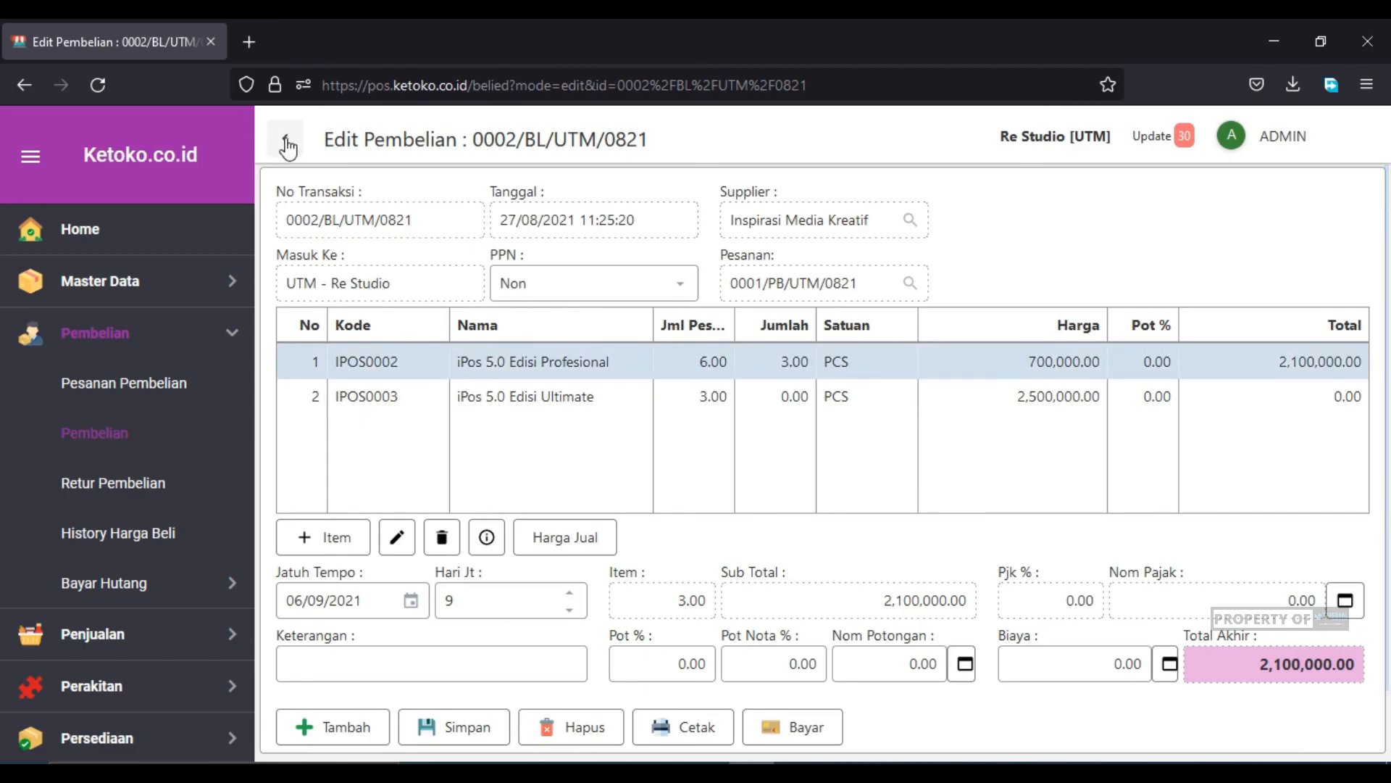
# Open the item list (Daftar Item) and check the stock of iPos 5.0 Edisi Profesional and iPos 5.0 Edisi Ultimate.
pyautogui.click(190, 282)
pyautogui.click(164, 339)
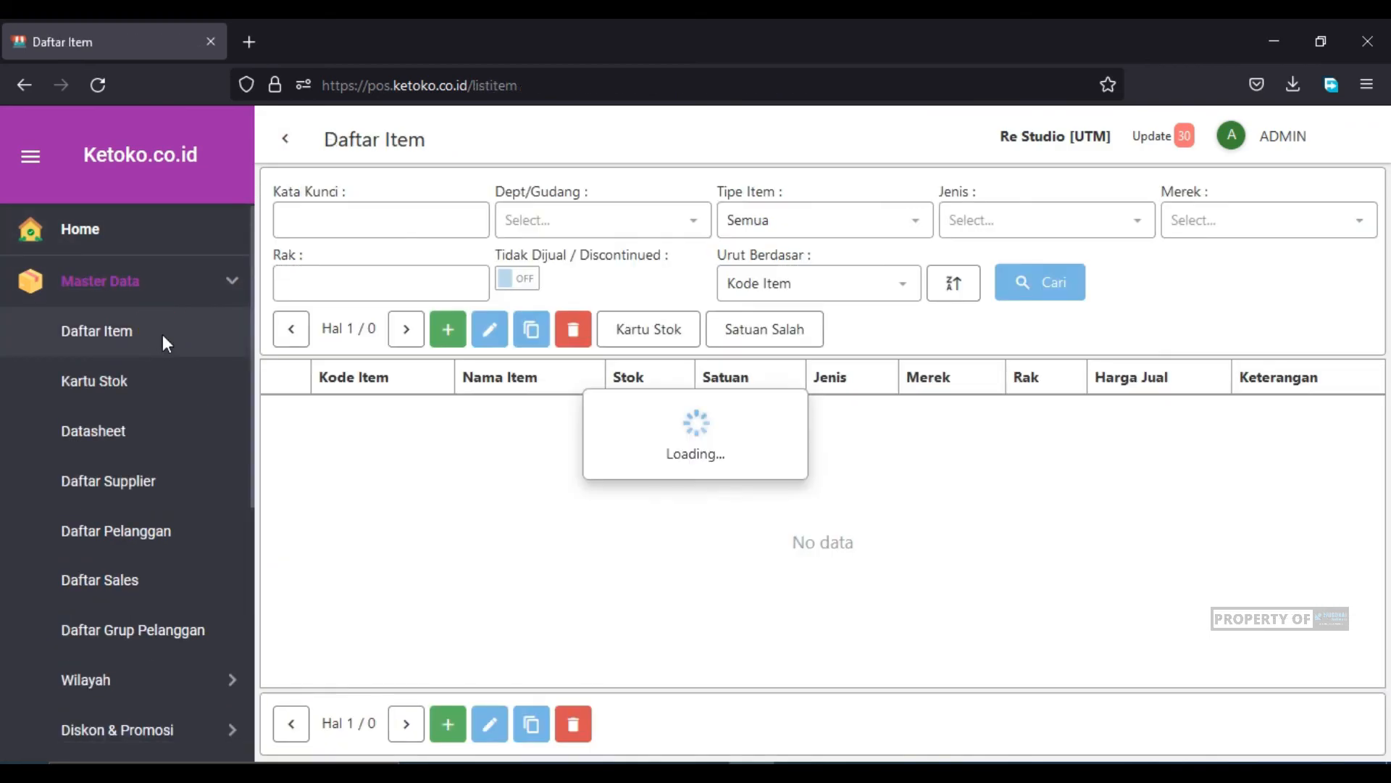
pyautogui.click(600, 454)
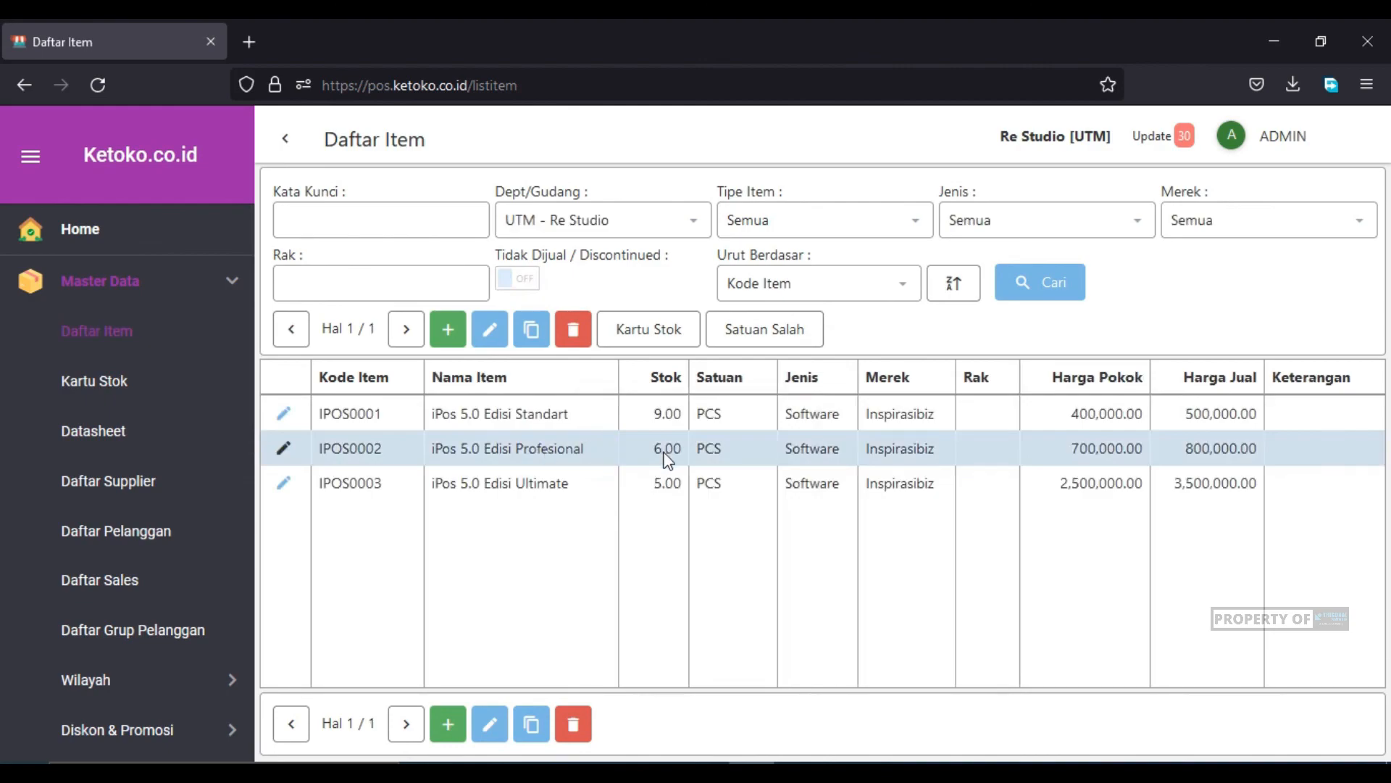
pyautogui.click(555, 483)
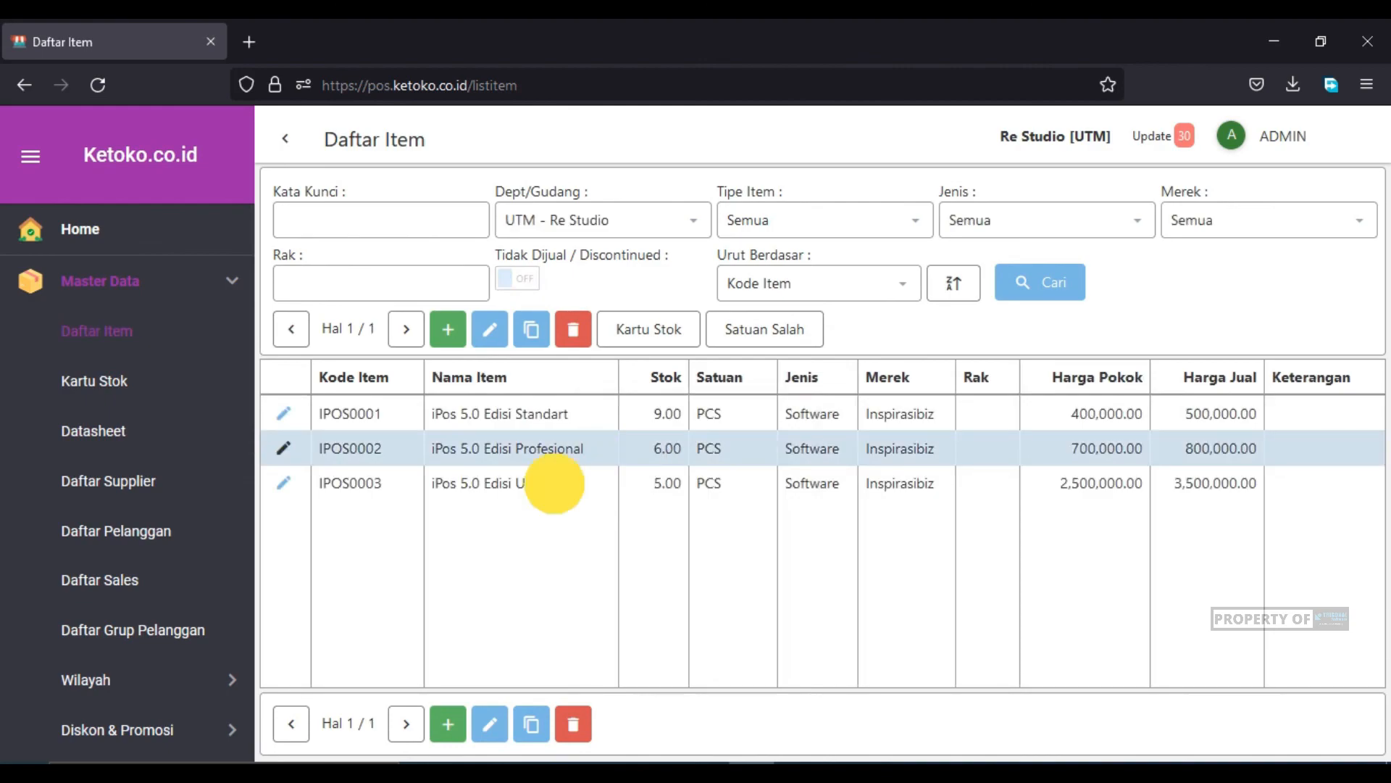